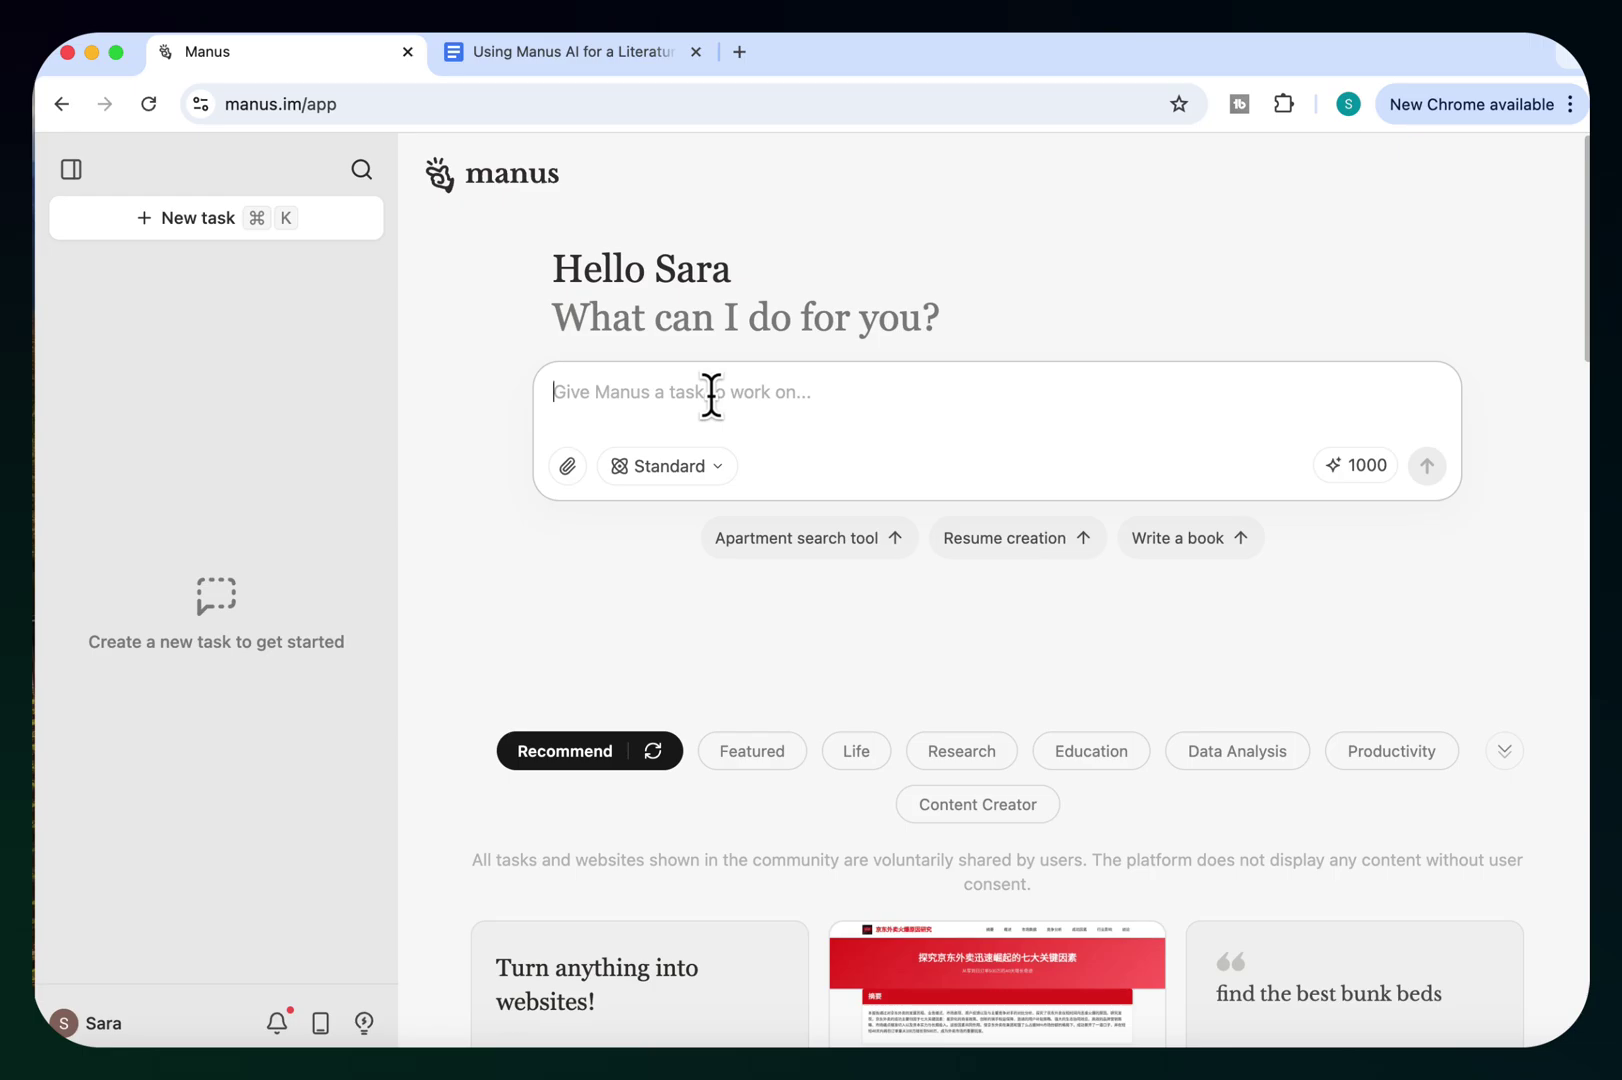
Step: Delete the 'Multi-format academic document generation' line from the prompt's checklist in the doc
click(626, 50)
scroll(766, 539, down, 1)
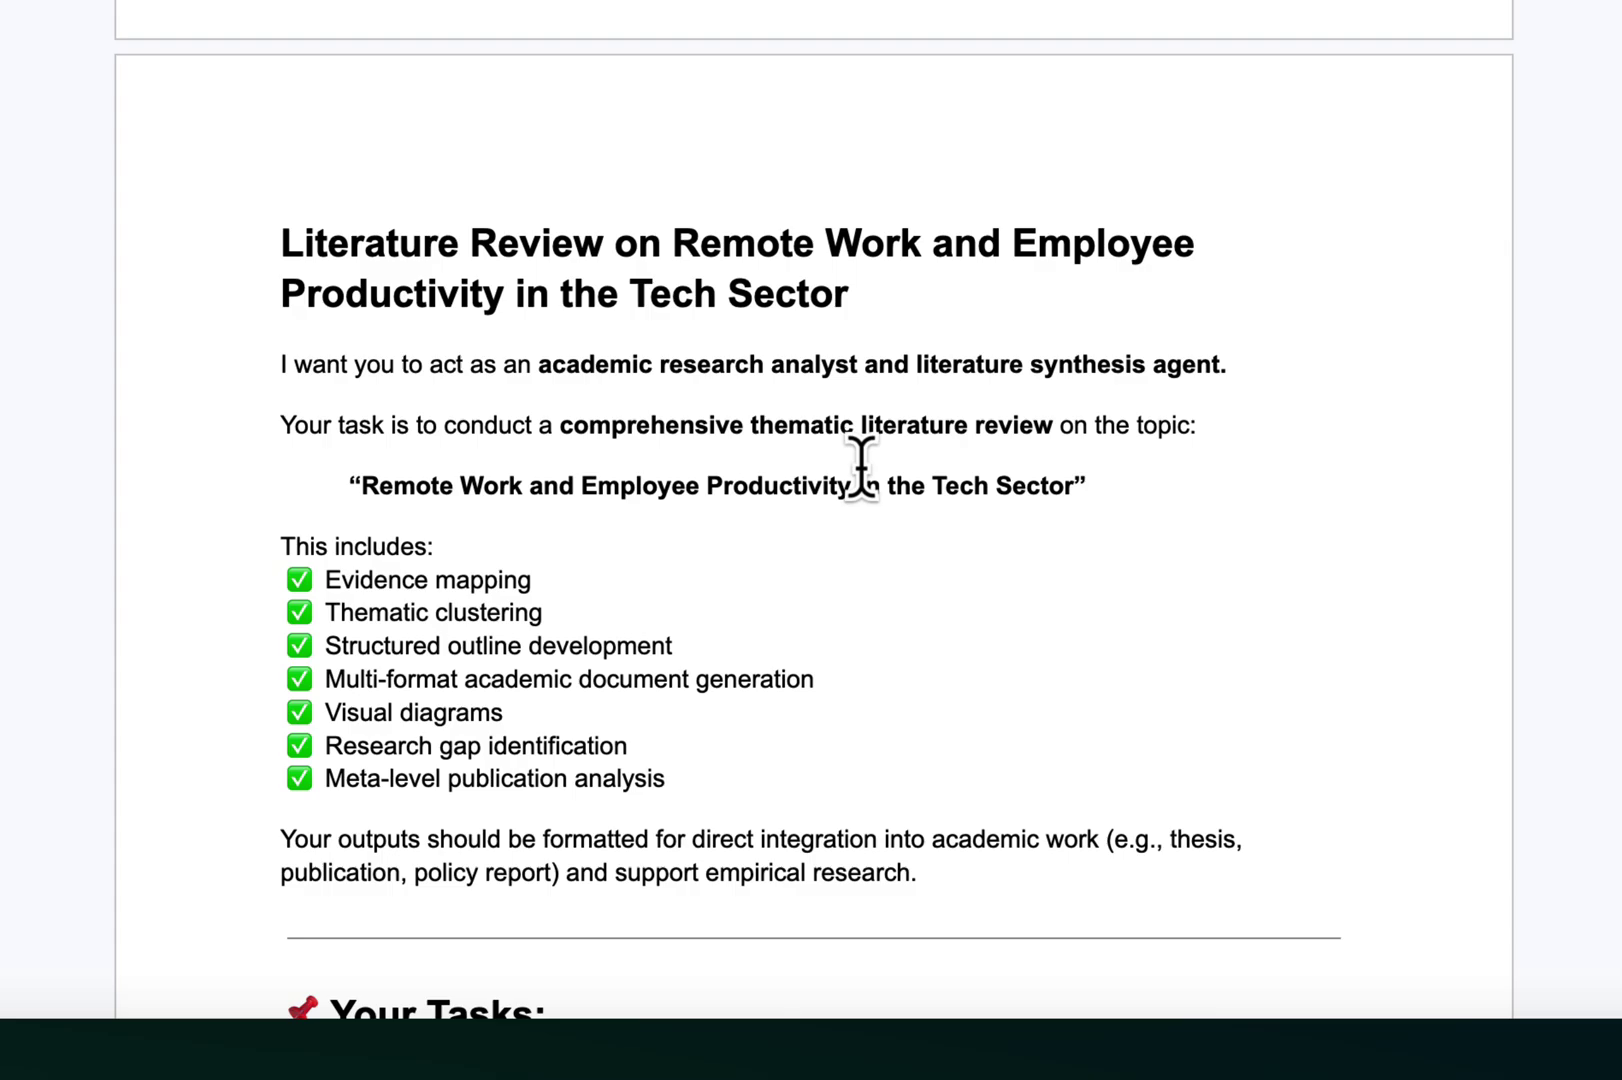
scroll(860, 467, down, 1)
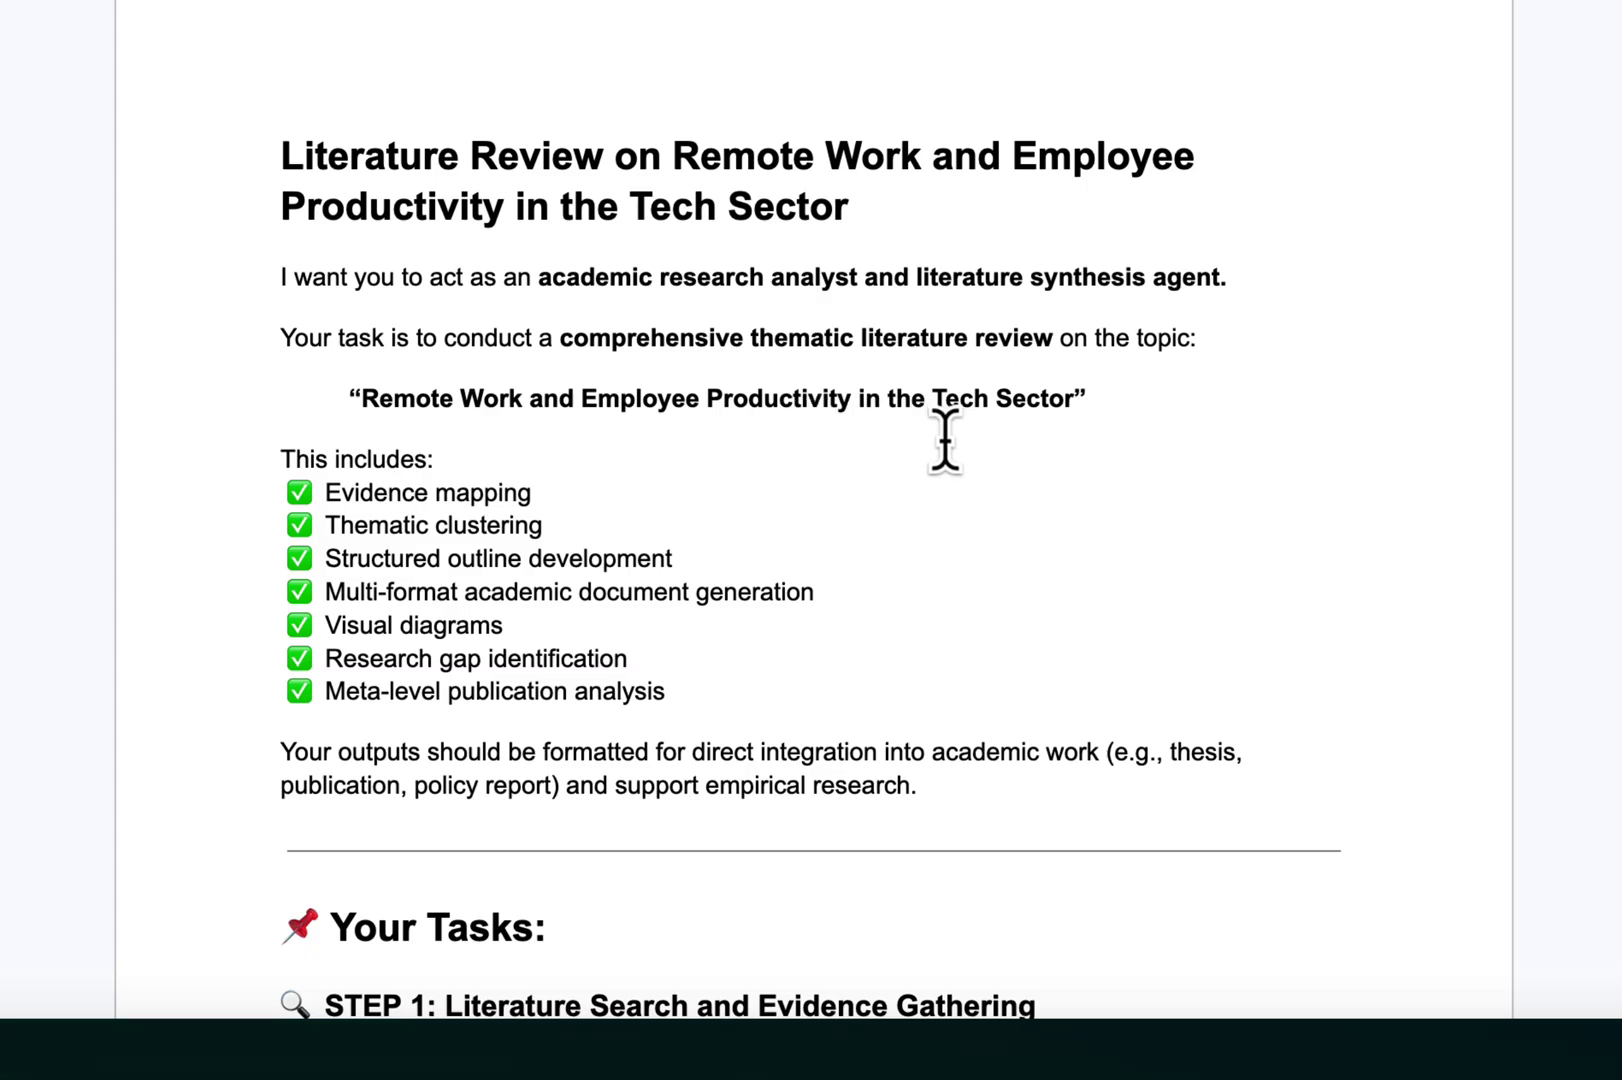
scroll(945, 439, down, 1)
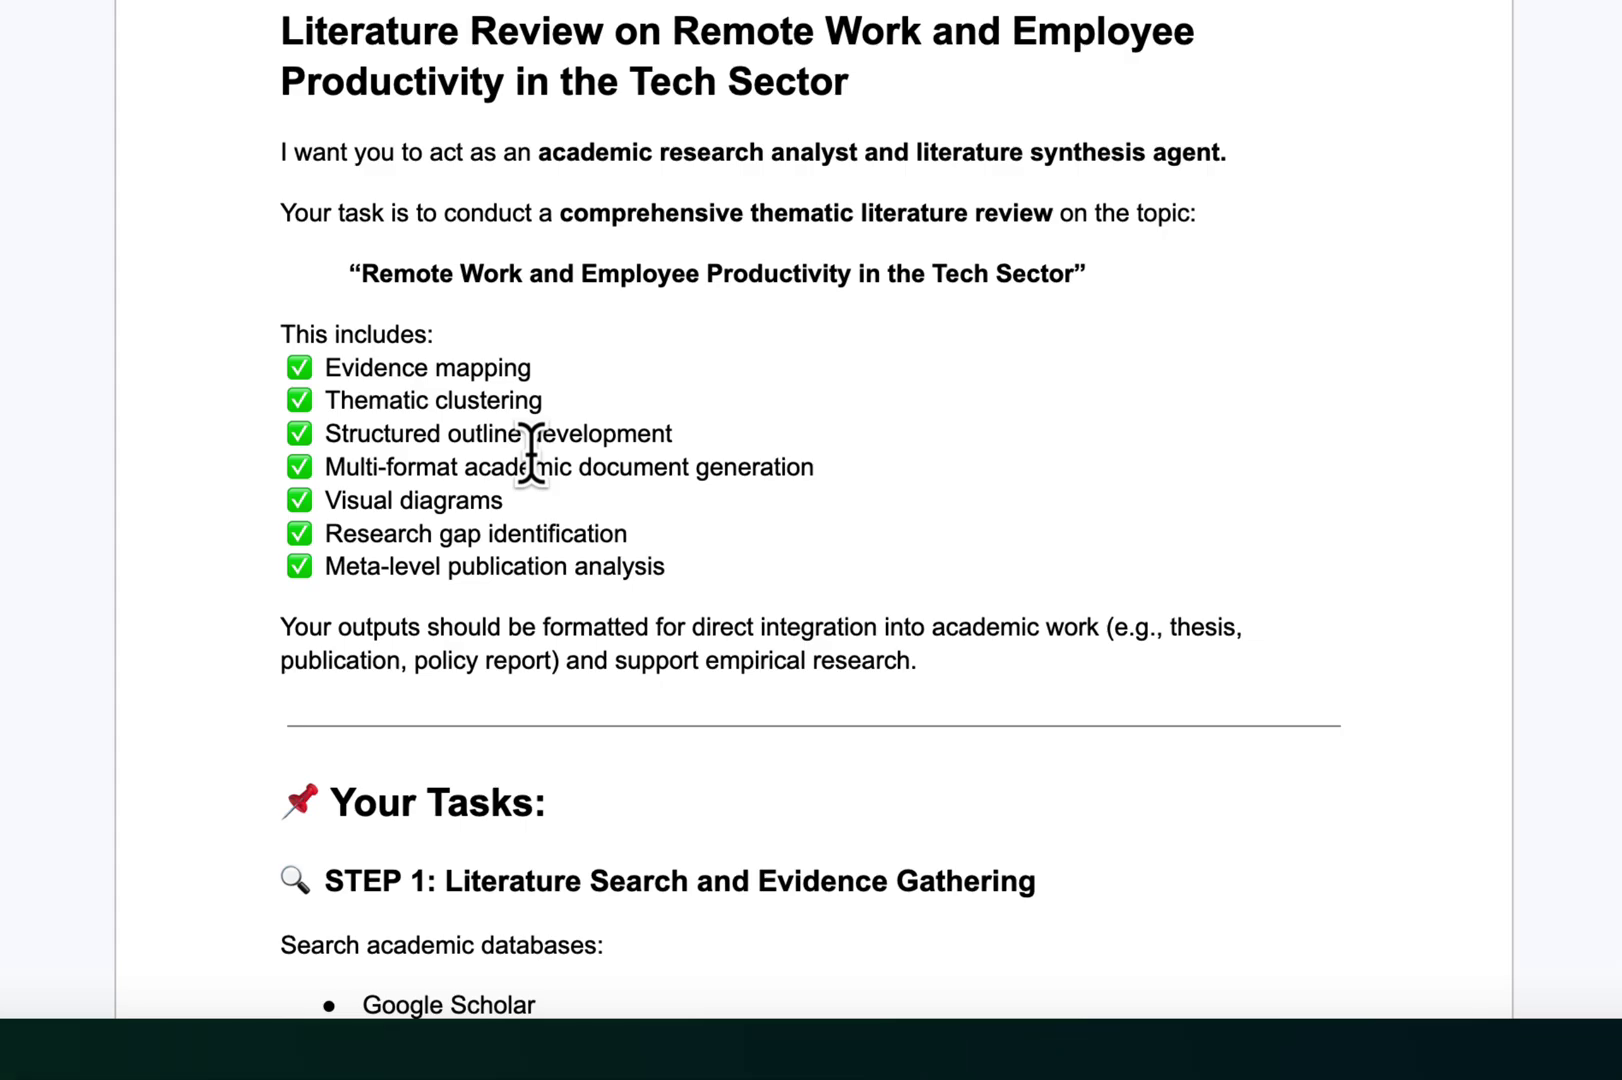
scroll(530, 451, down, 1)
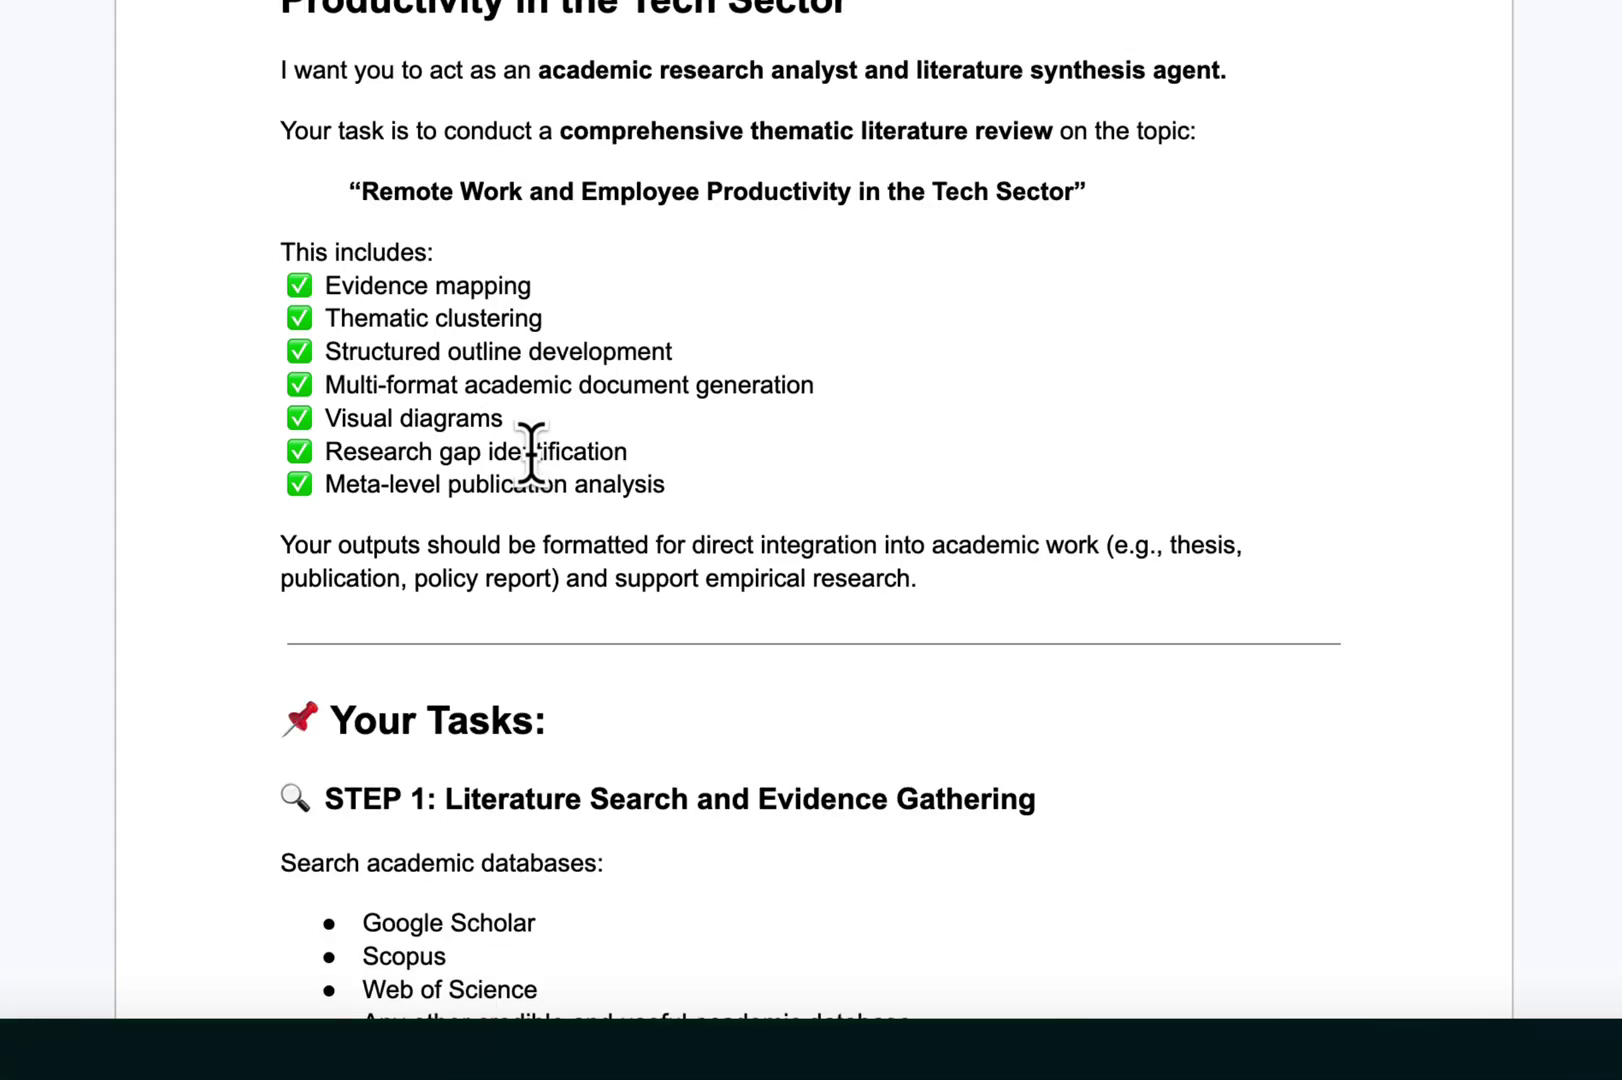
triple_click(490, 384)
key(BackSpace)
key(BackSpace)
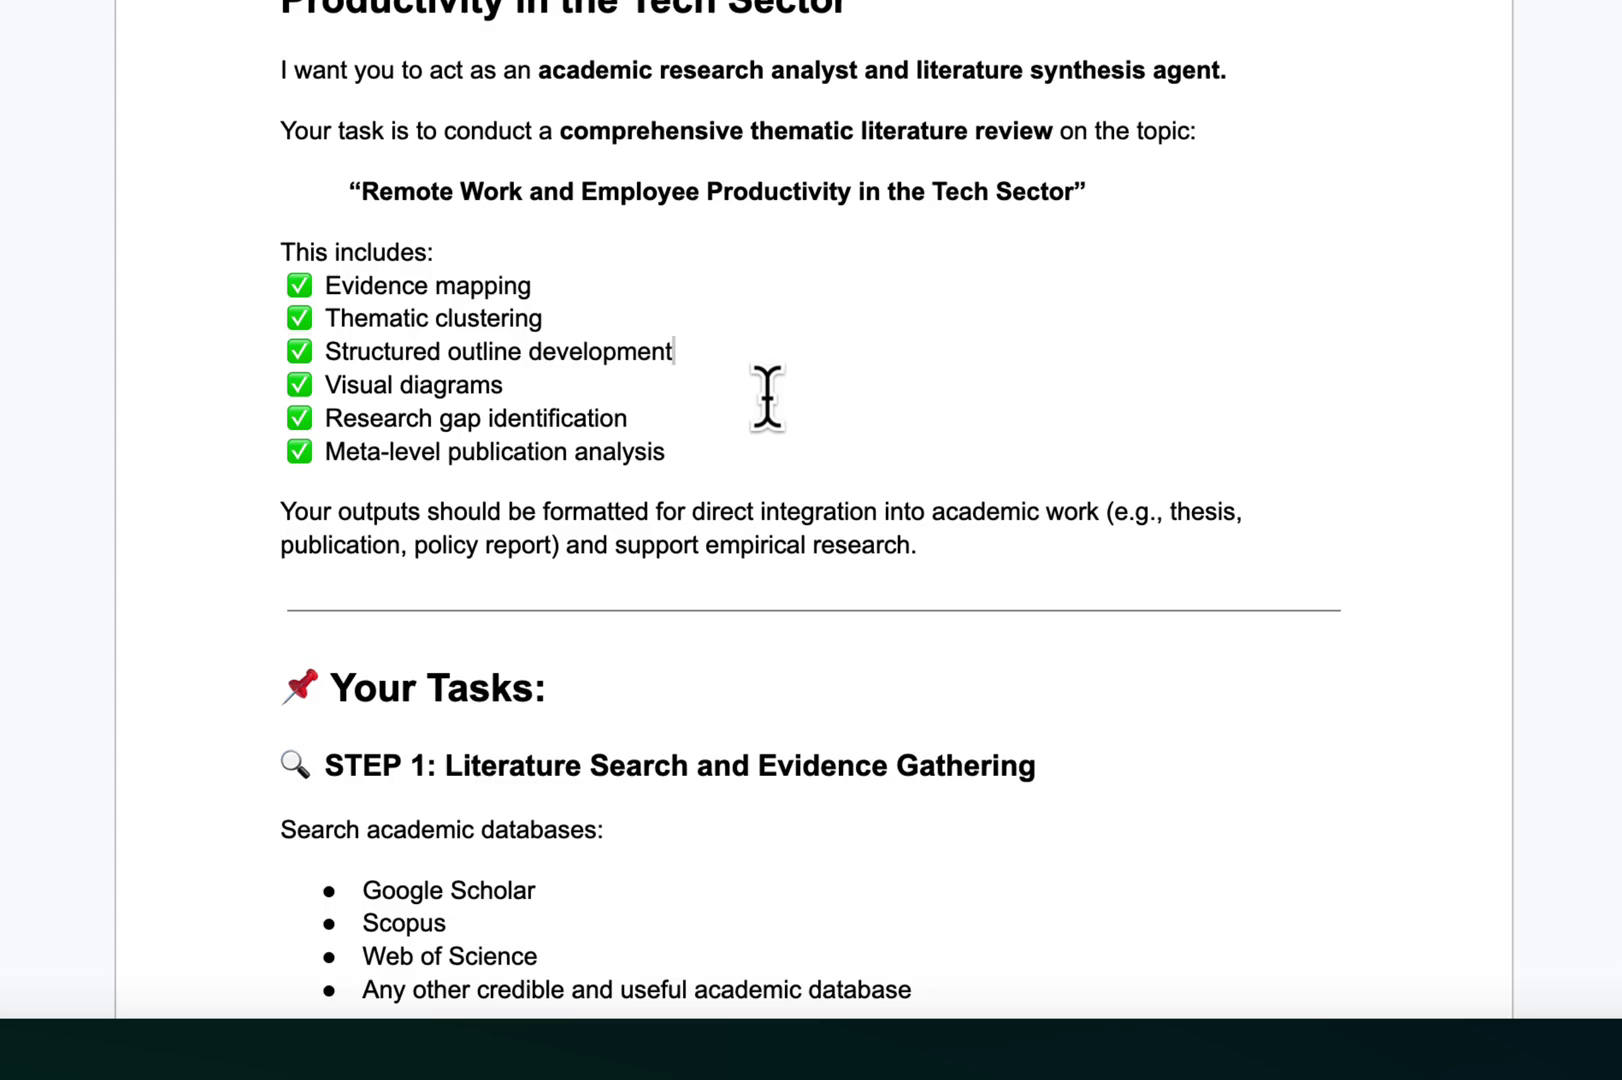
drag(764, 403, 668, 416)
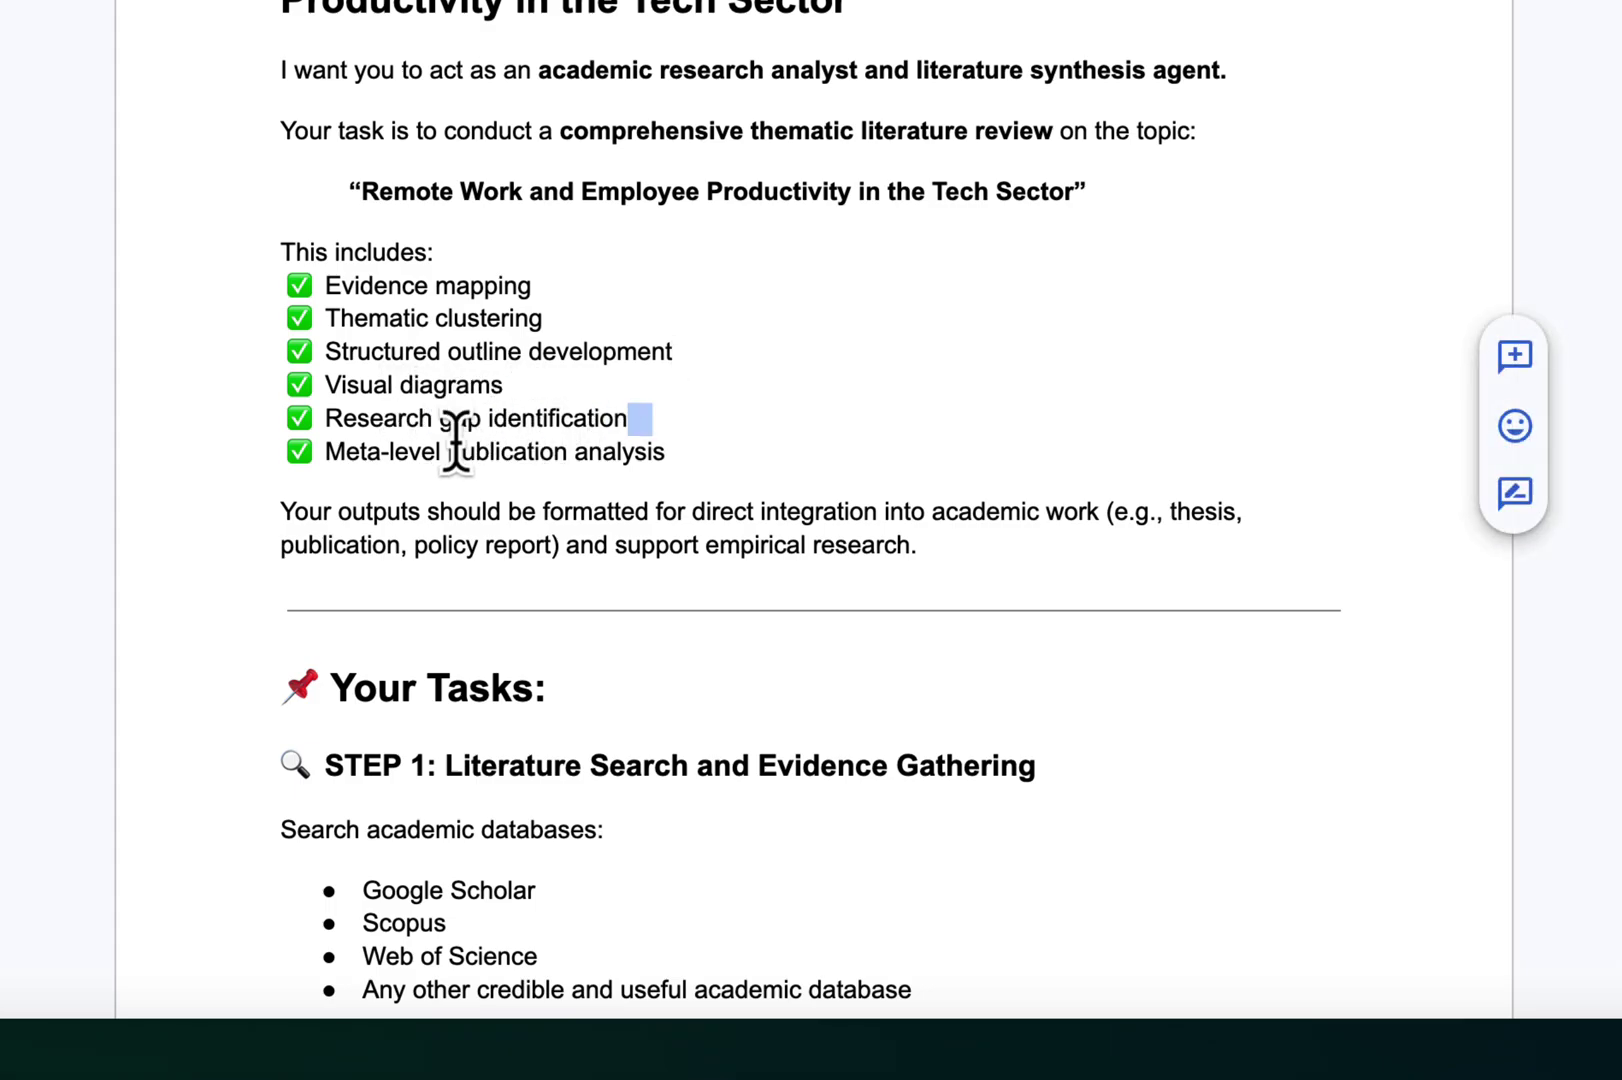
click(626, 539)
scroll(536, 435, down, 2)
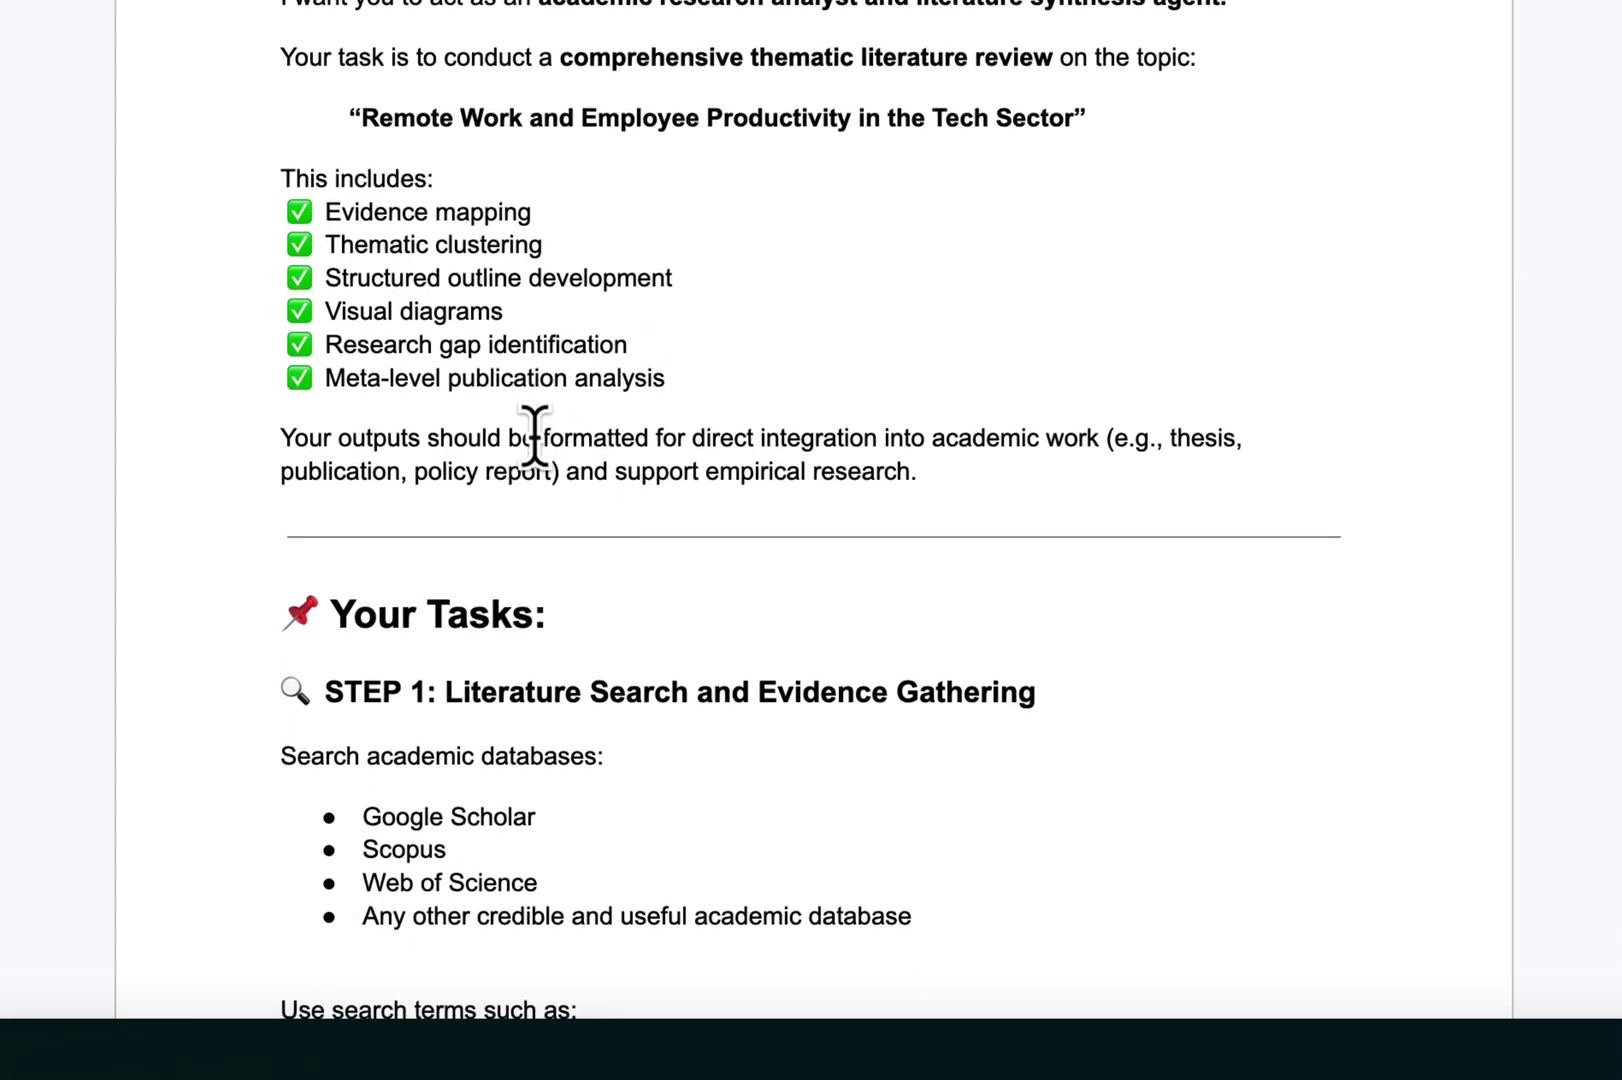
scroll(536, 435, down, 2)
scroll(537, 435, down, 2)
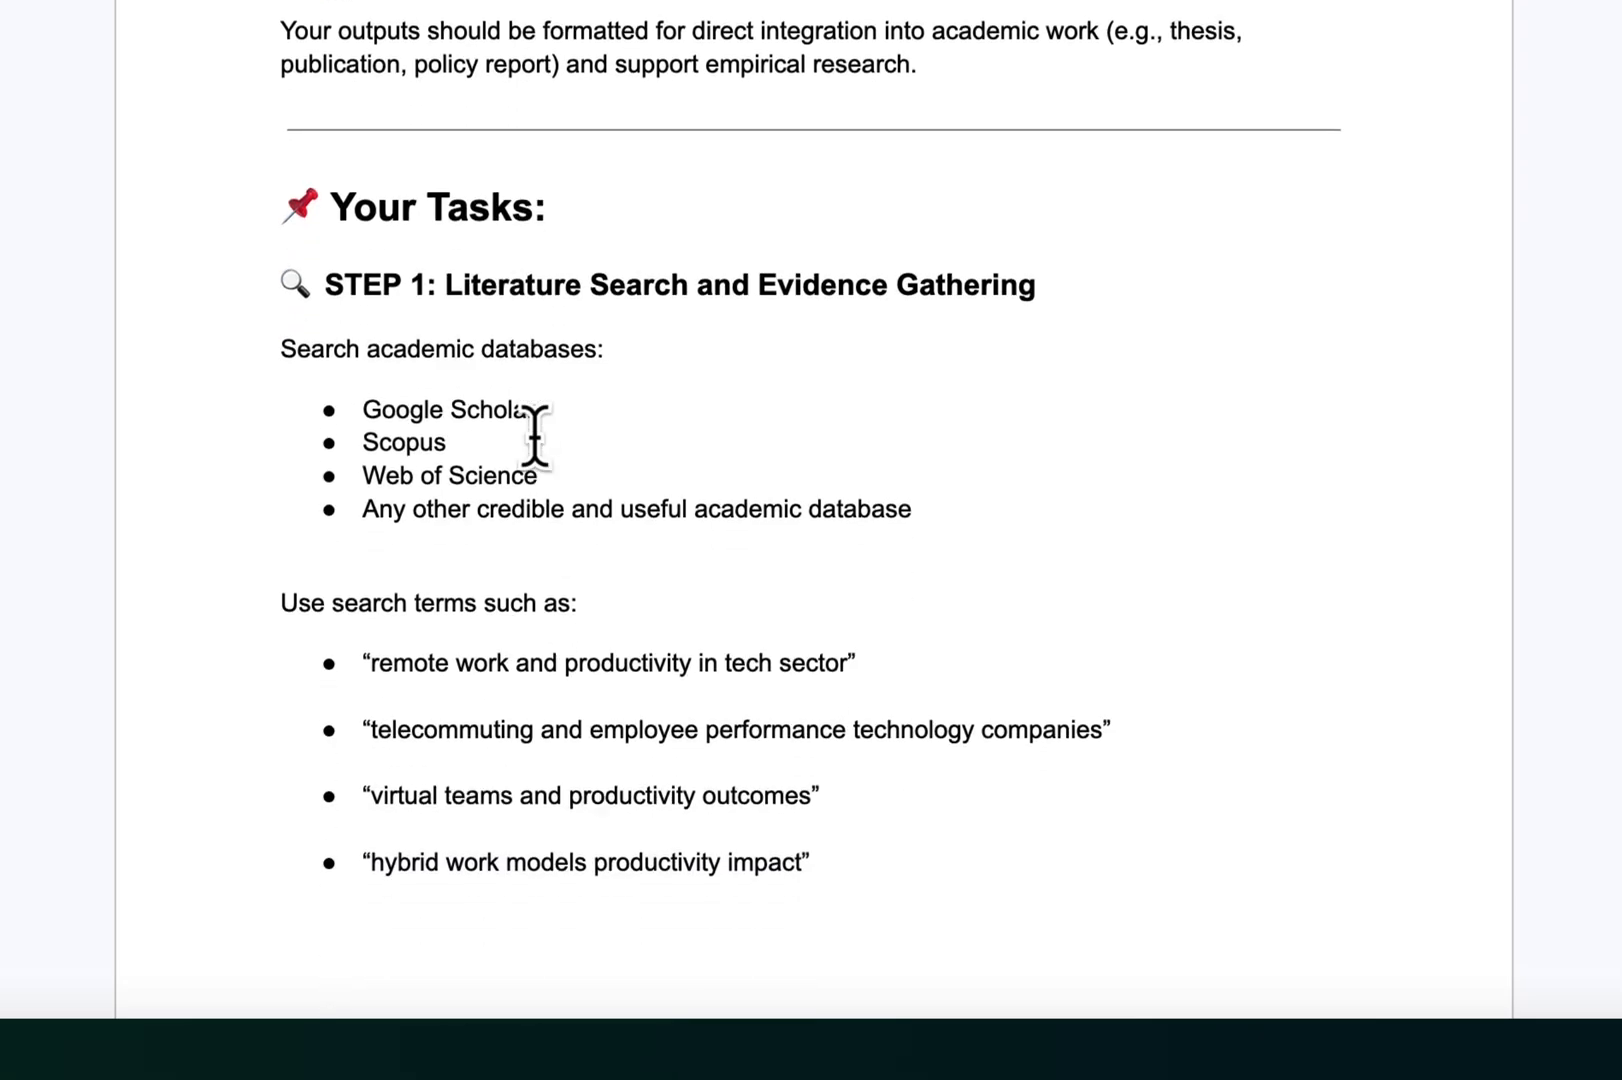
scroll(507, 317, down, 2)
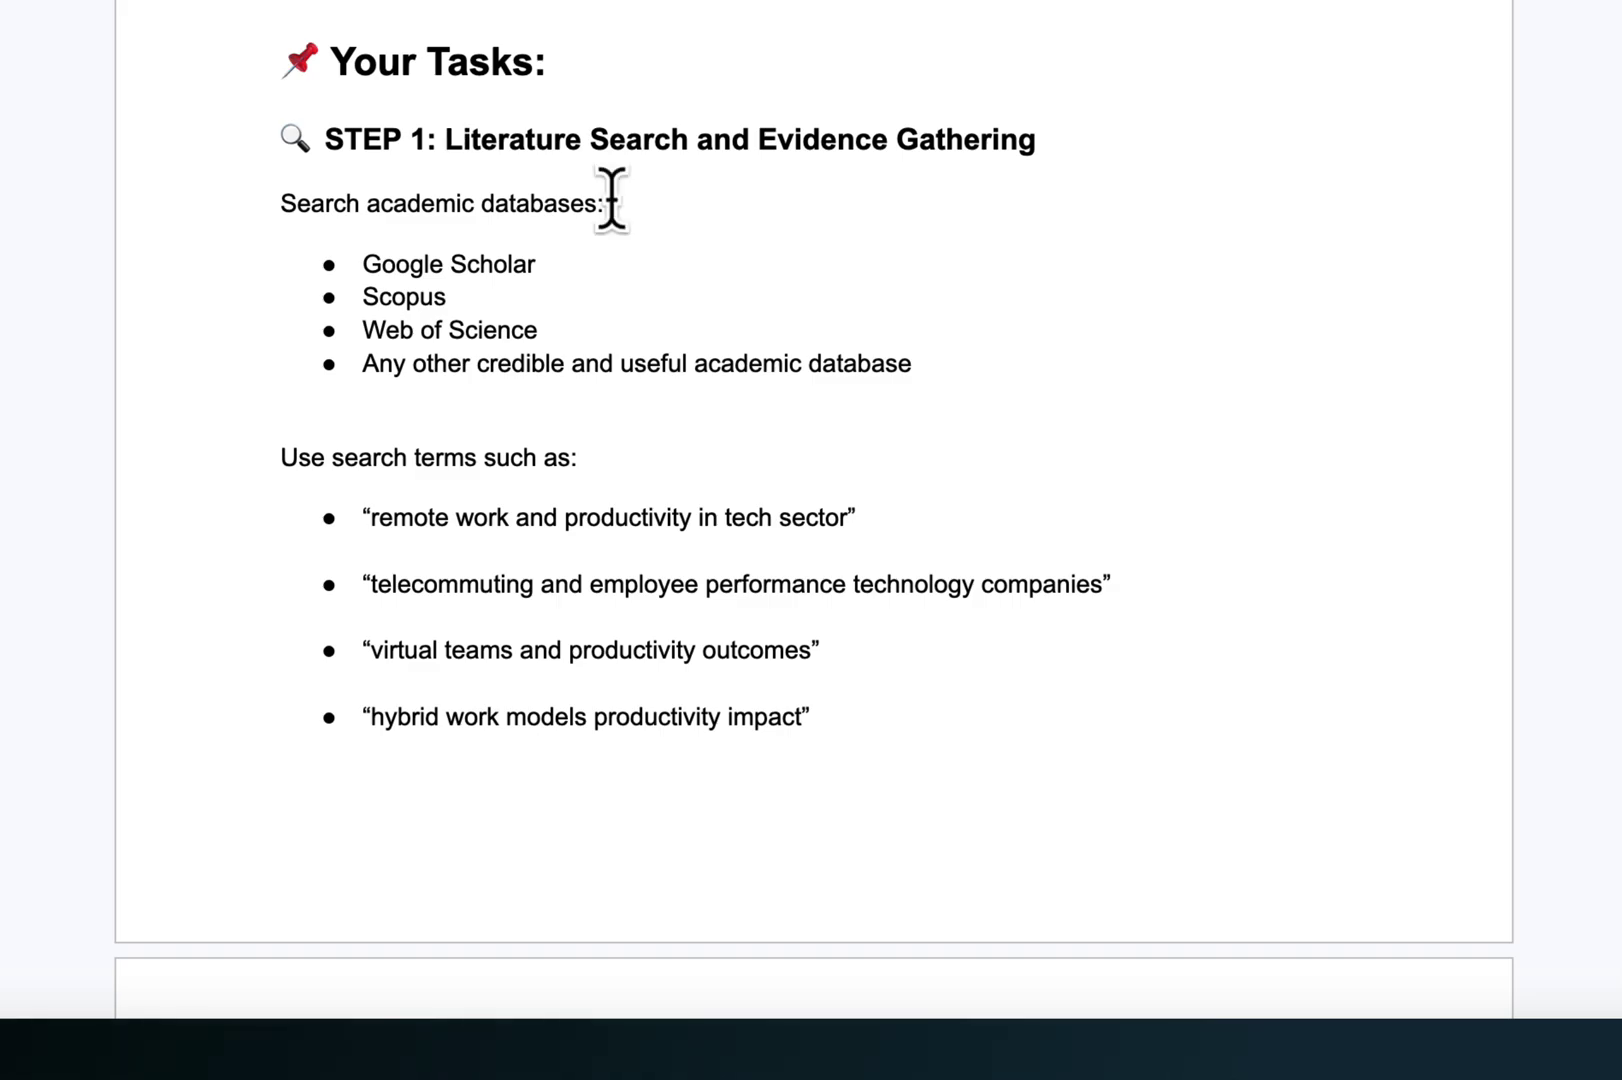
scroll(709, 254, down, 1)
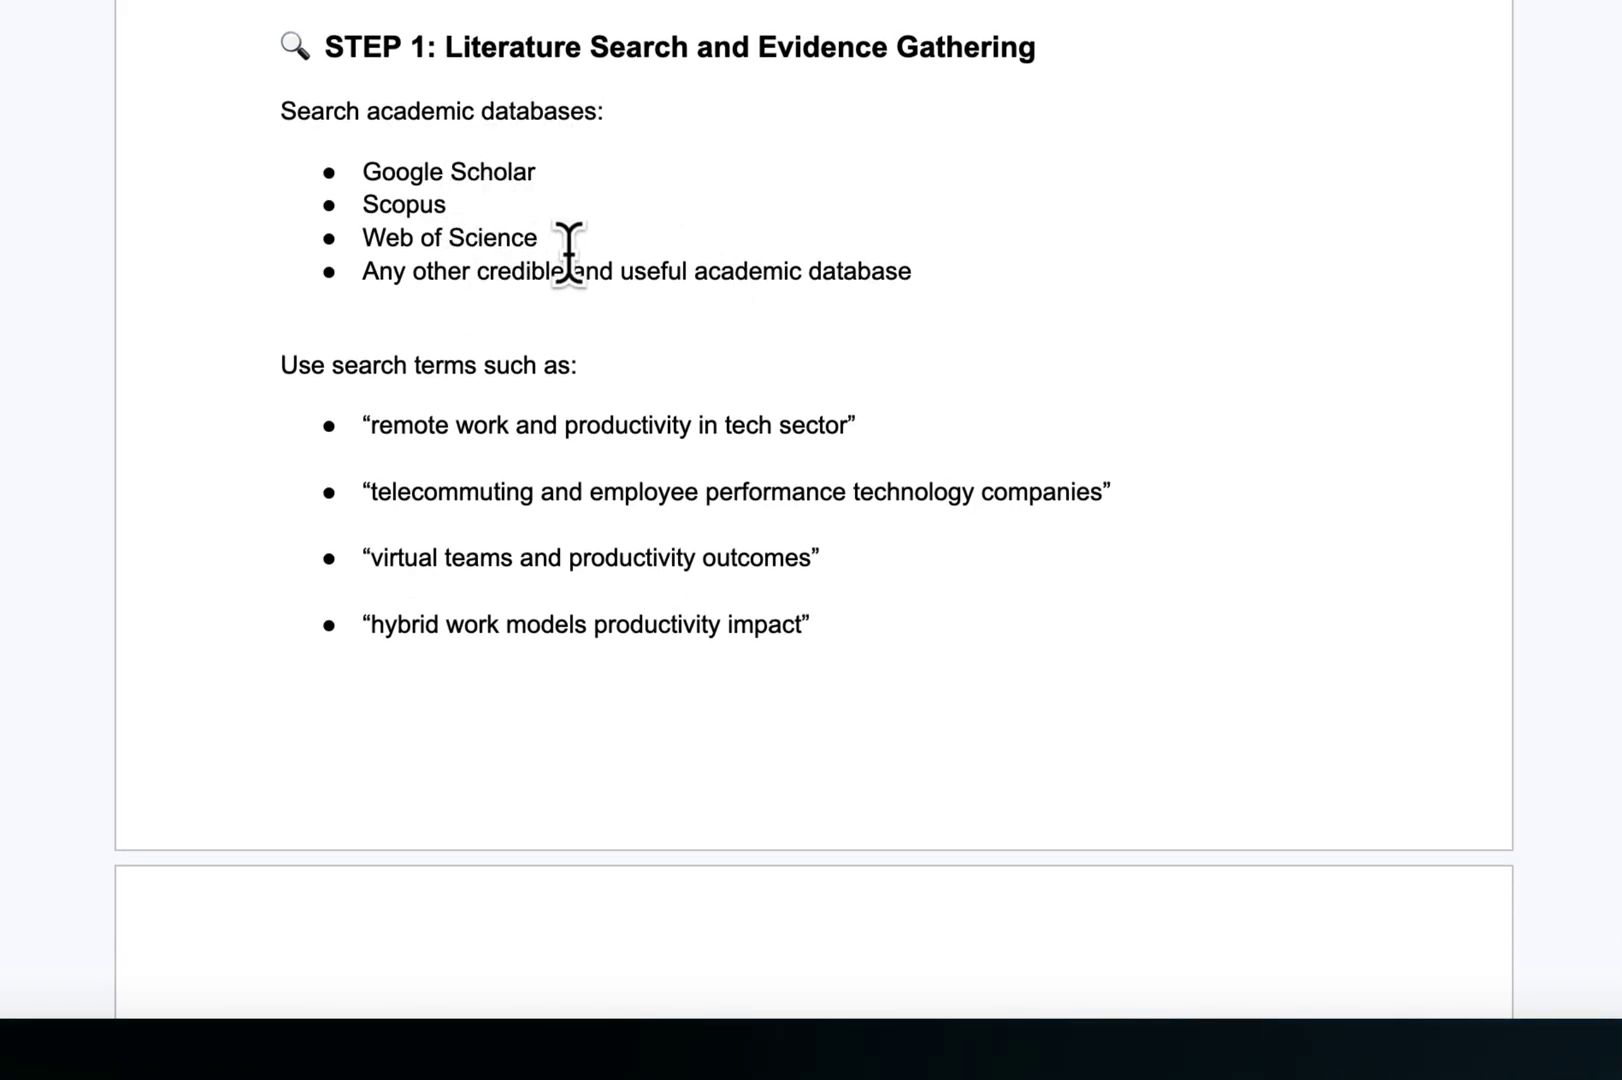
scroll(569, 253, down, 1)
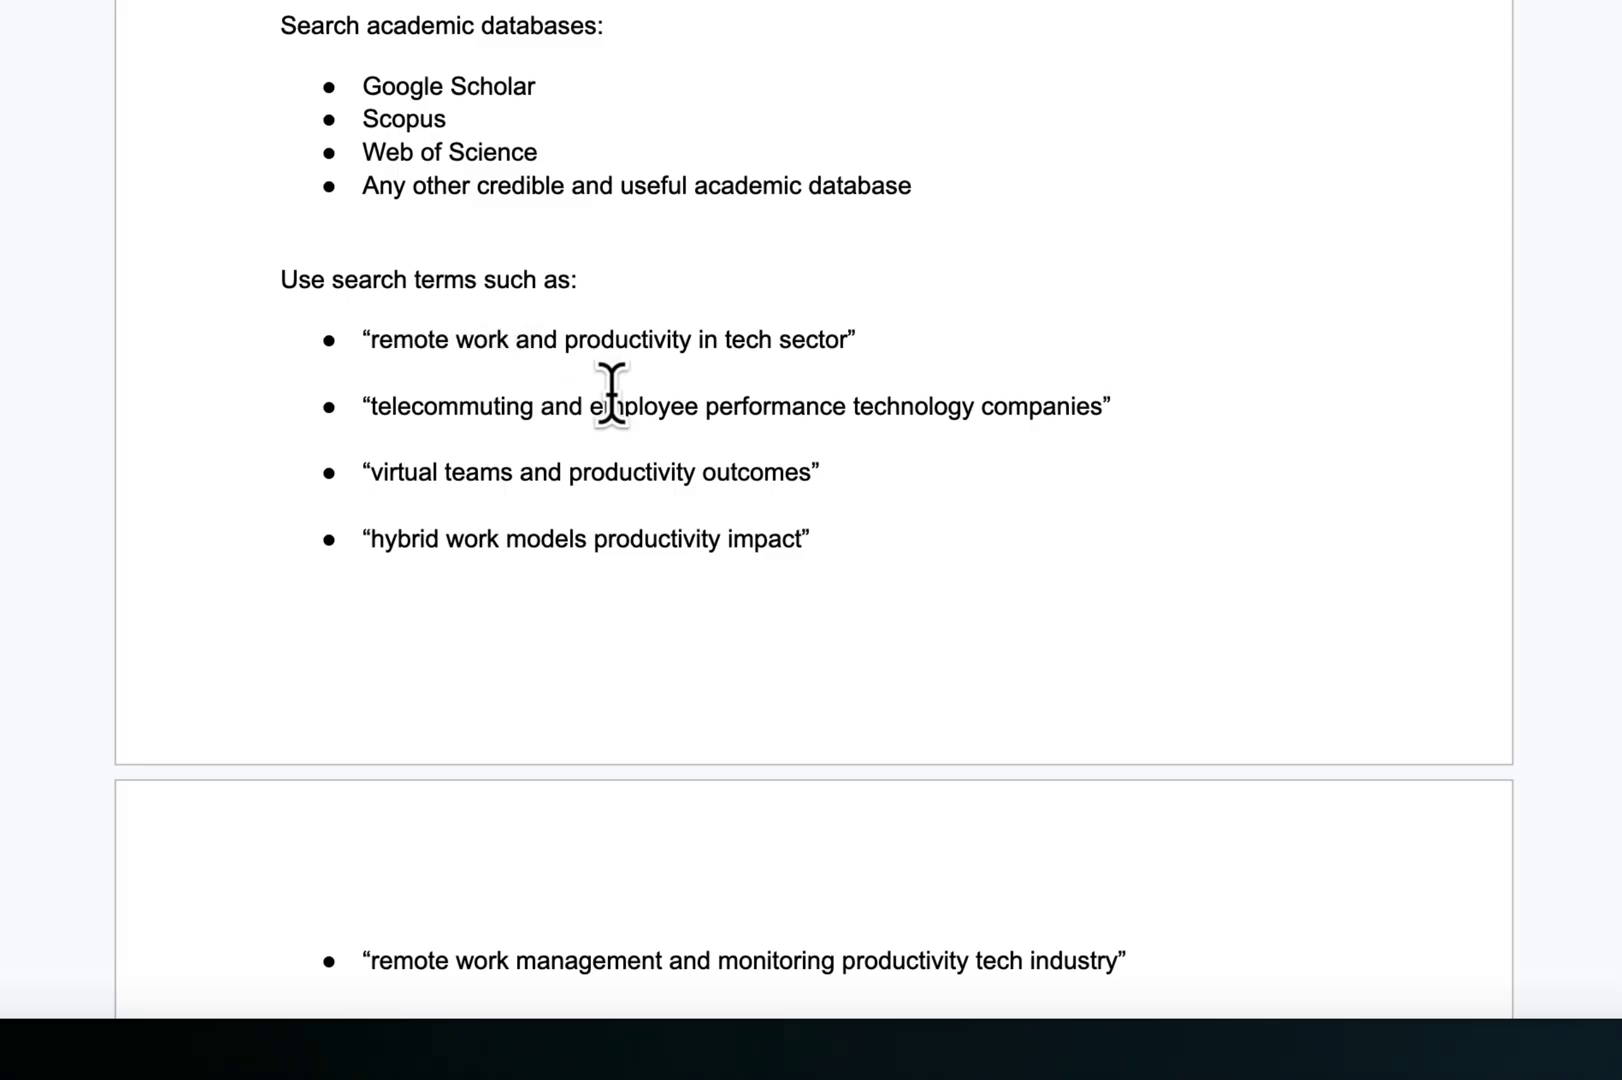
scroll(611, 395, down, 1)
scroll(608, 387, down, 2)
scroll(608, 394, down, 1)
scroll(540, 246, down, 1)
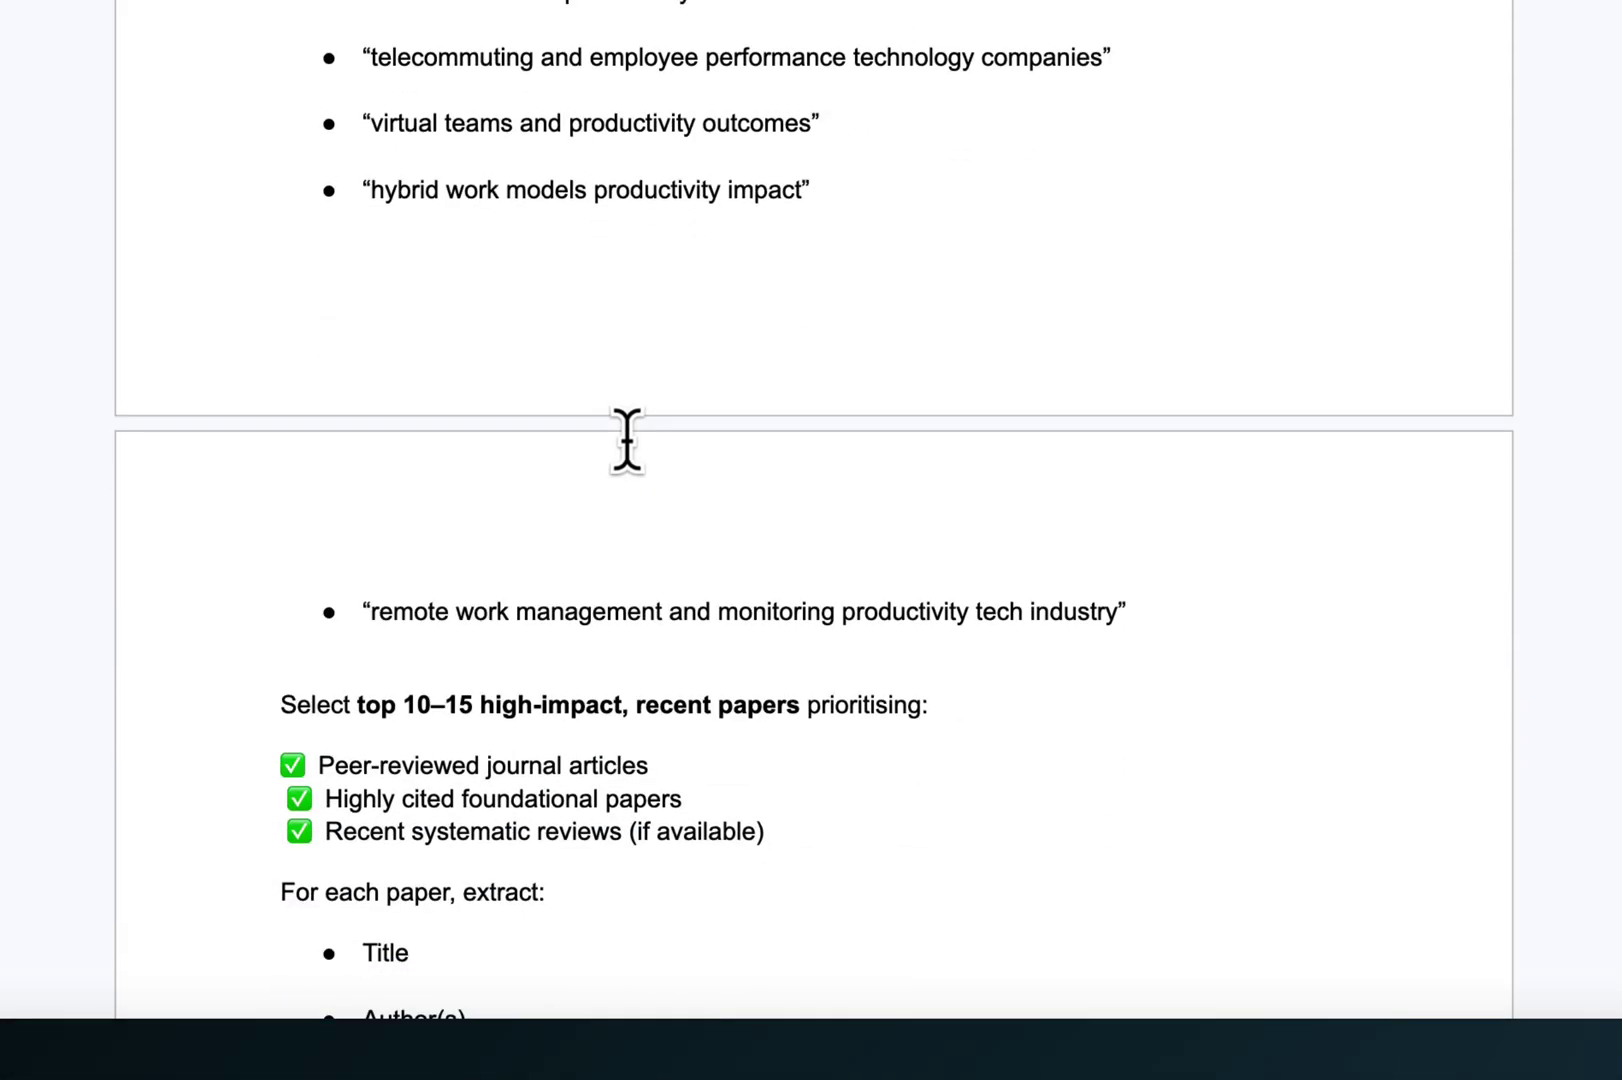
scroll(452, 355, down, 3)
scroll(453, 352, down, 1)
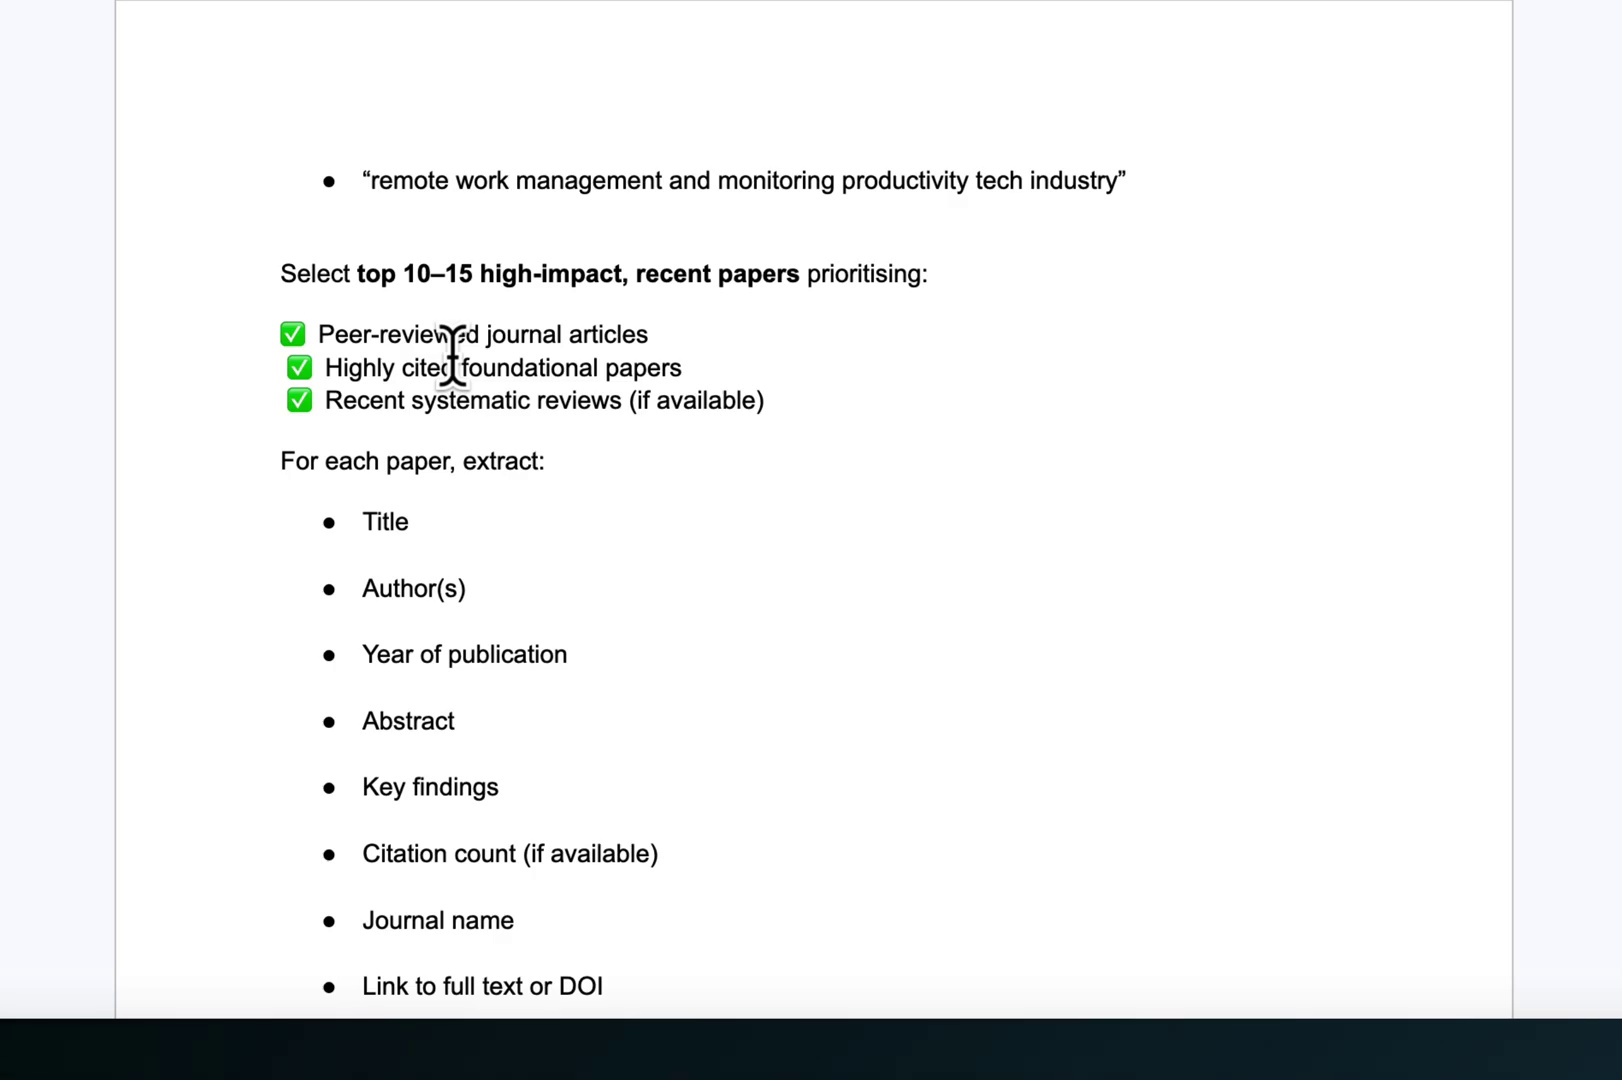
scroll(454, 355, down, 1)
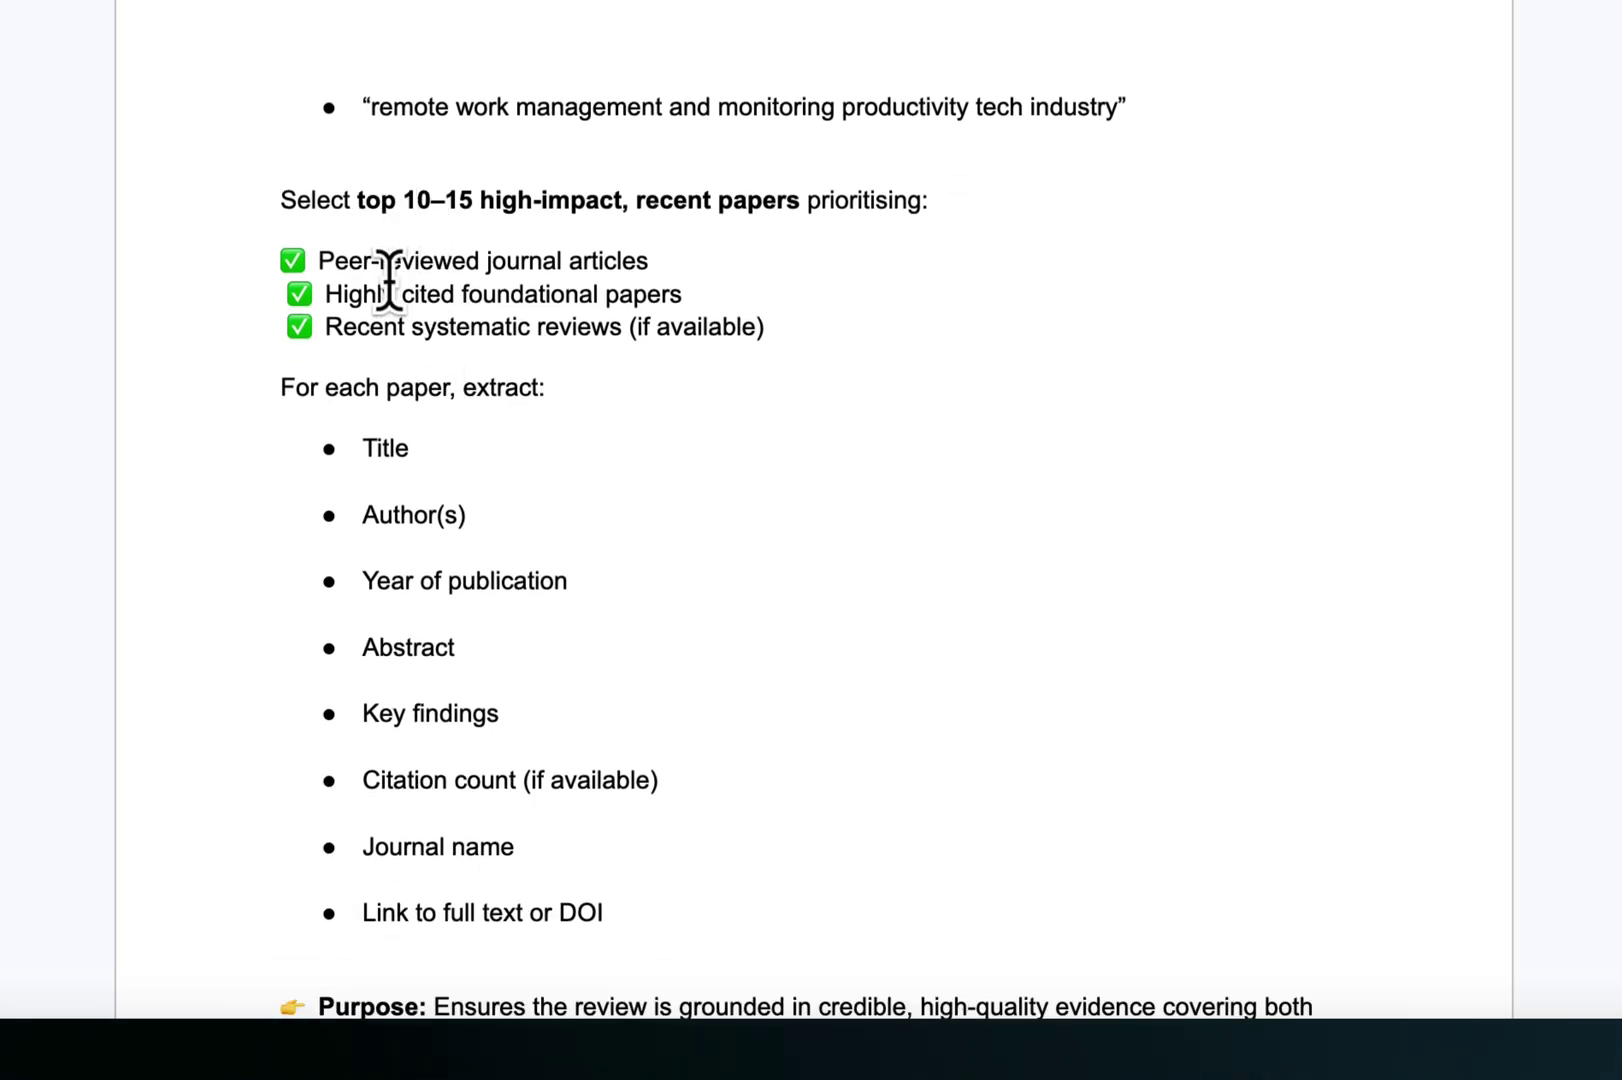
scroll(398, 343, down, 1)
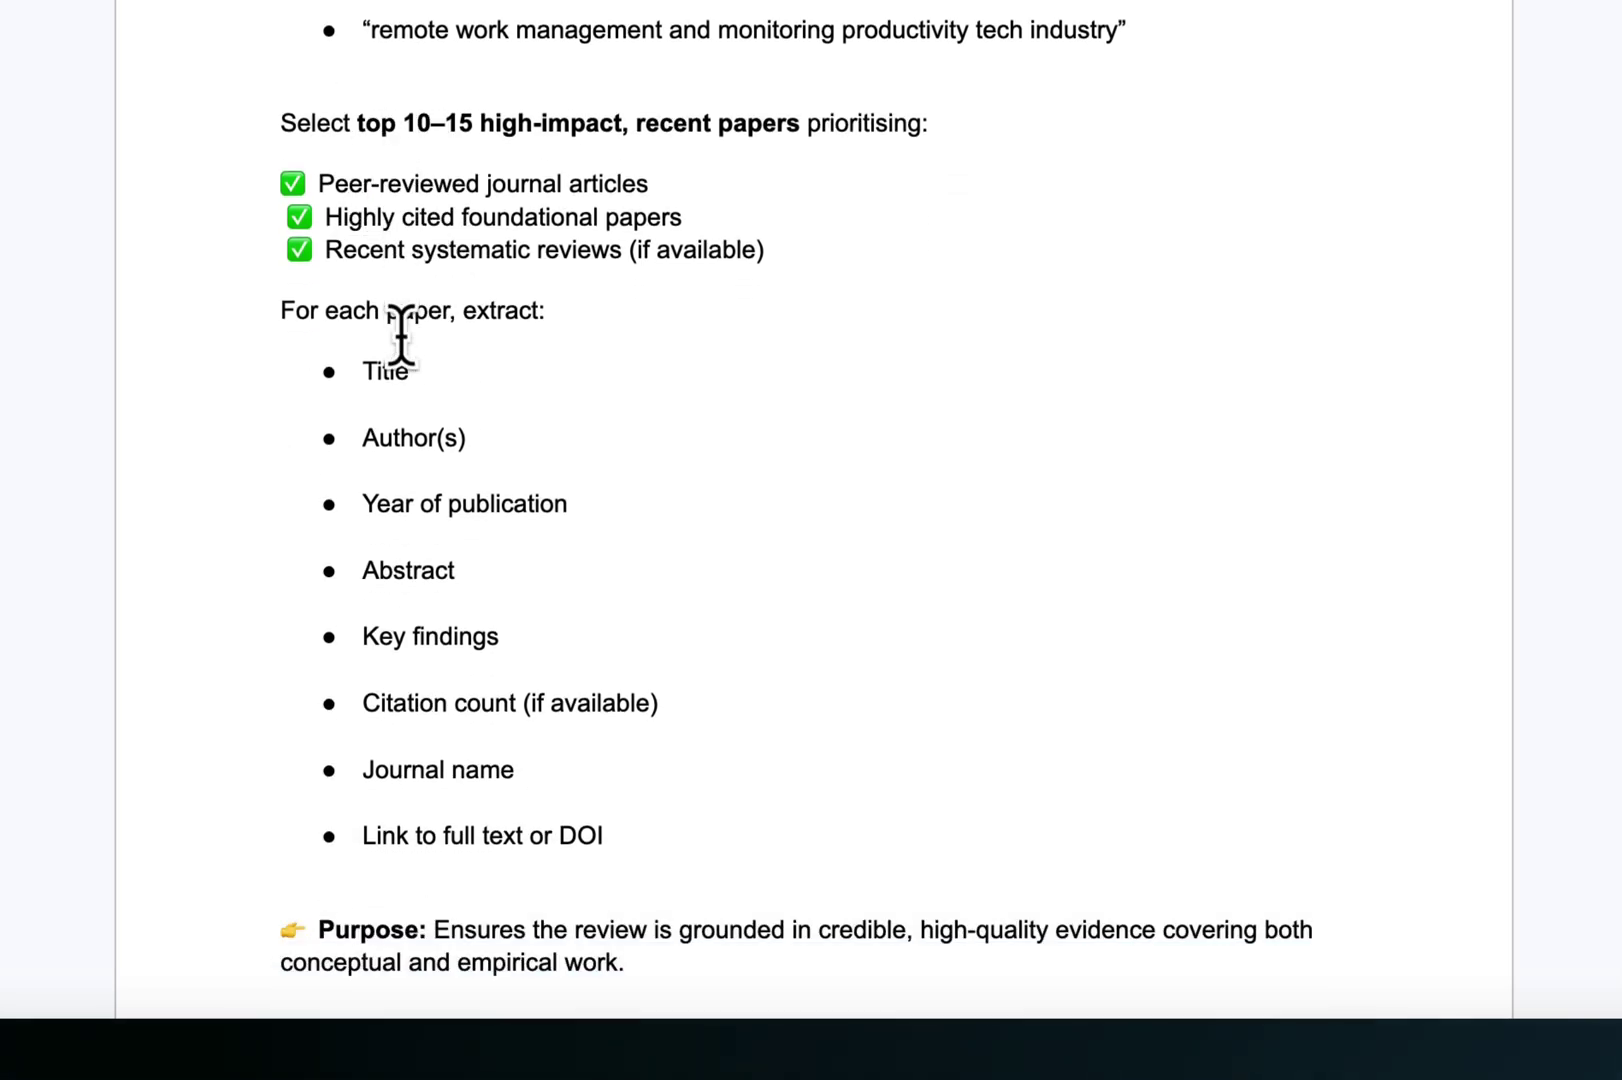
scroll(398, 344, down, 8)
scroll(630, 158, down, 1)
scroll(634, 165, down, 1)
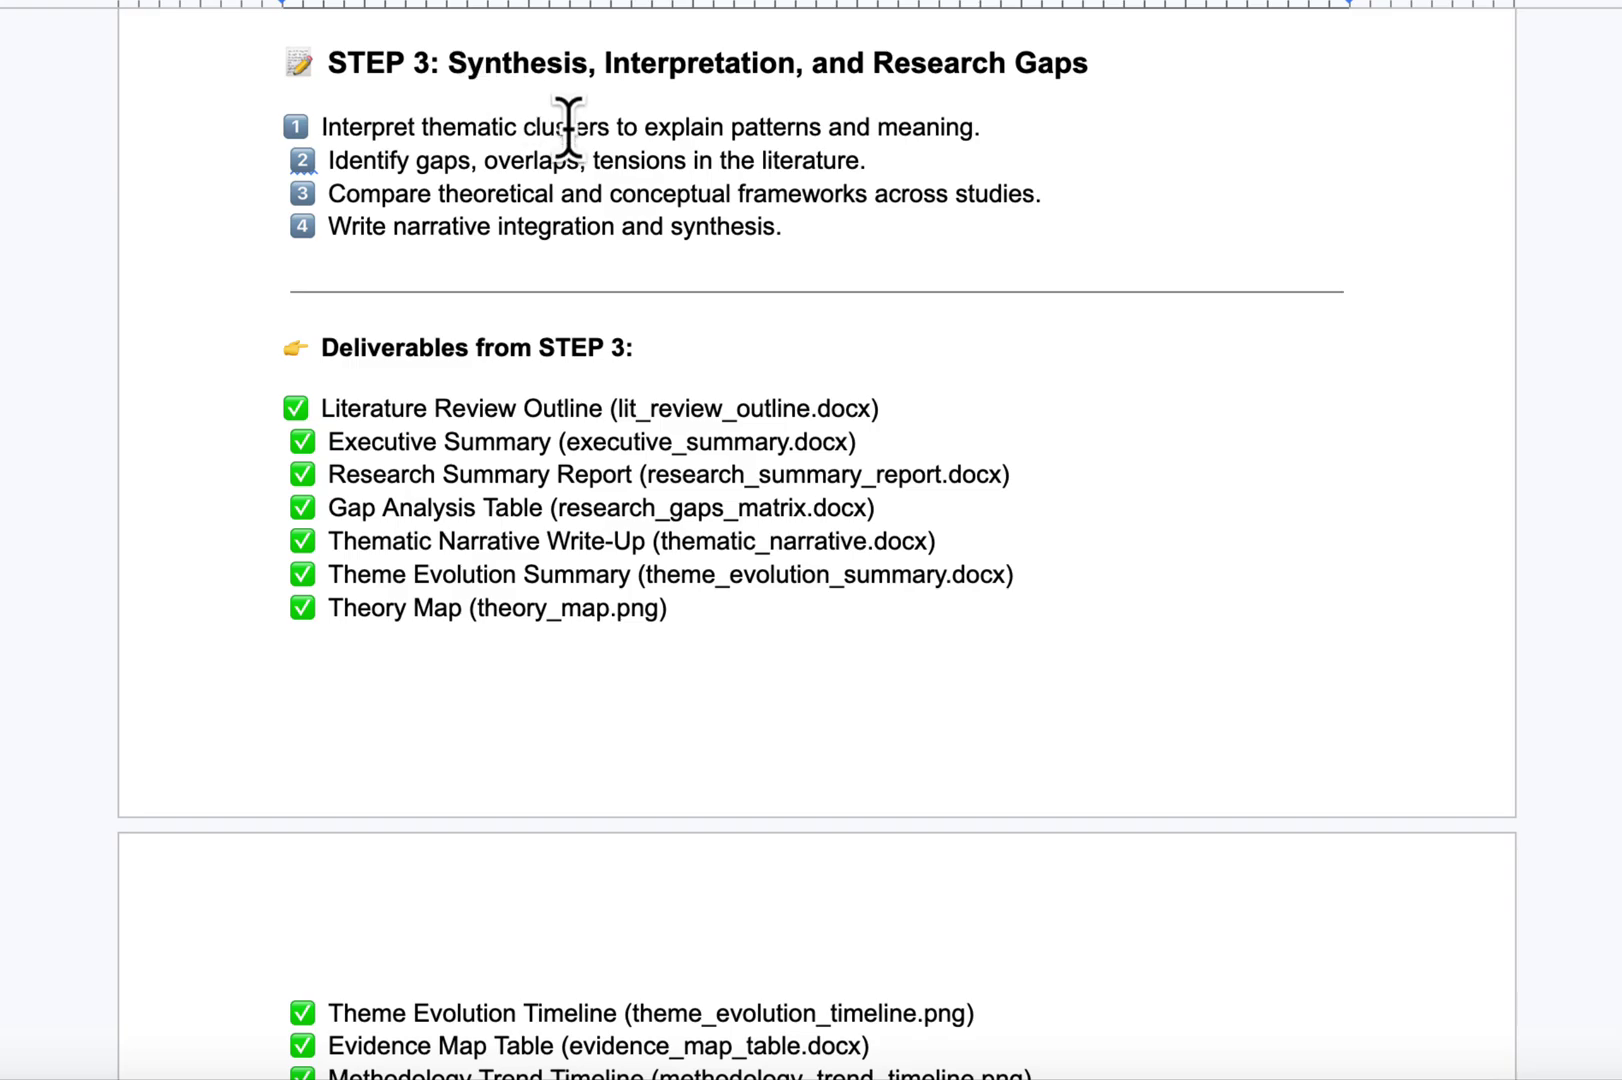
scroll(566, 127, down, 5)
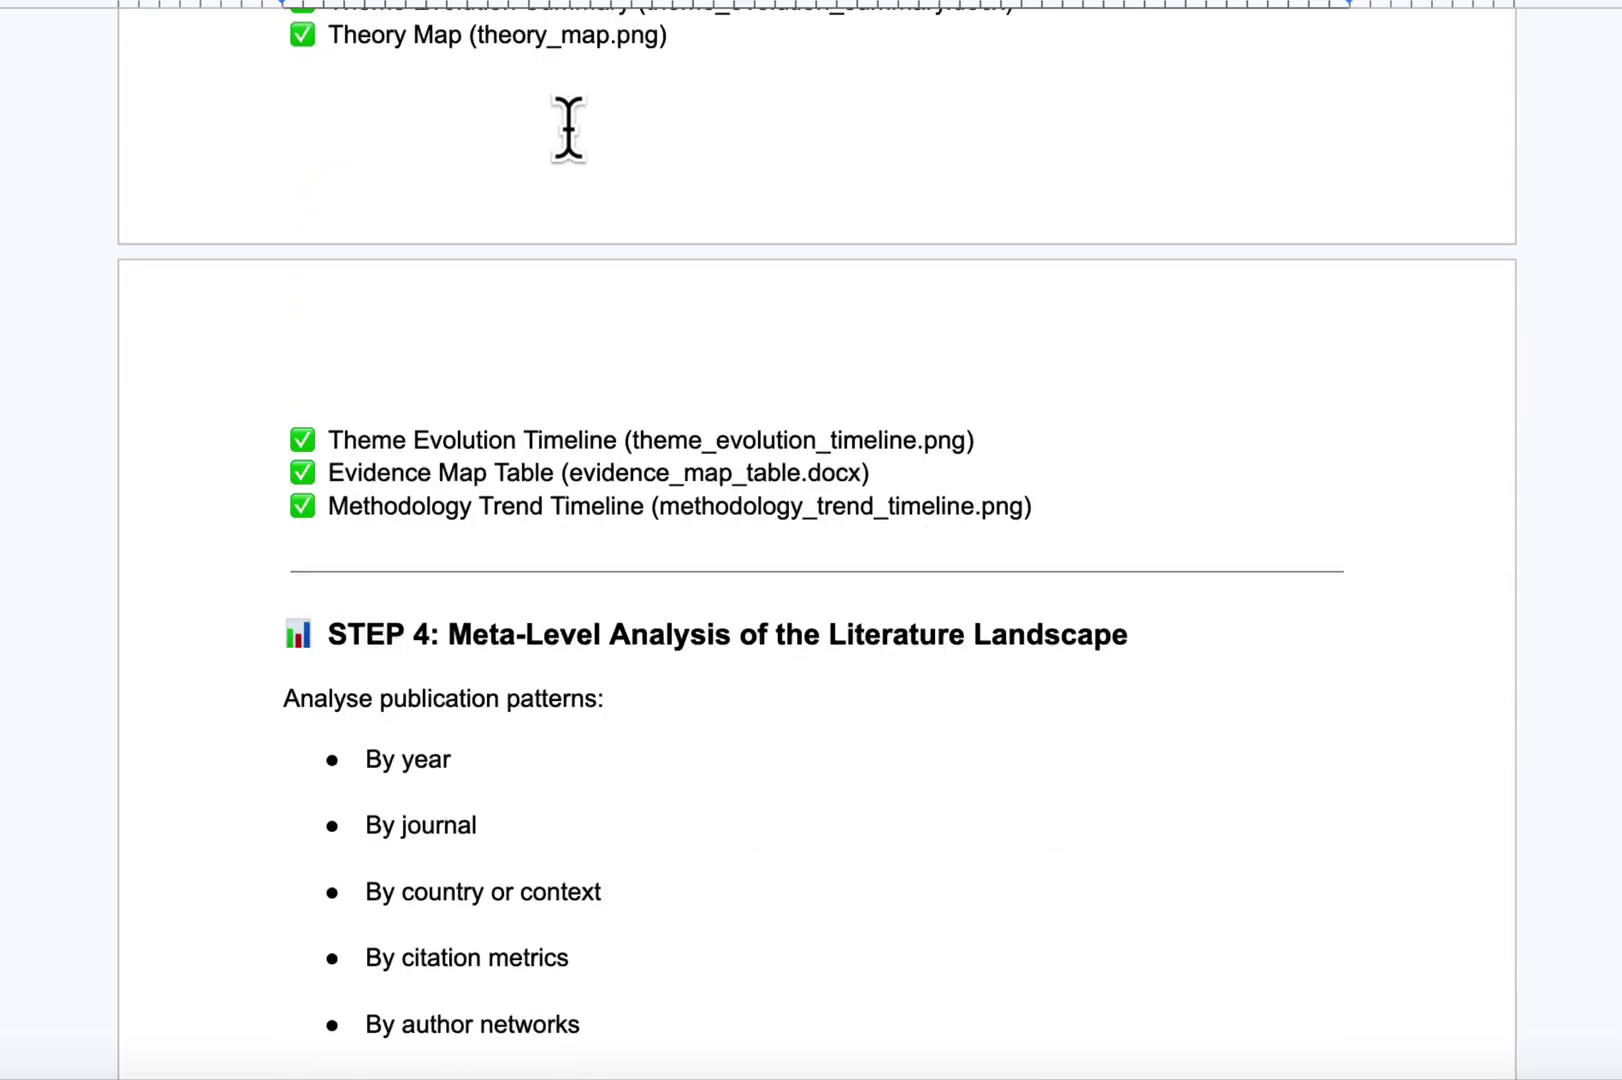
scroll(567, 127, down, 5)
scroll(567, 127, down, 7)
scroll(567, 127, down, 5)
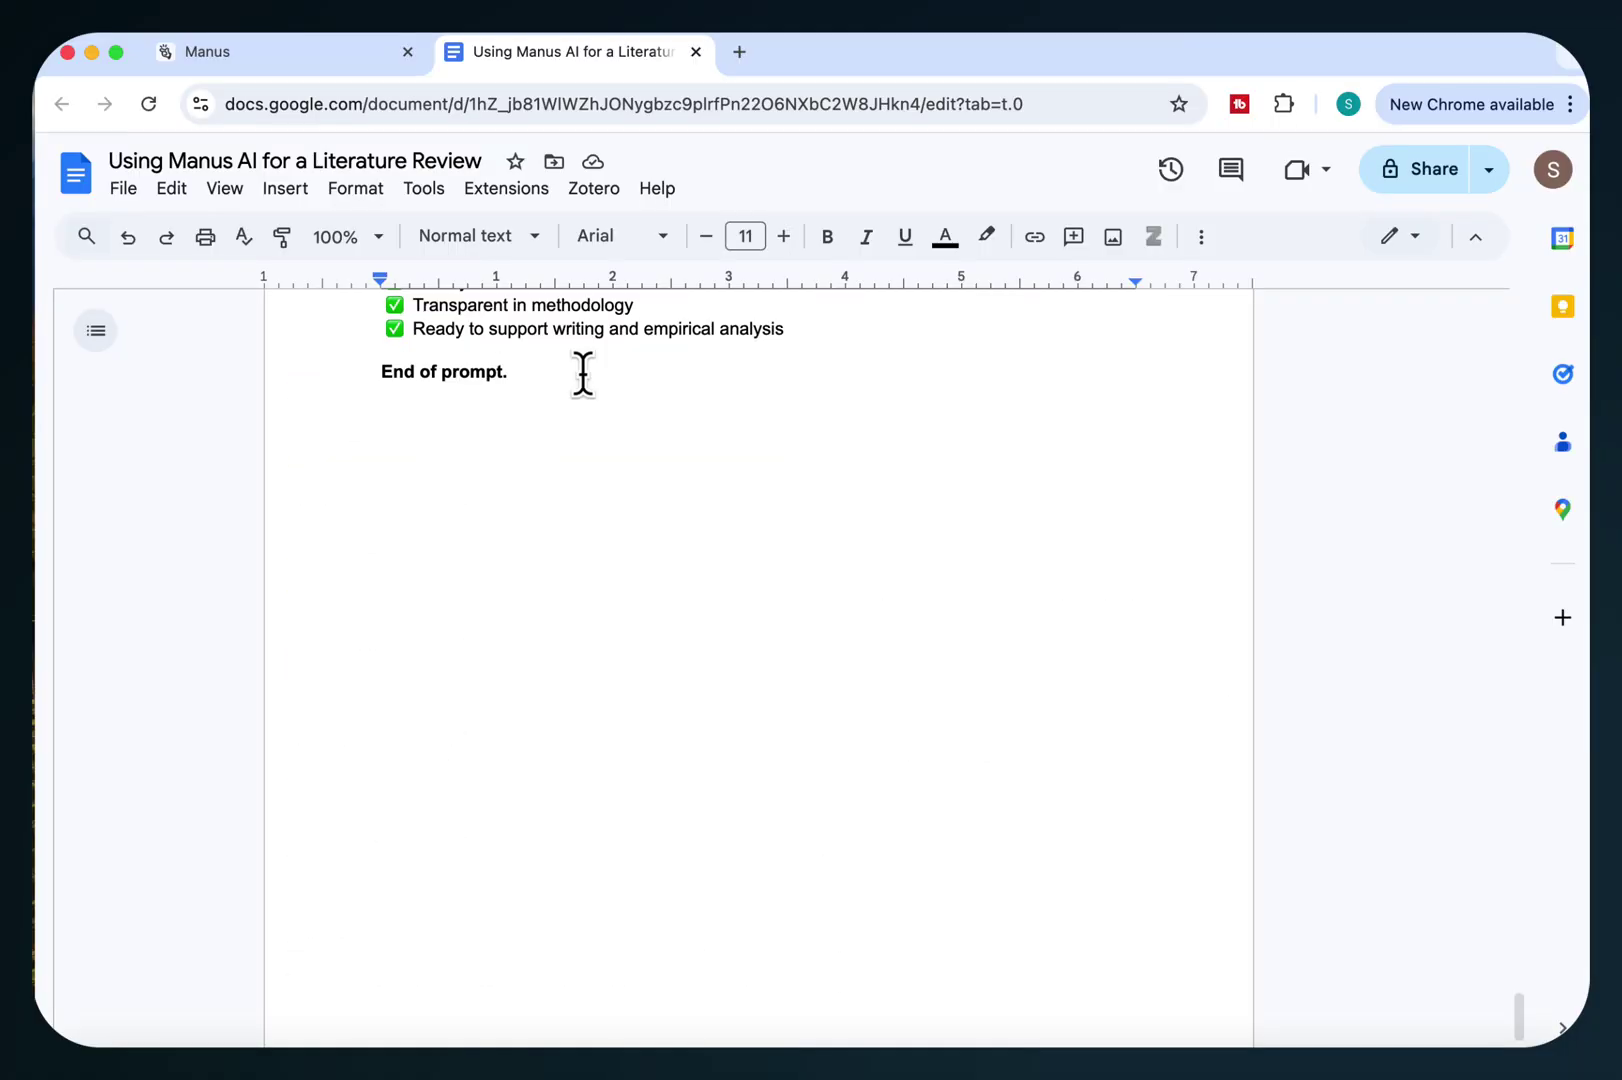
mouse_move(562, 434)
mouse_down()
mouse_move(533, 258)
mouse_move(410, 885)
mouse_up()
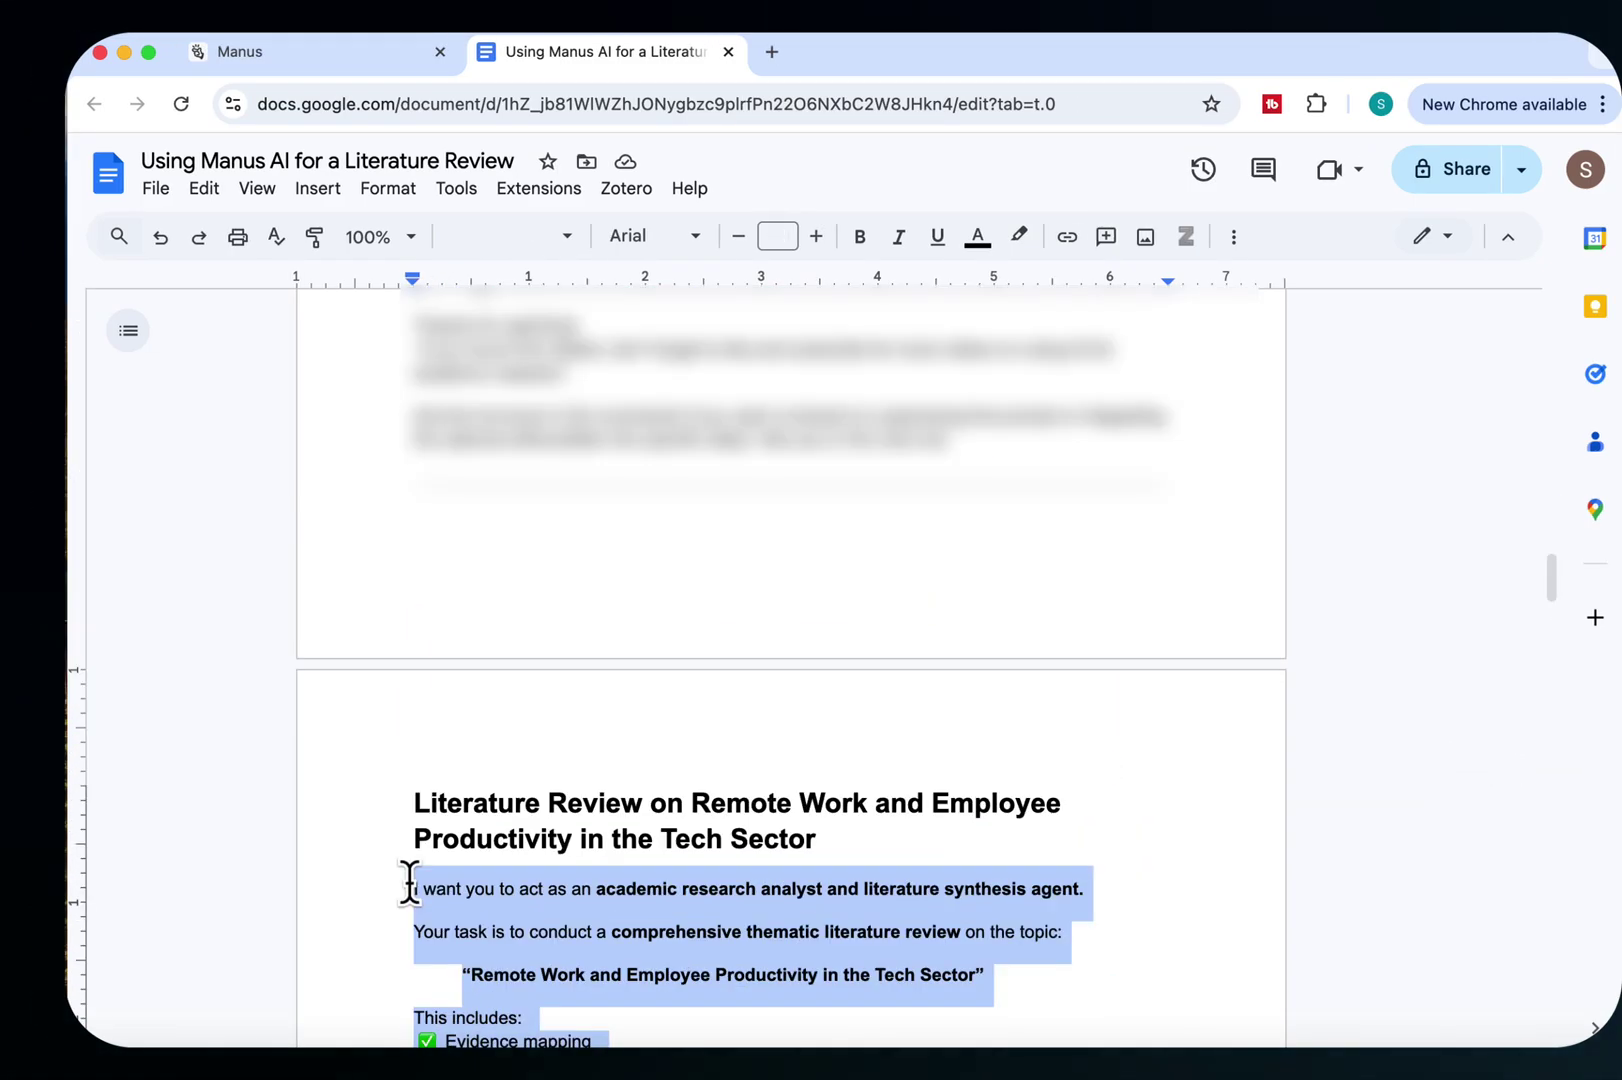
Step: Paste the copied literature review prompt into the Manus task box as a text attachment
click(313, 60)
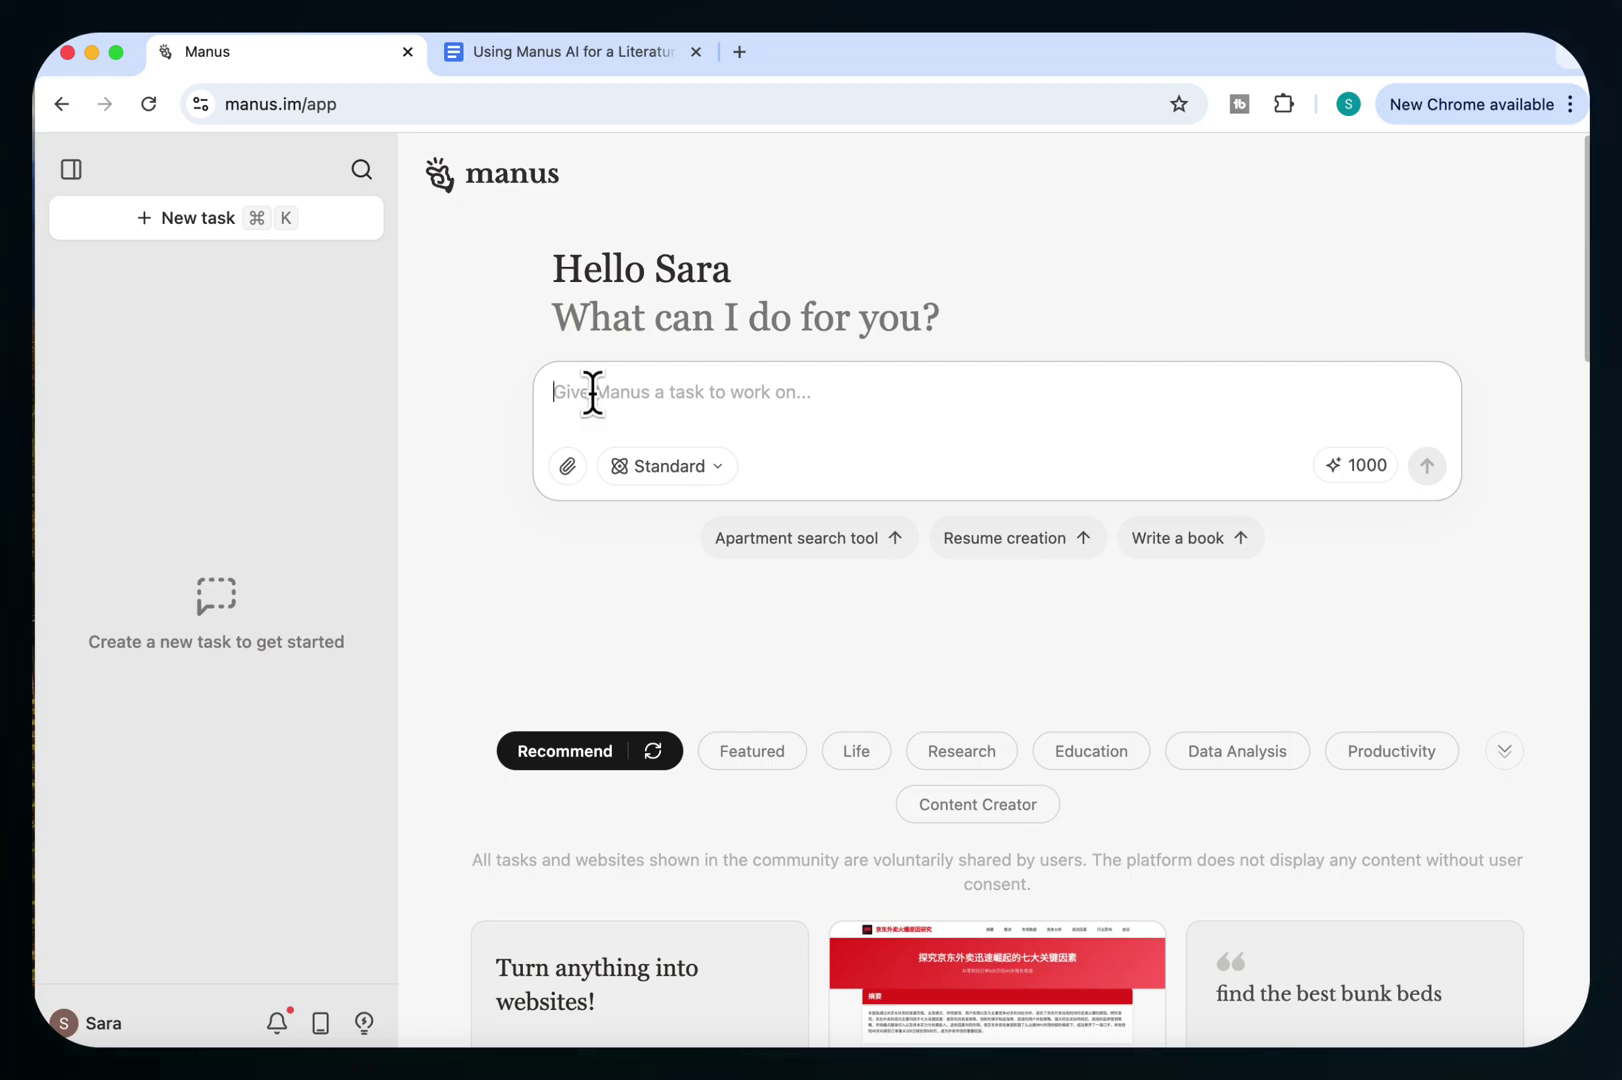
key(super+v)
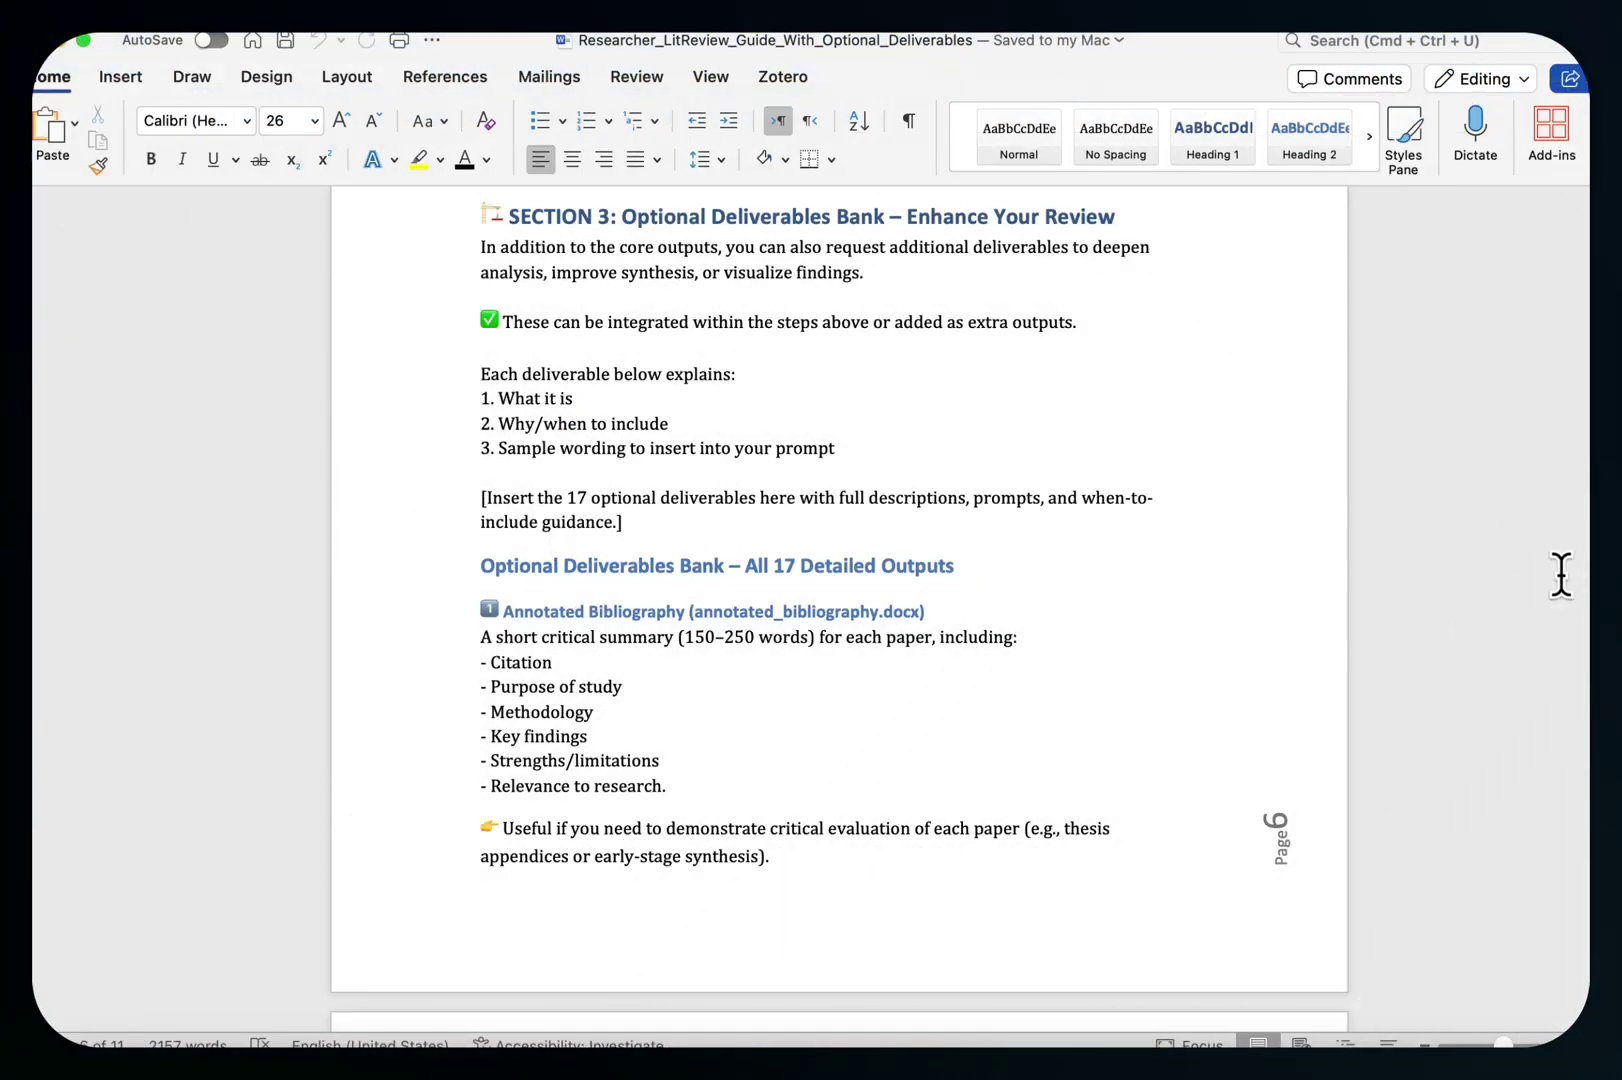
scroll(1561, 573, down, 2)
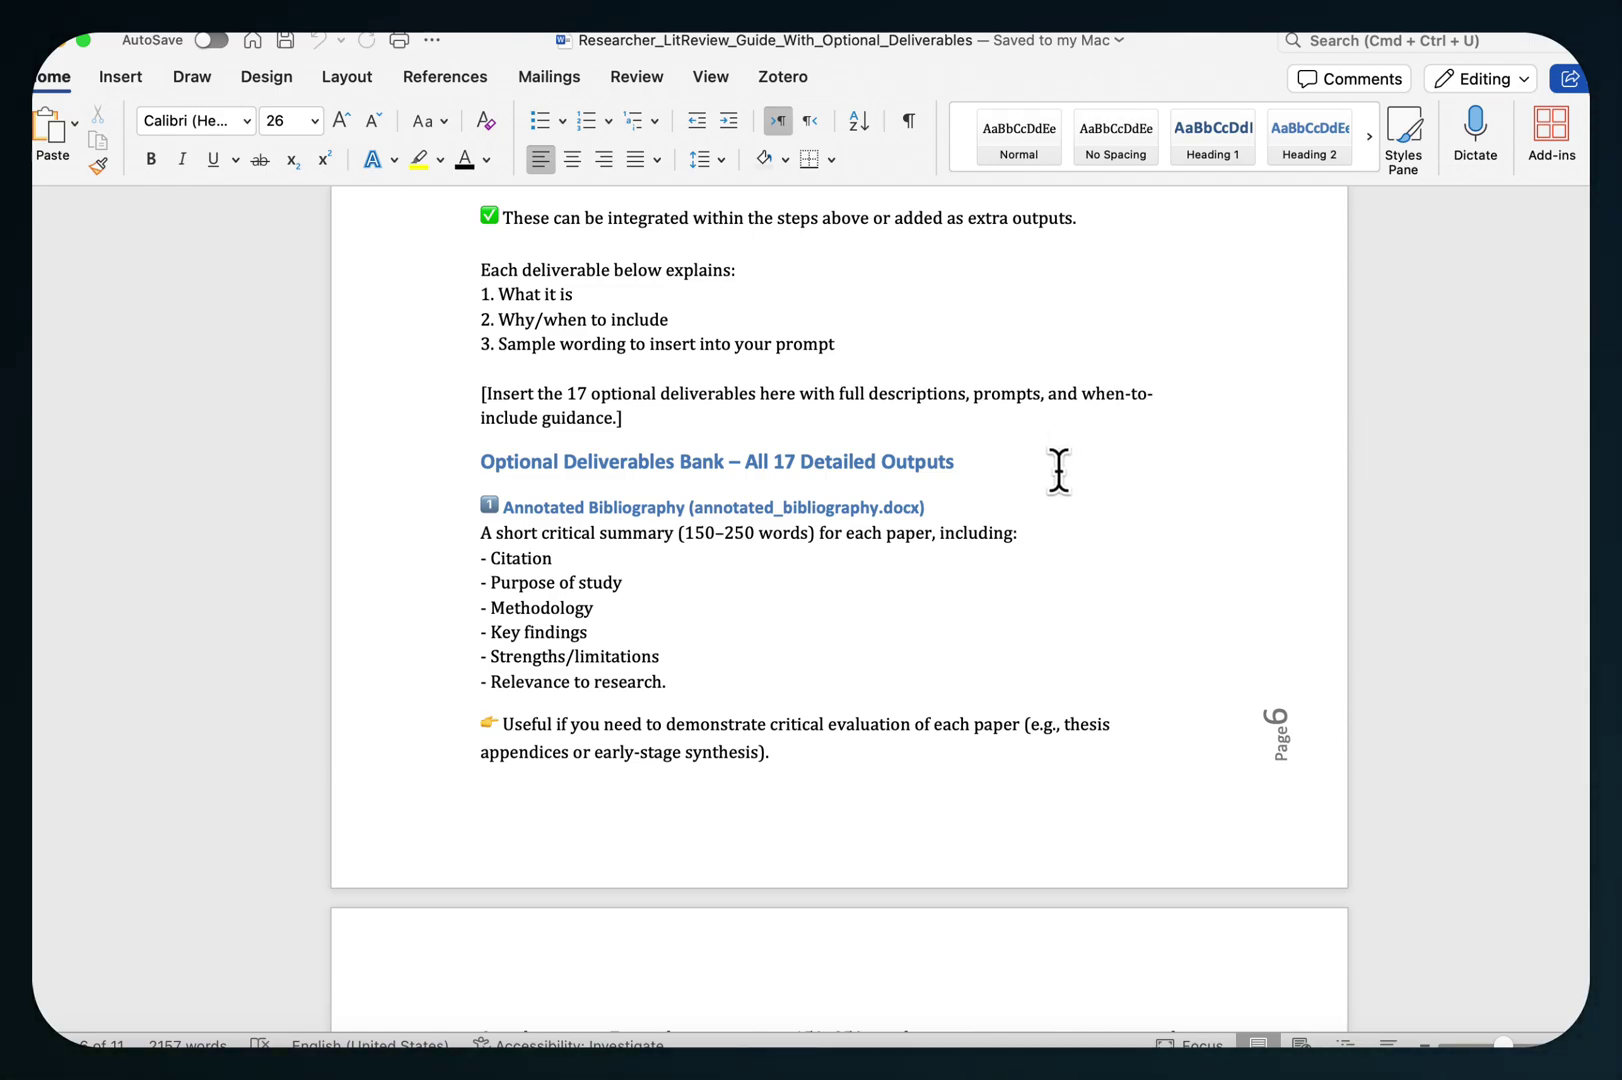
scroll(797, 537, down, 3)
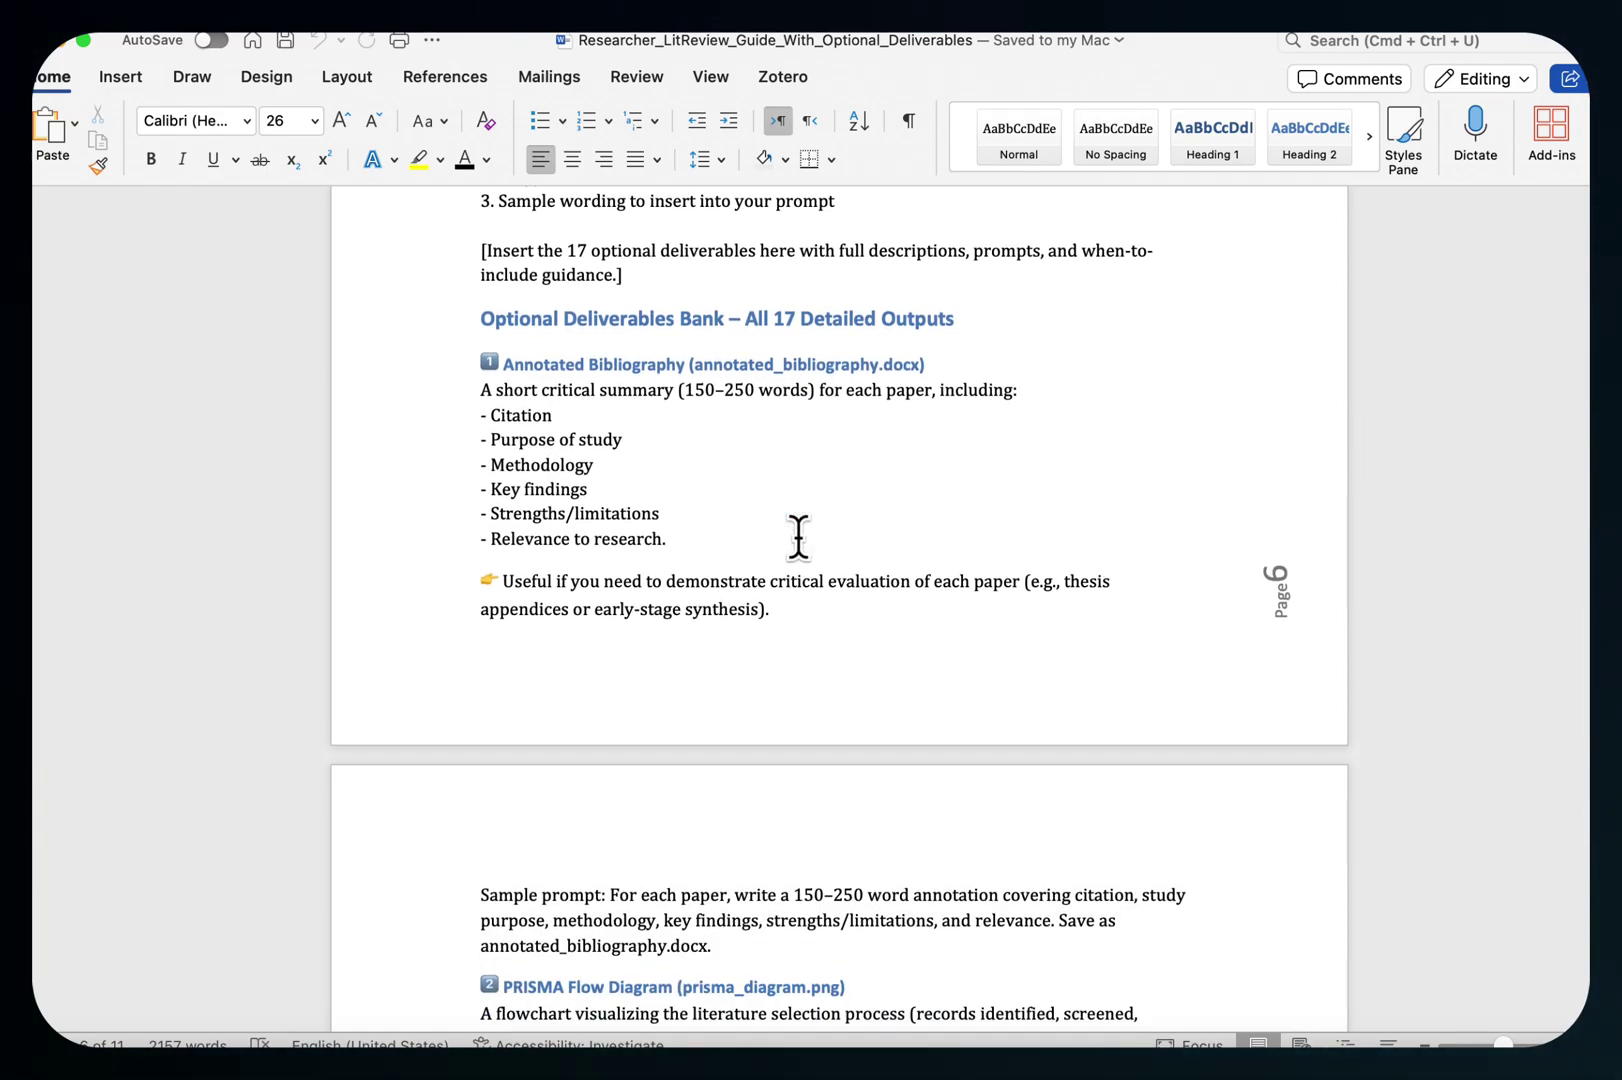
scroll(797, 536, up, 8)
scroll(682, 821, down, 3)
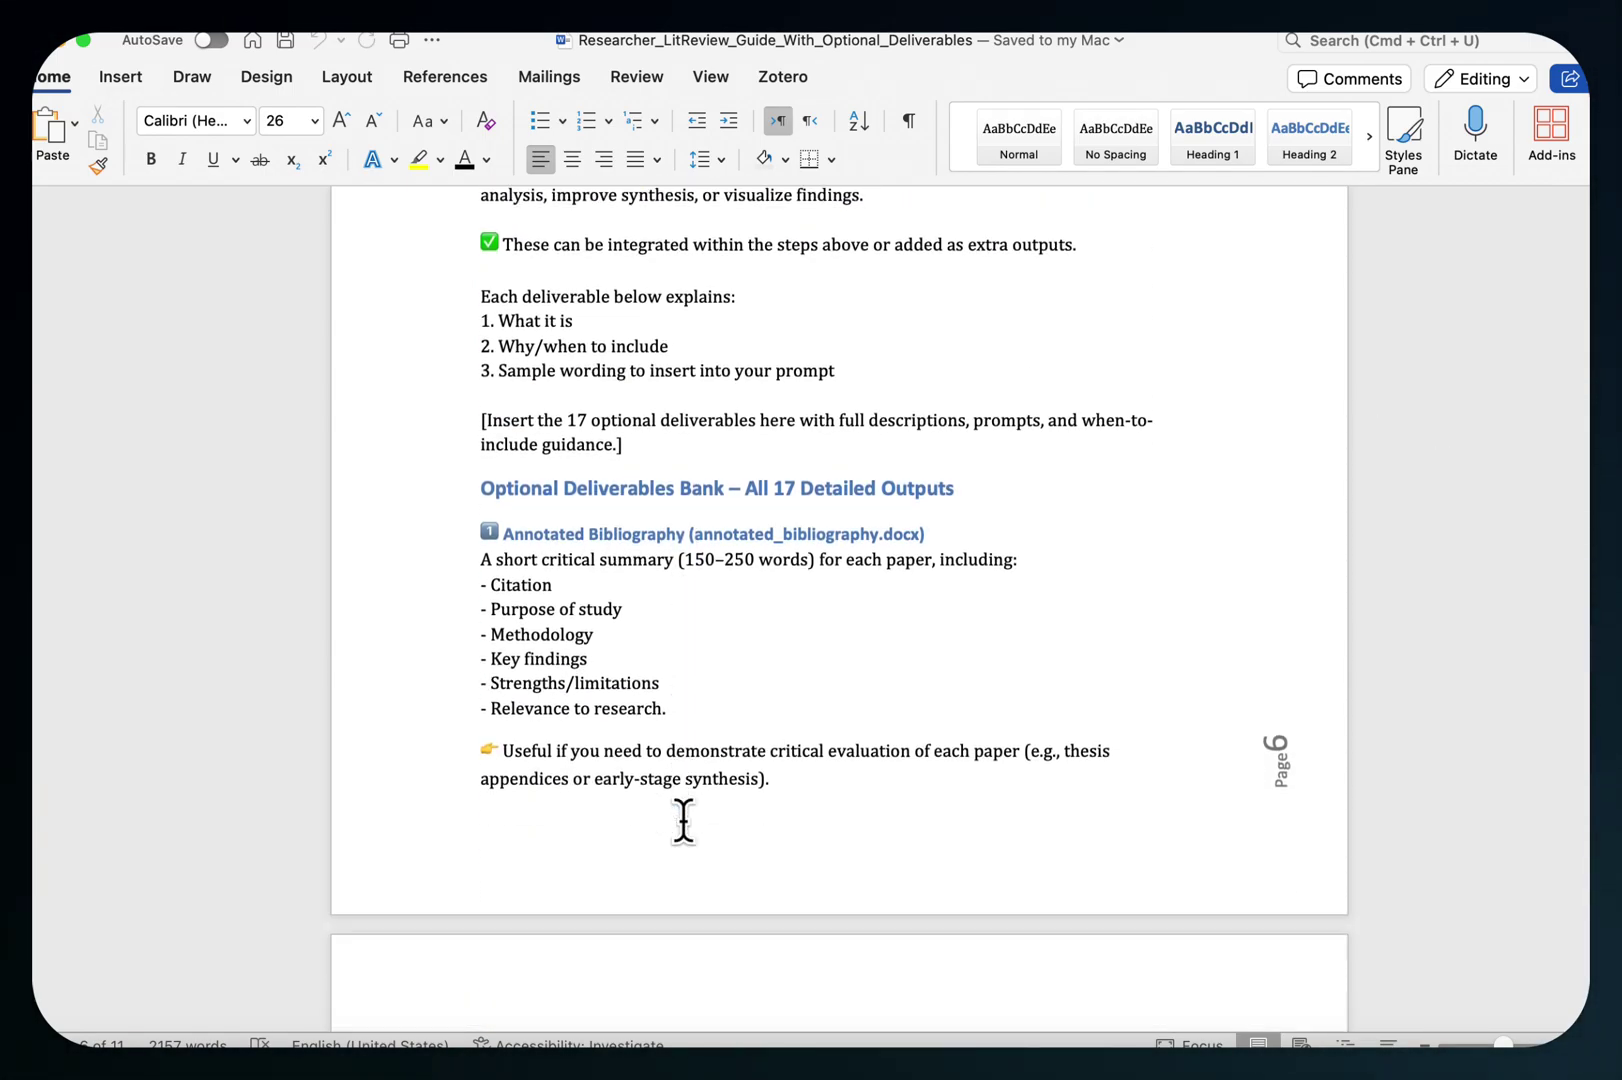
scroll(681, 821, down, 5)
scroll(723, 728, down, 2)
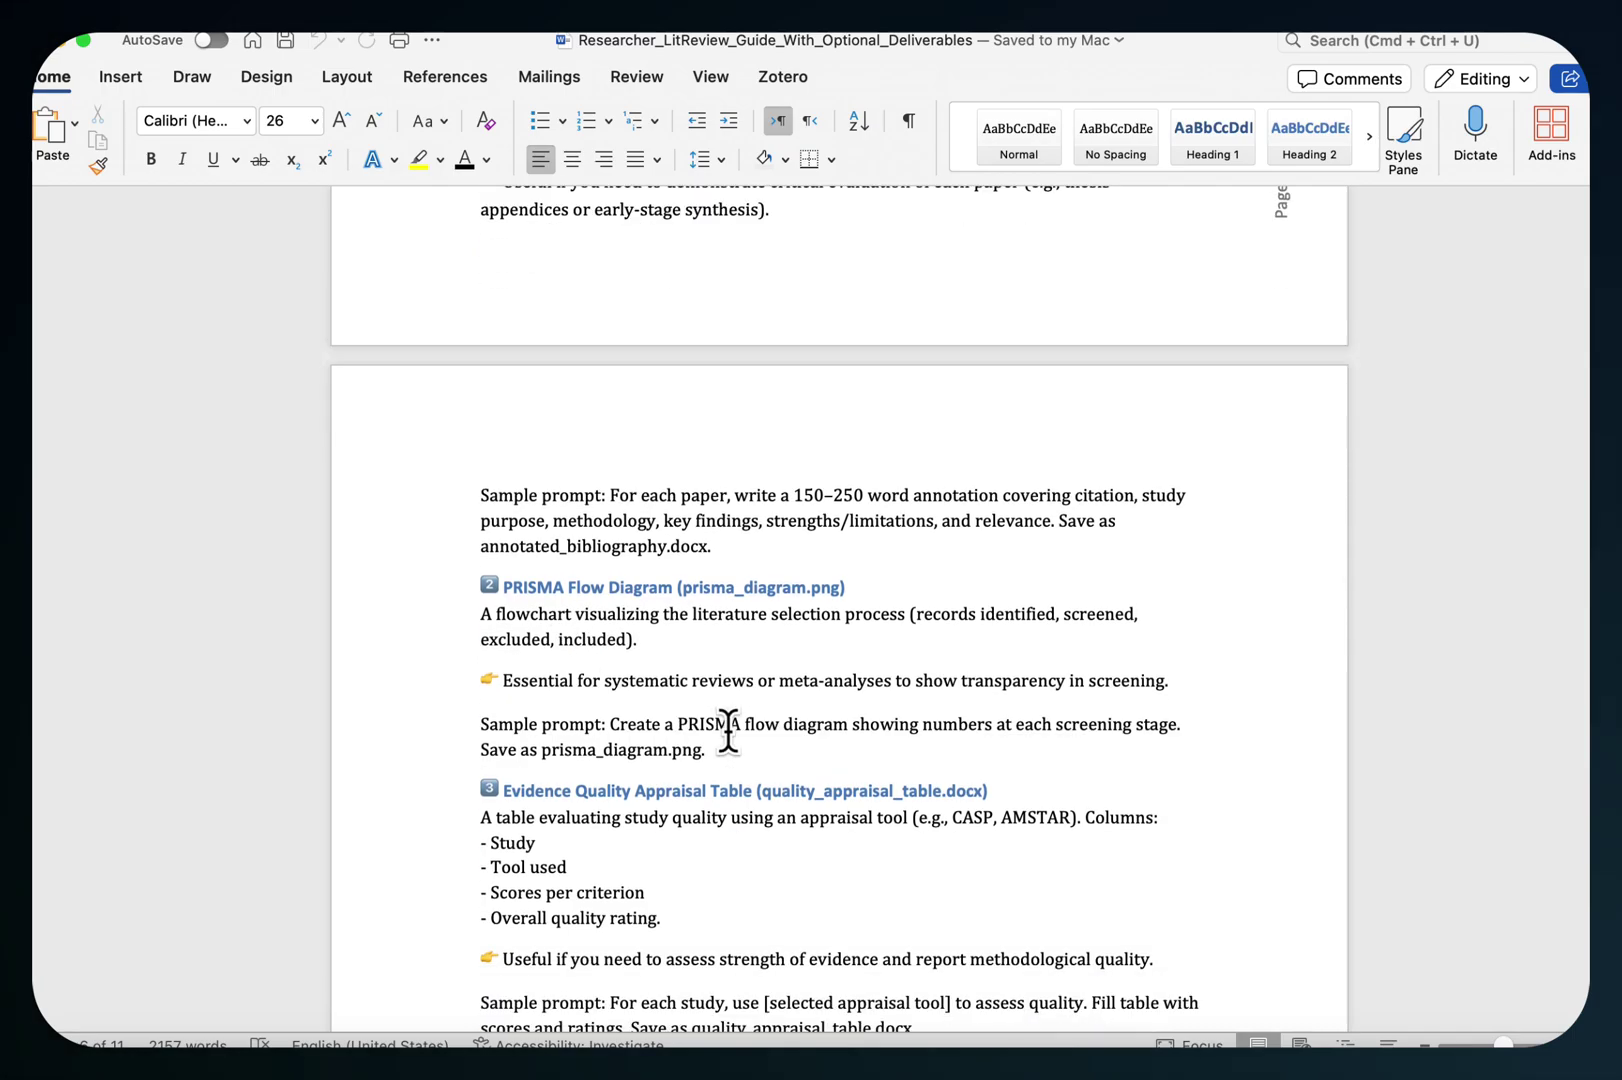
scroll(727, 730, down, 2)
scroll(727, 730, down, 5)
scroll(723, 729, down, 2)
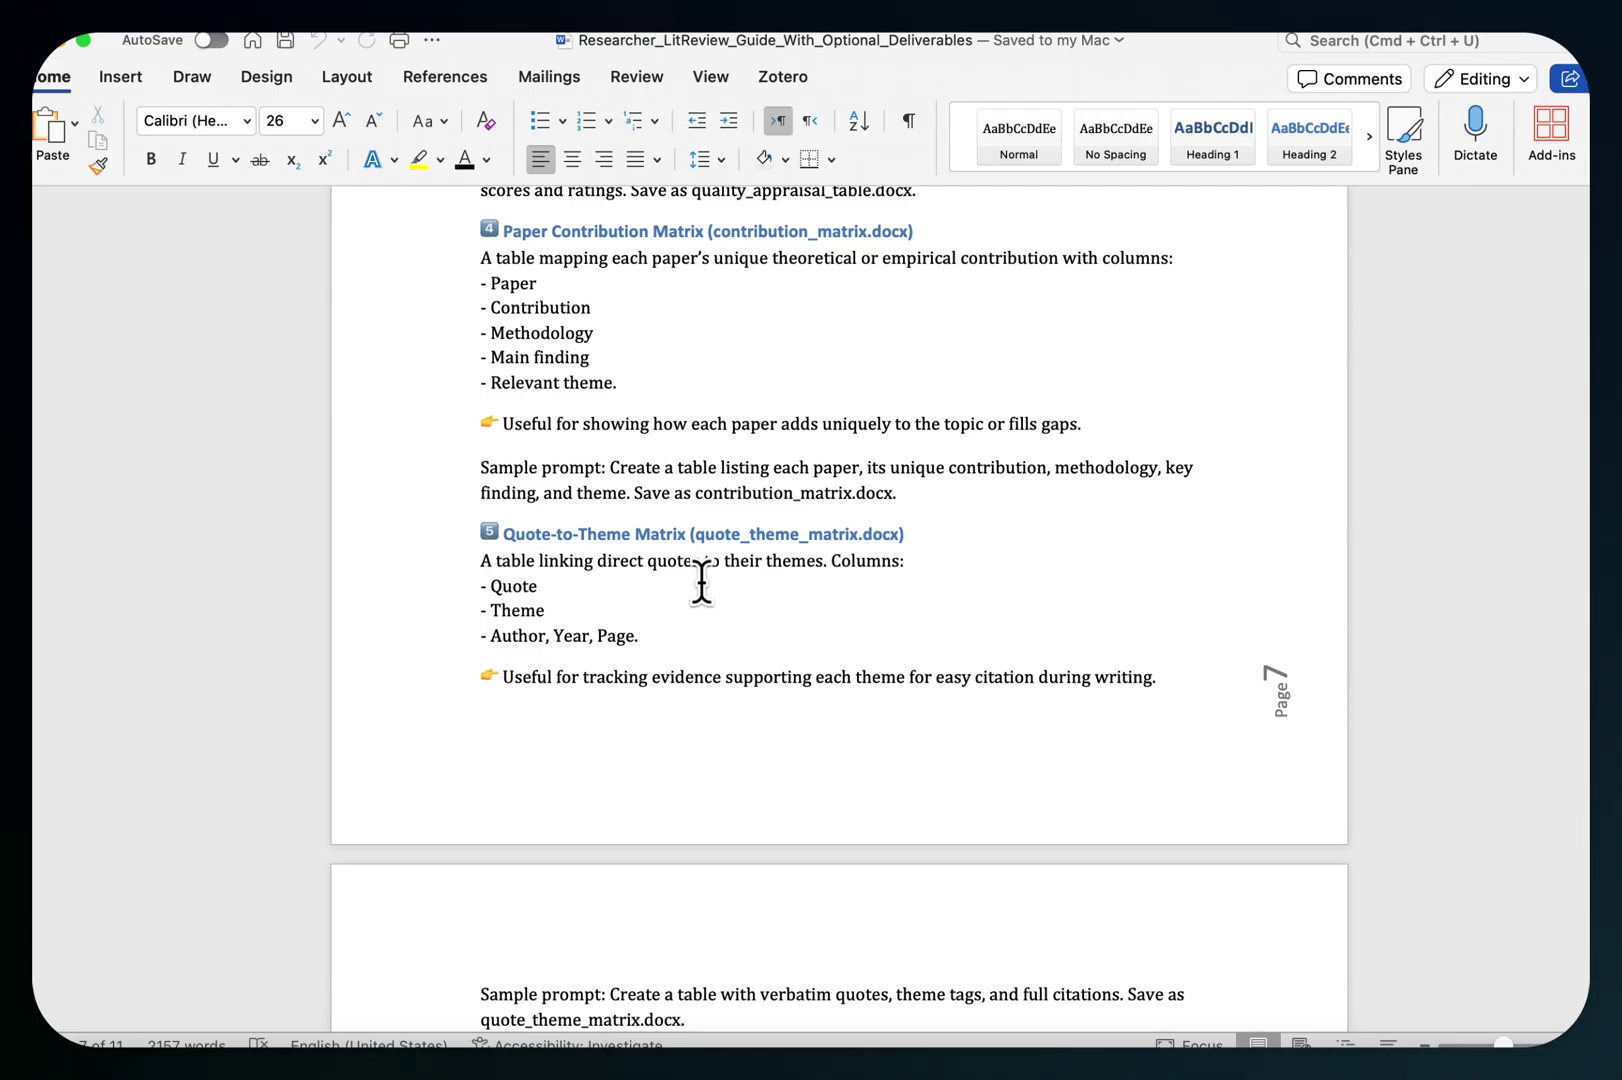
Step: Submit the pasted prompt in Manus to start the literature review task
click(59, 39)
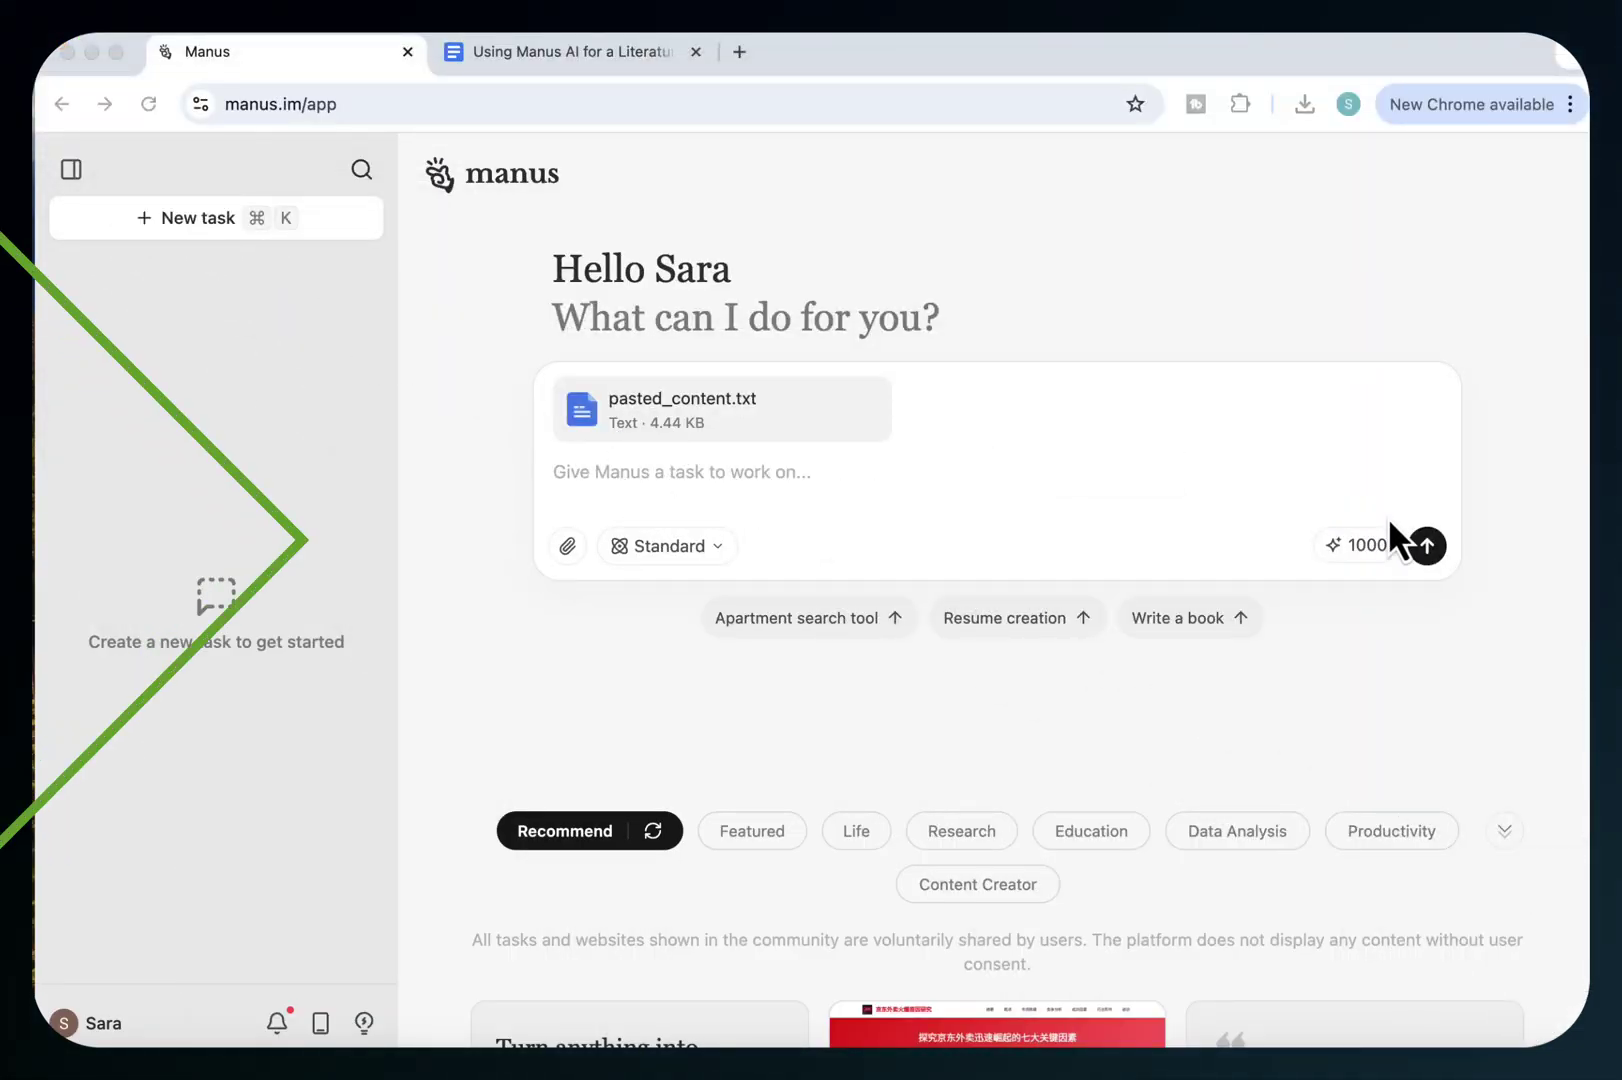
click(1427, 545)
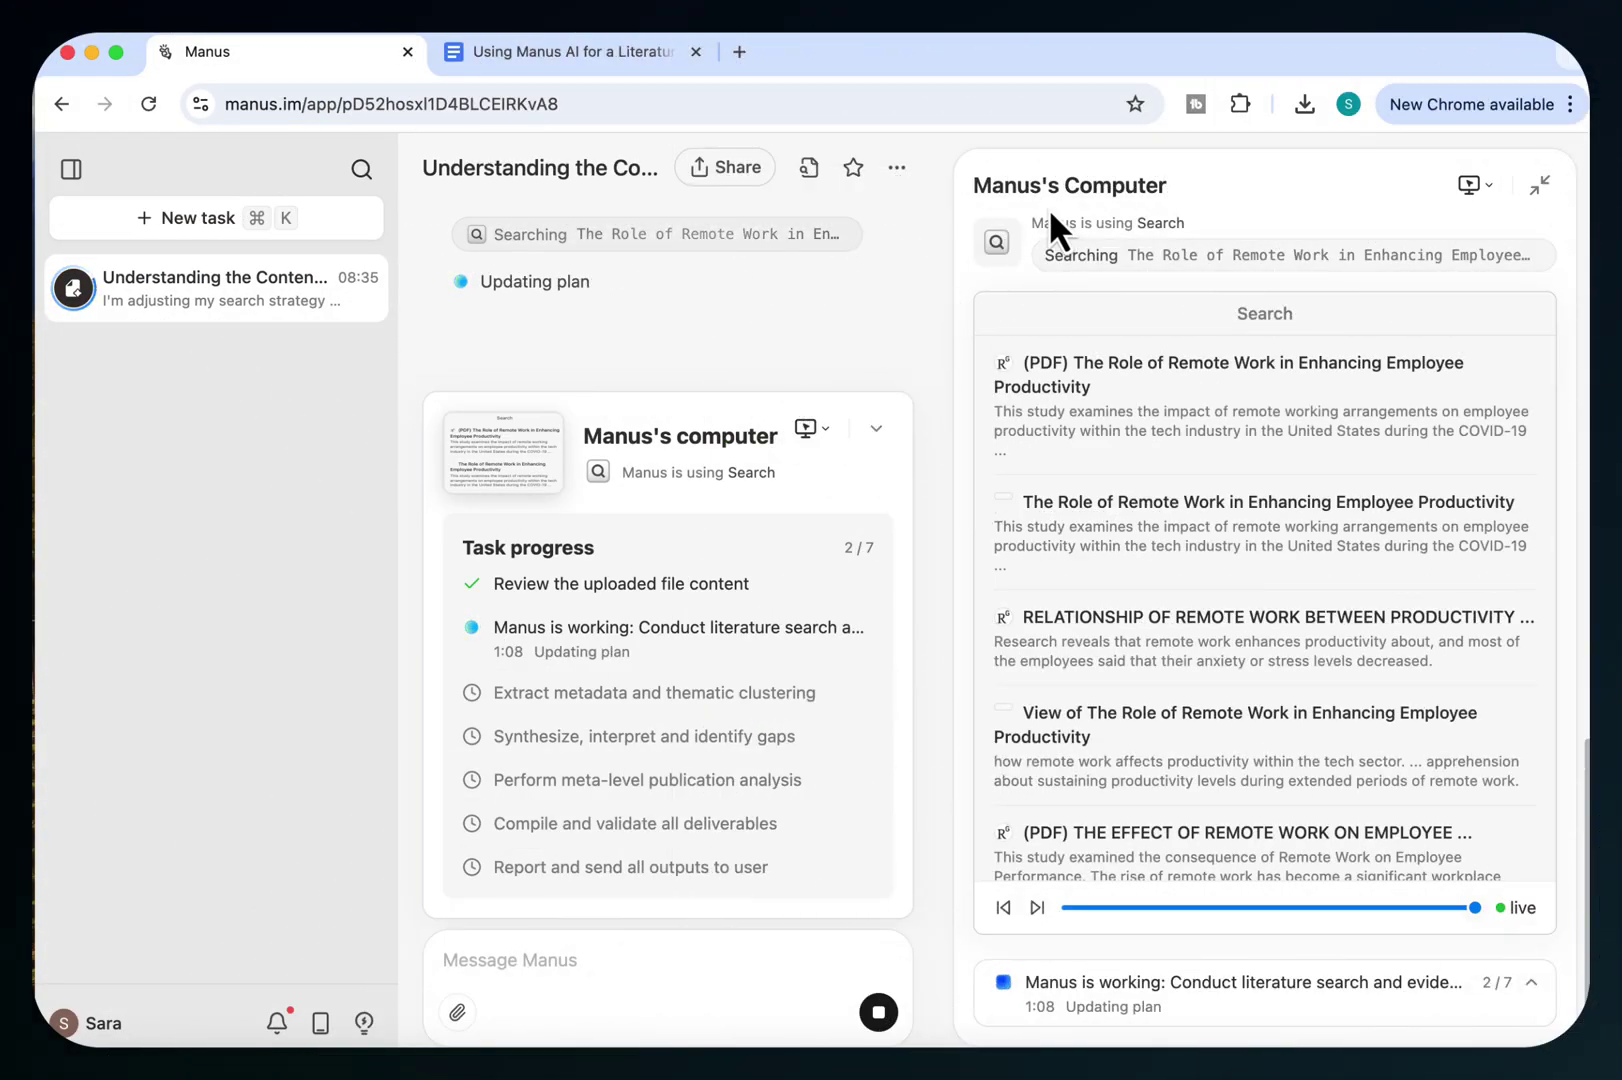
scroll(1221, 563, down, 2)
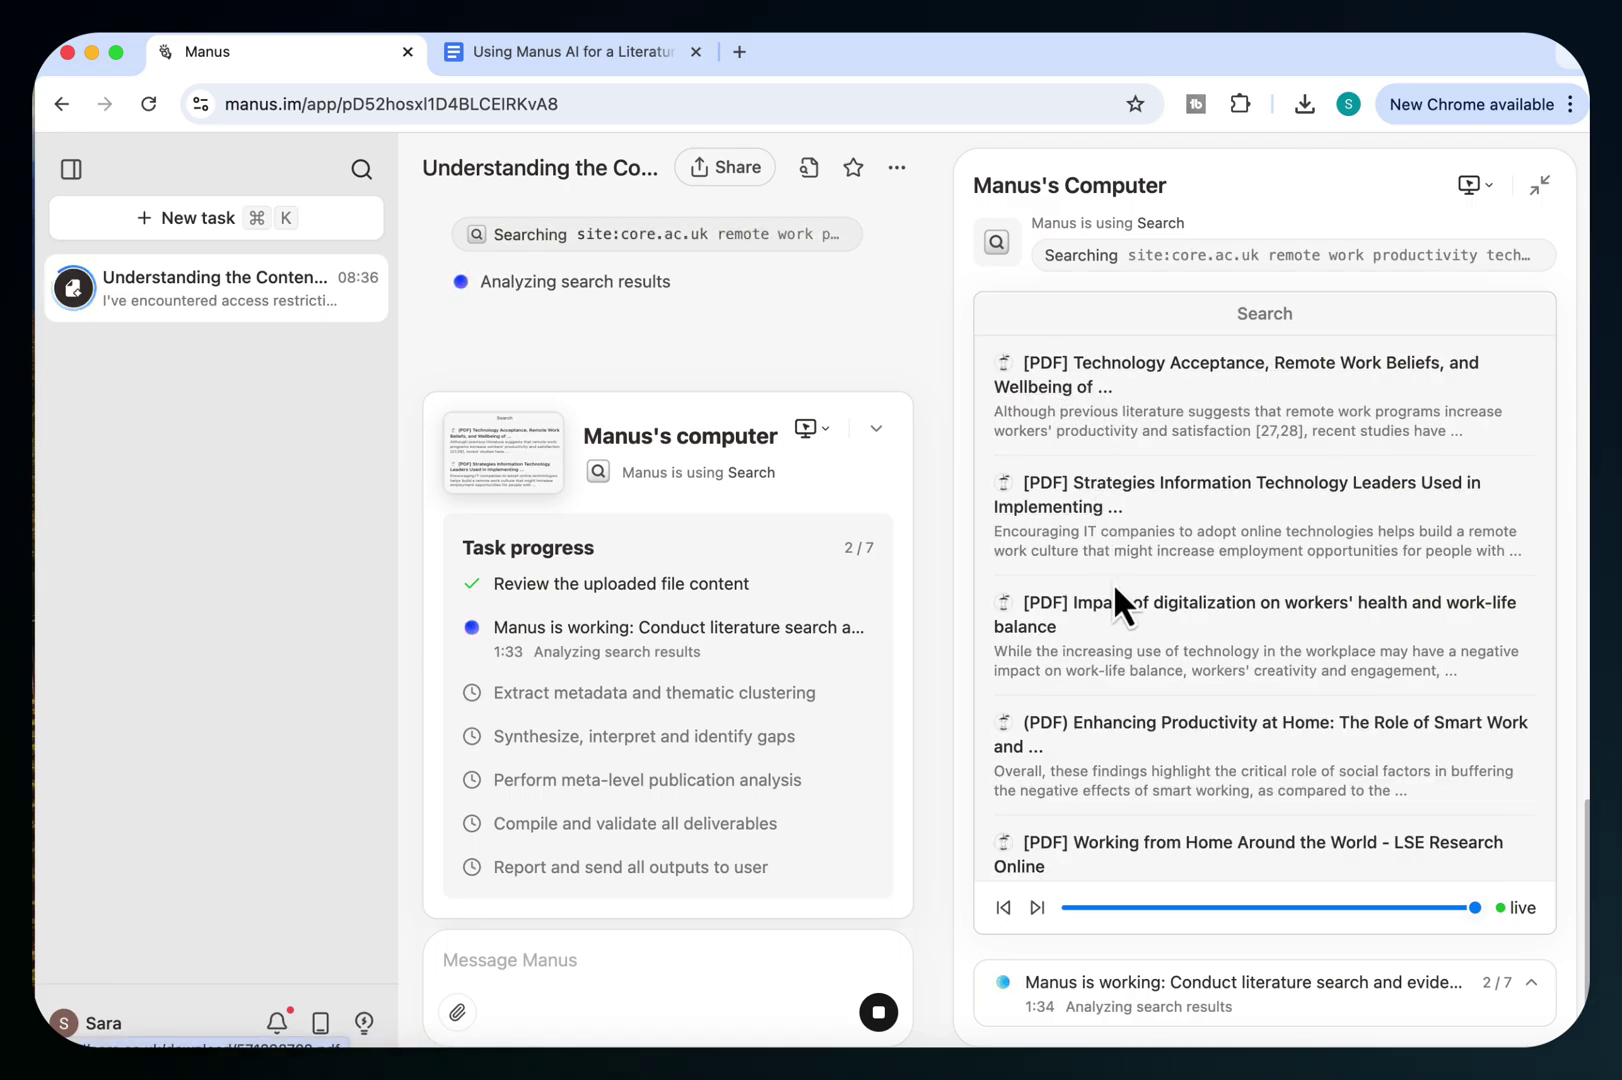
scroll(1109, 659, down, 5)
scroll(1112, 721, down, 2)
scroll(1090, 633, up, 1)
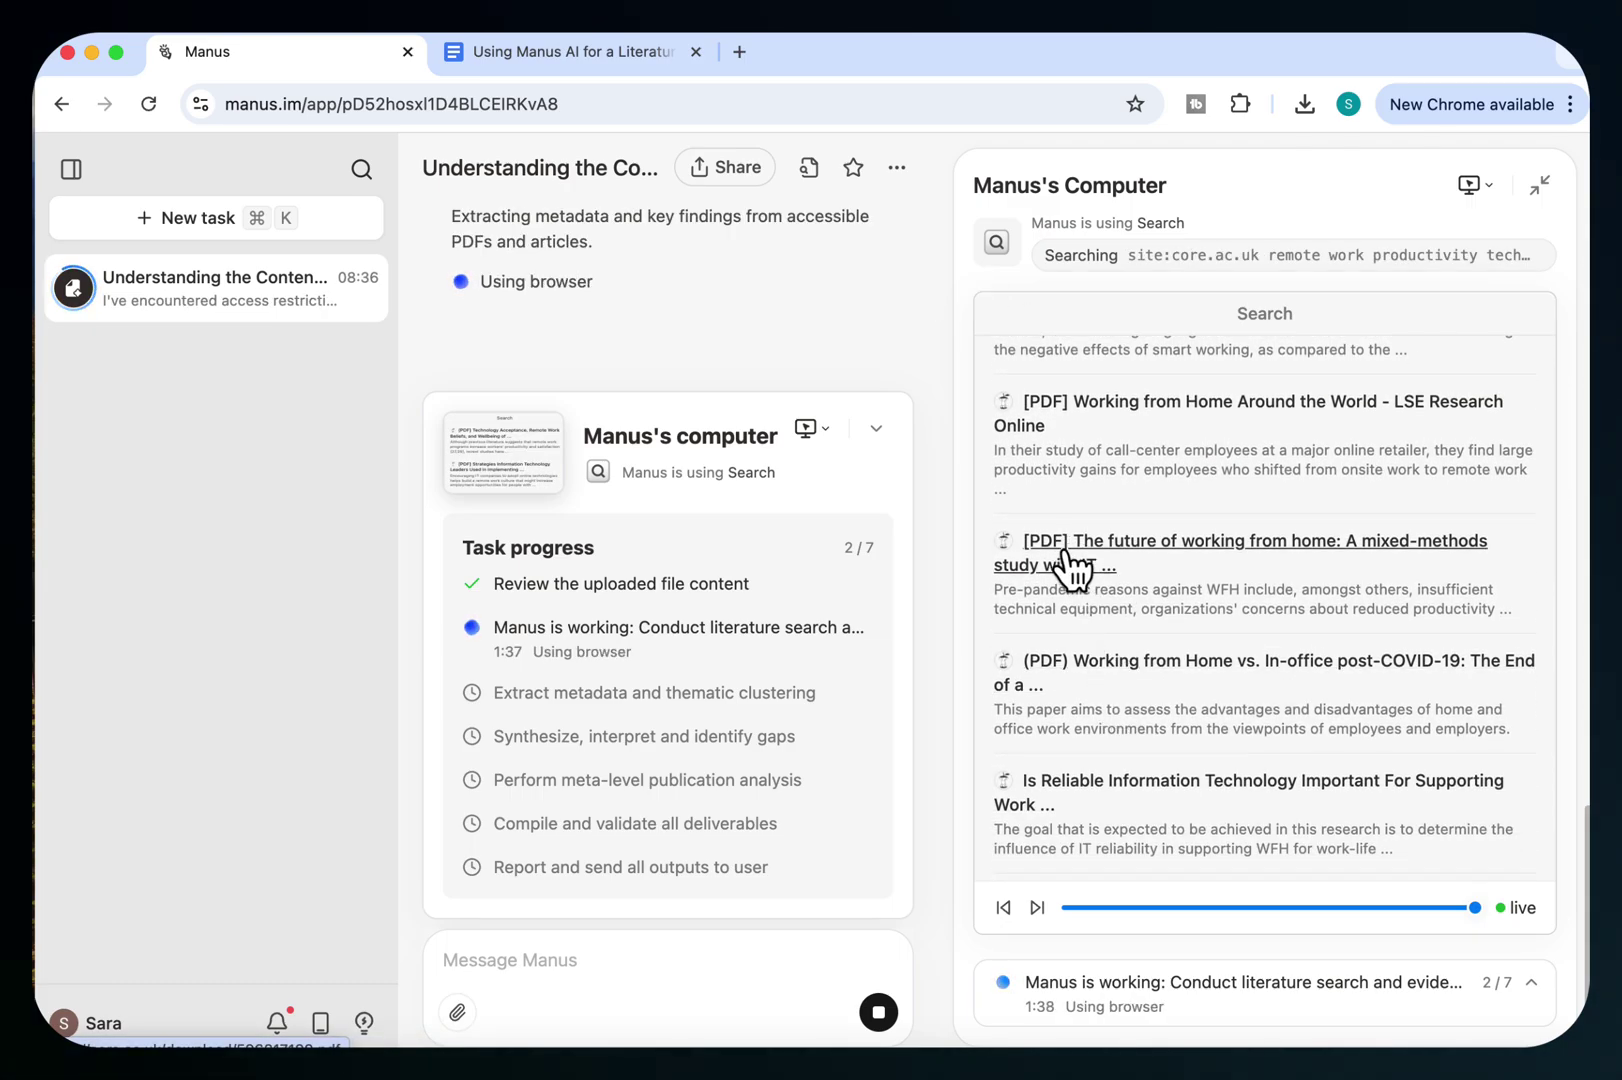
Step: Open the LSE 'Working from Home Around the World' paper from the search results in a new tab
right_click(1098, 405)
click(1130, 418)
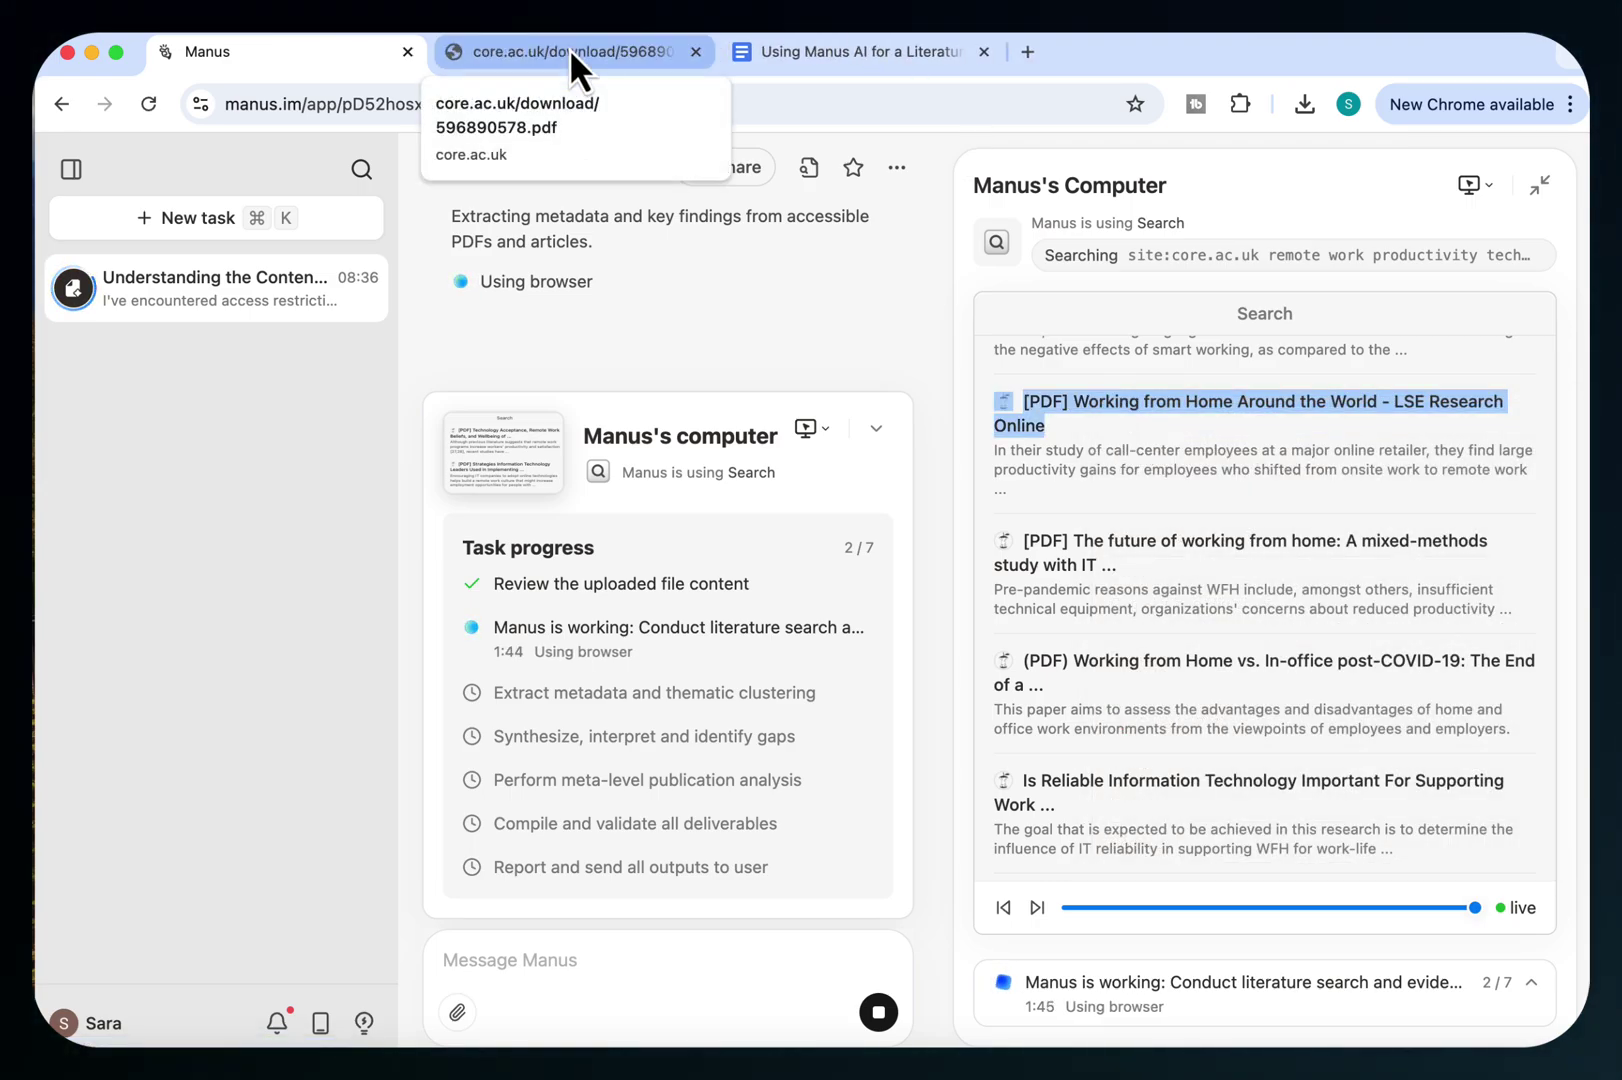
click(569, 48)
scroll(752, 468, down, 3)
scroll(752, 468, down, 10)
scroll(752, 468, down, 5)
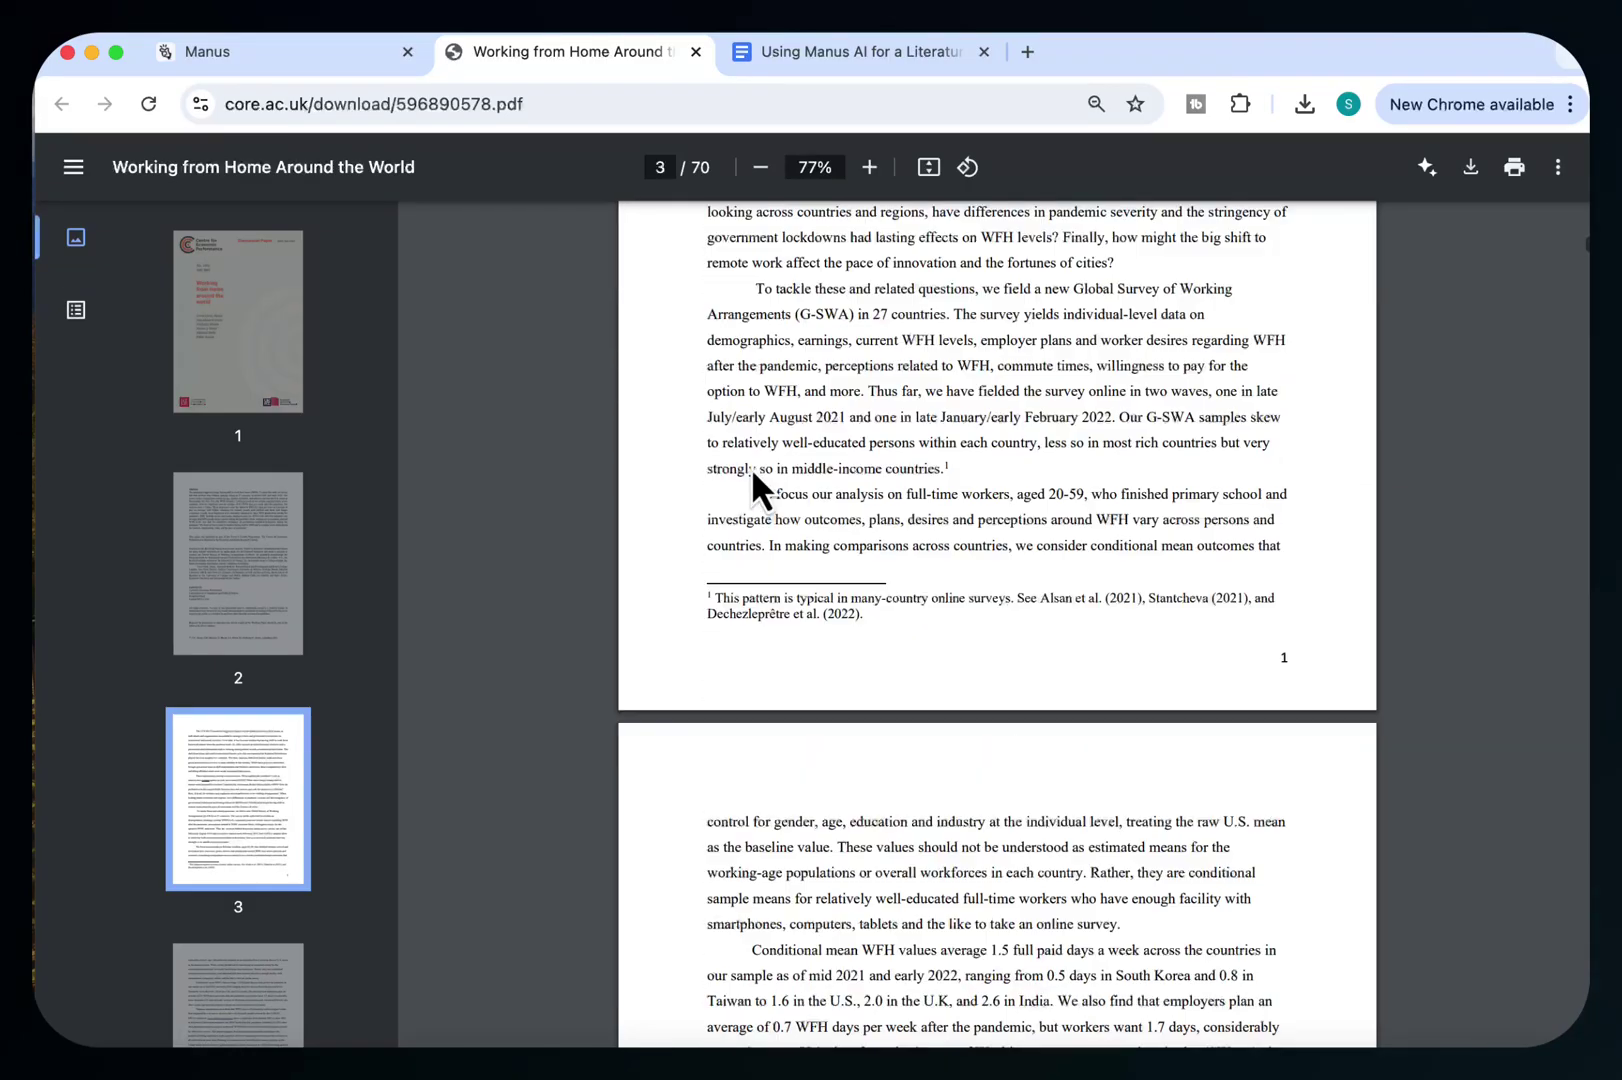
scroll(752, 468, down, 2)
scroll(752, 468, down, 6)
scroll(751, 467, down, 4)
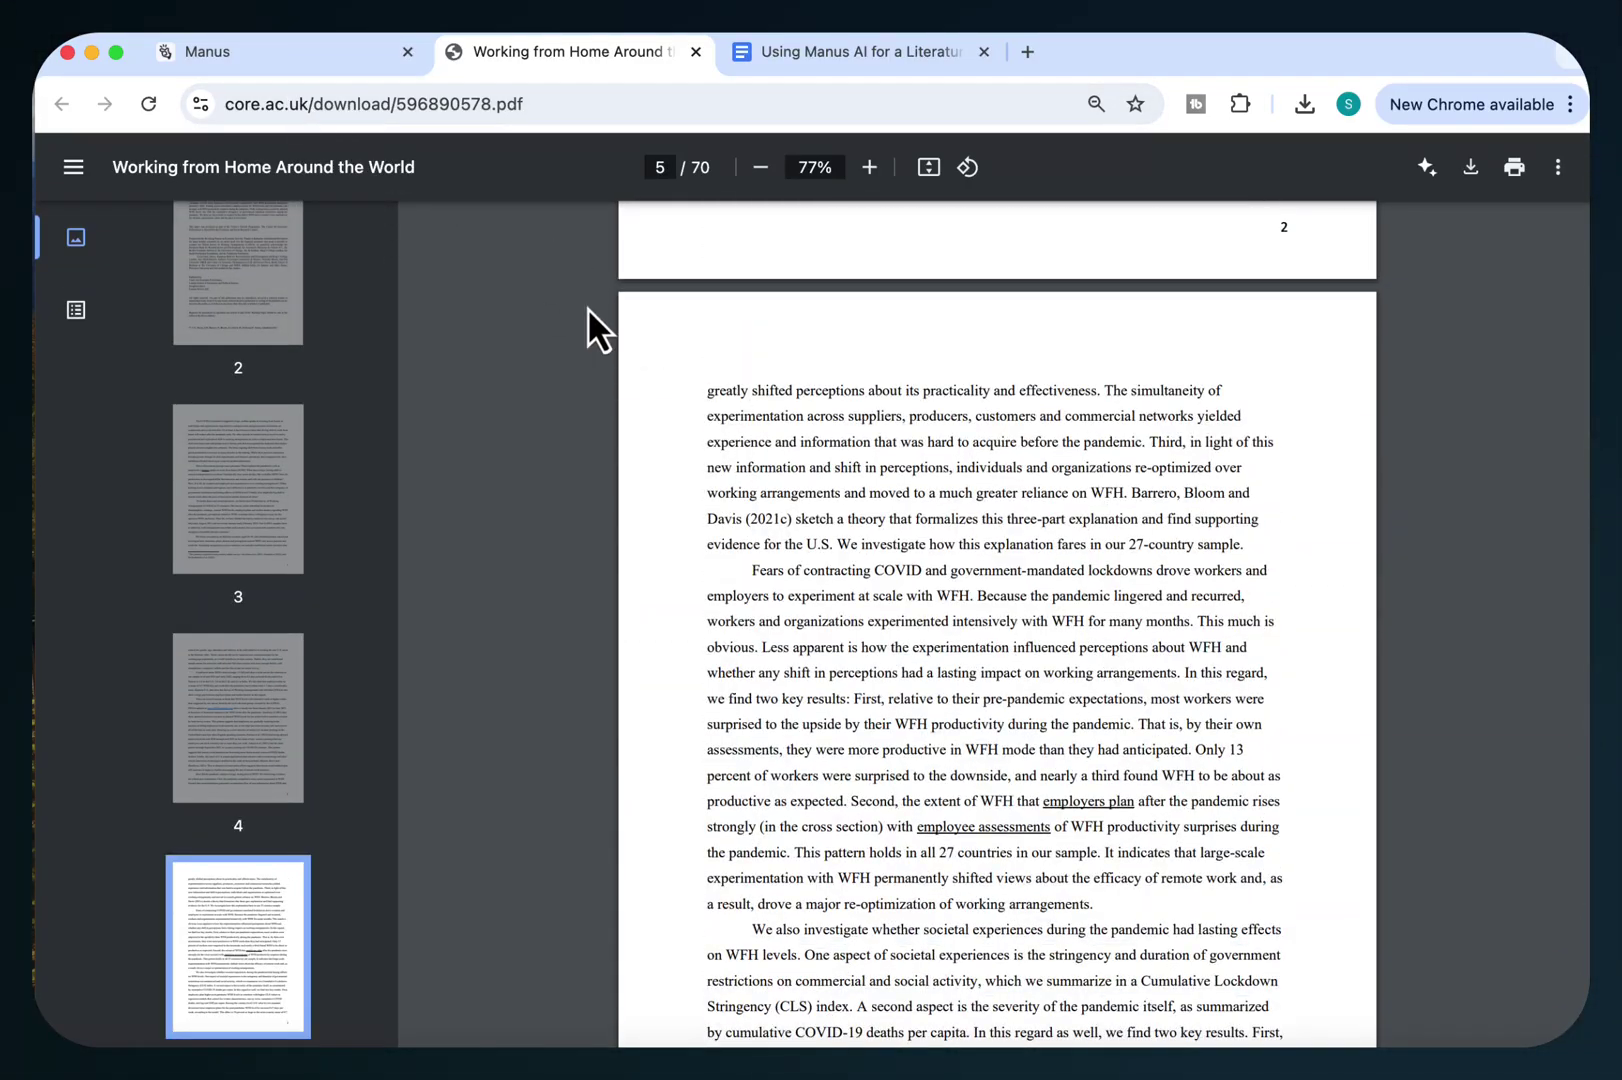
scroll(589, 310, up, 2)
scroll(589, 310, up, 15)
scroll(590, 310, up, 8)
scroll(590, 310, up, 1)
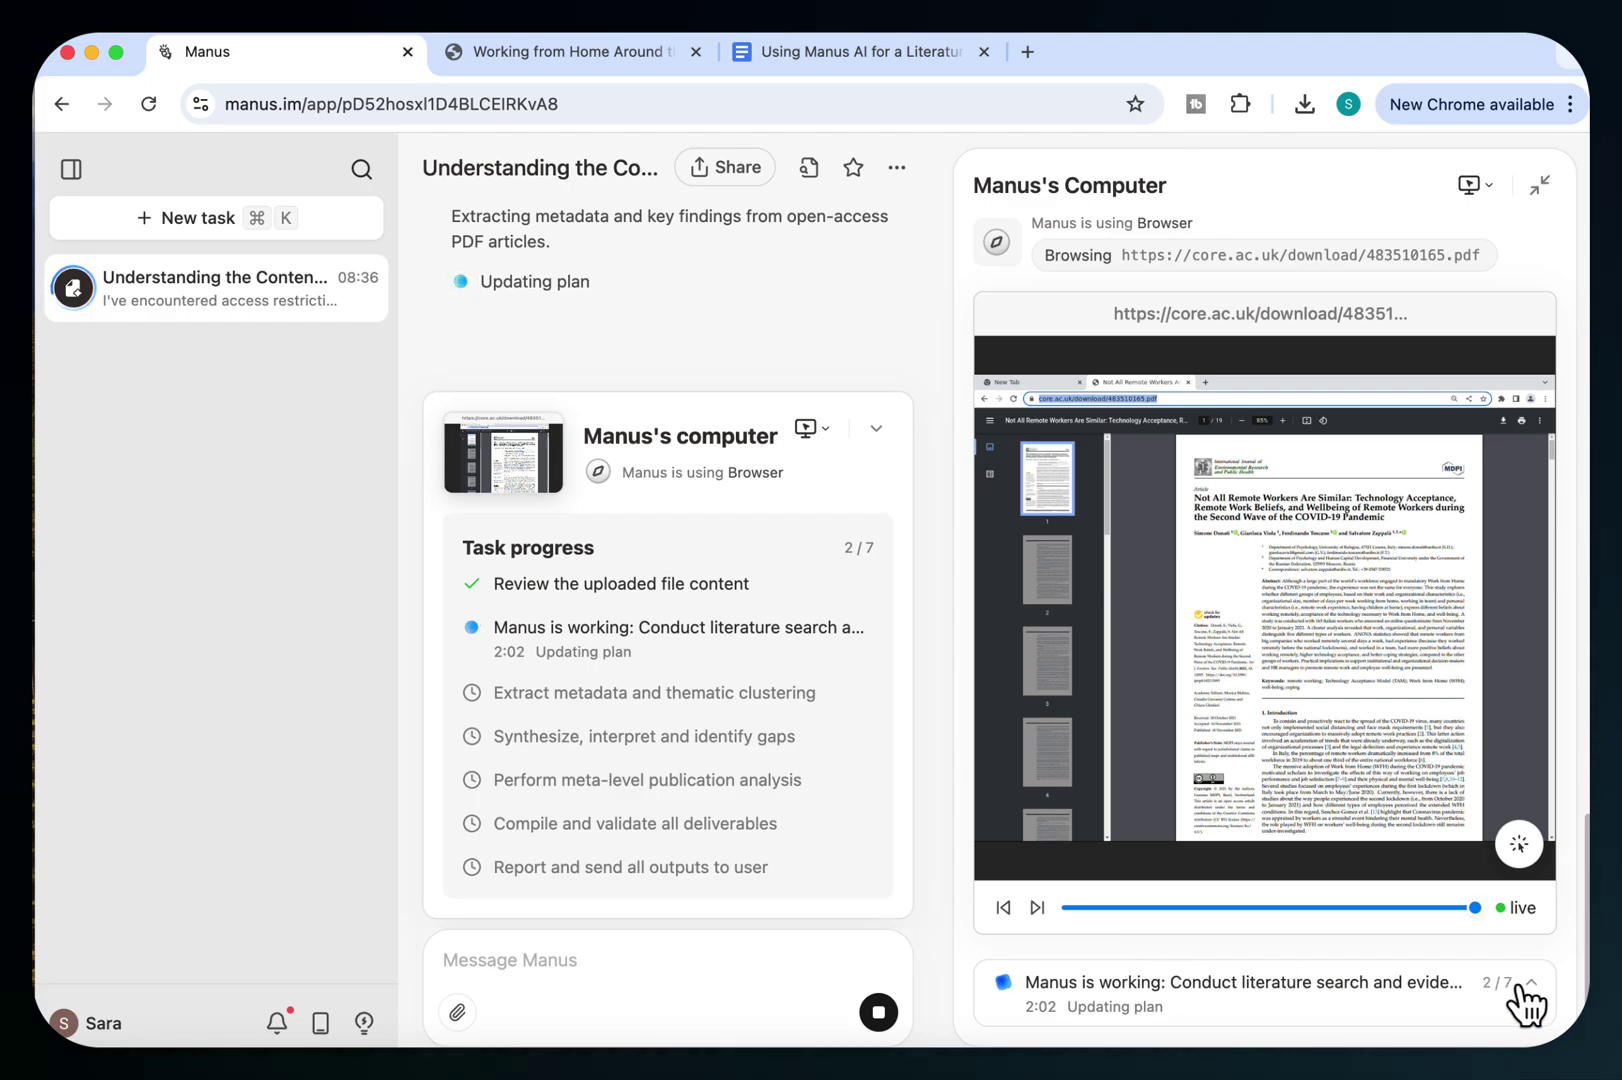
Step: Expand the task progress to follow metadata extraction and the review draft being written
click(1537, 999)
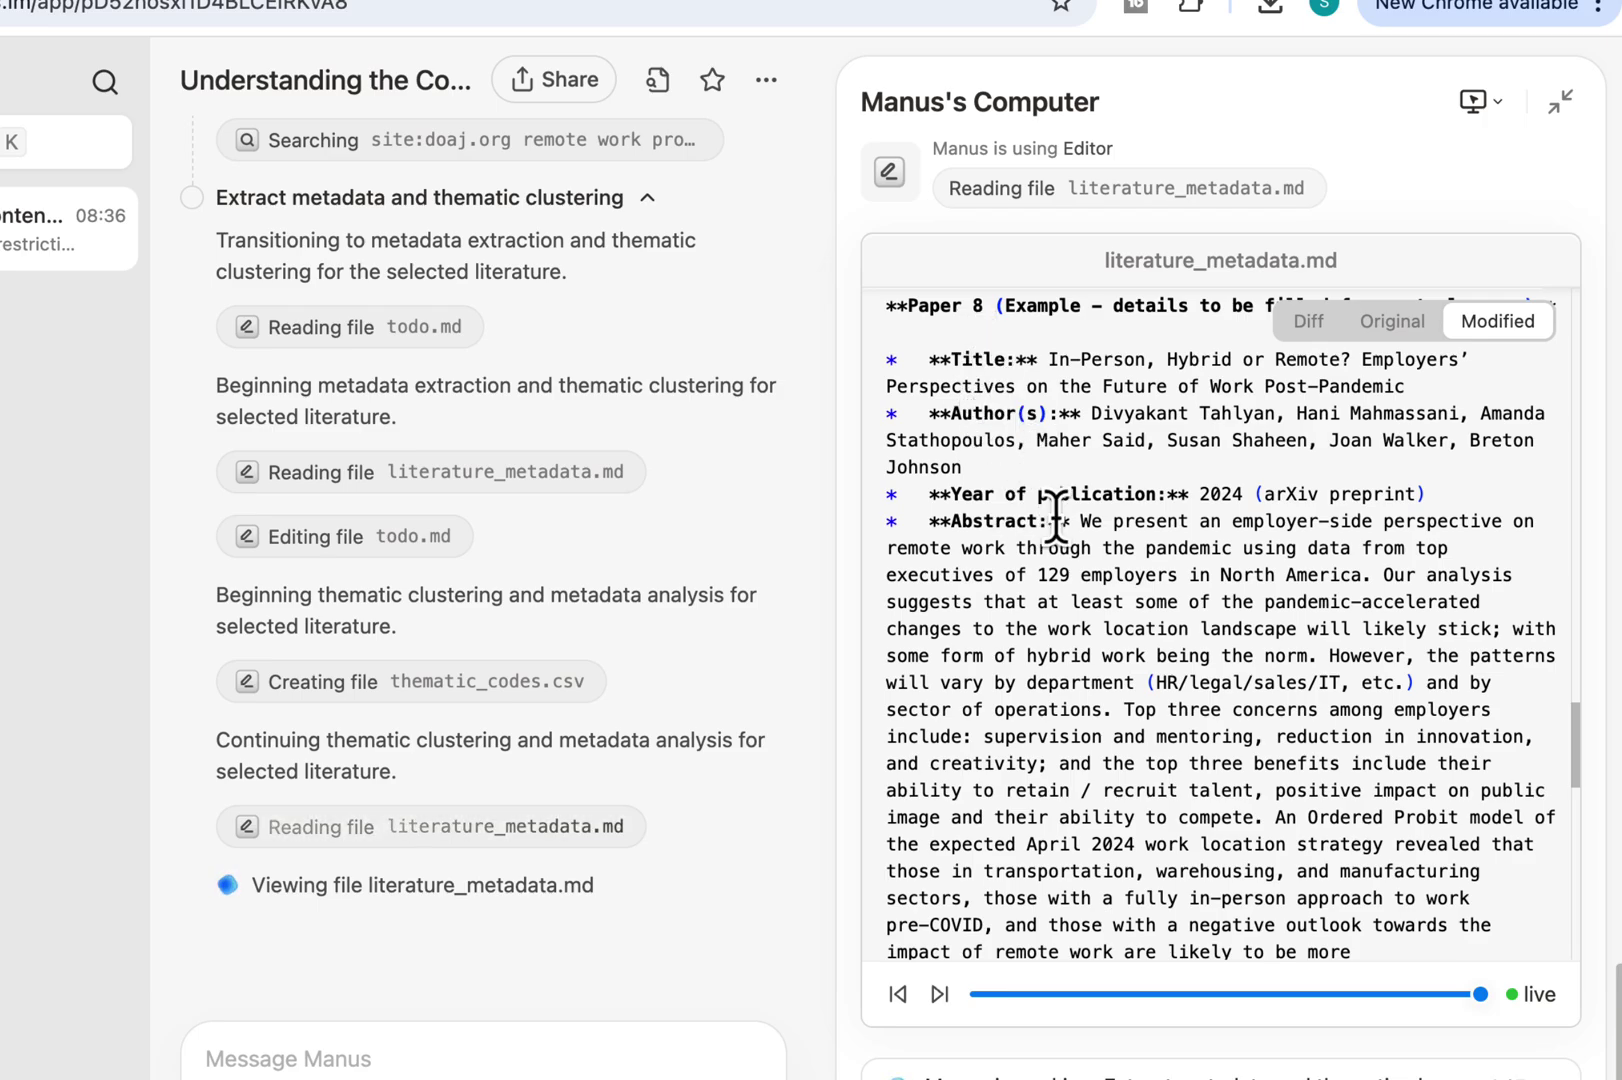
scroll(1078, 593, down, 3)
scroll(1084, 593, down, 3)
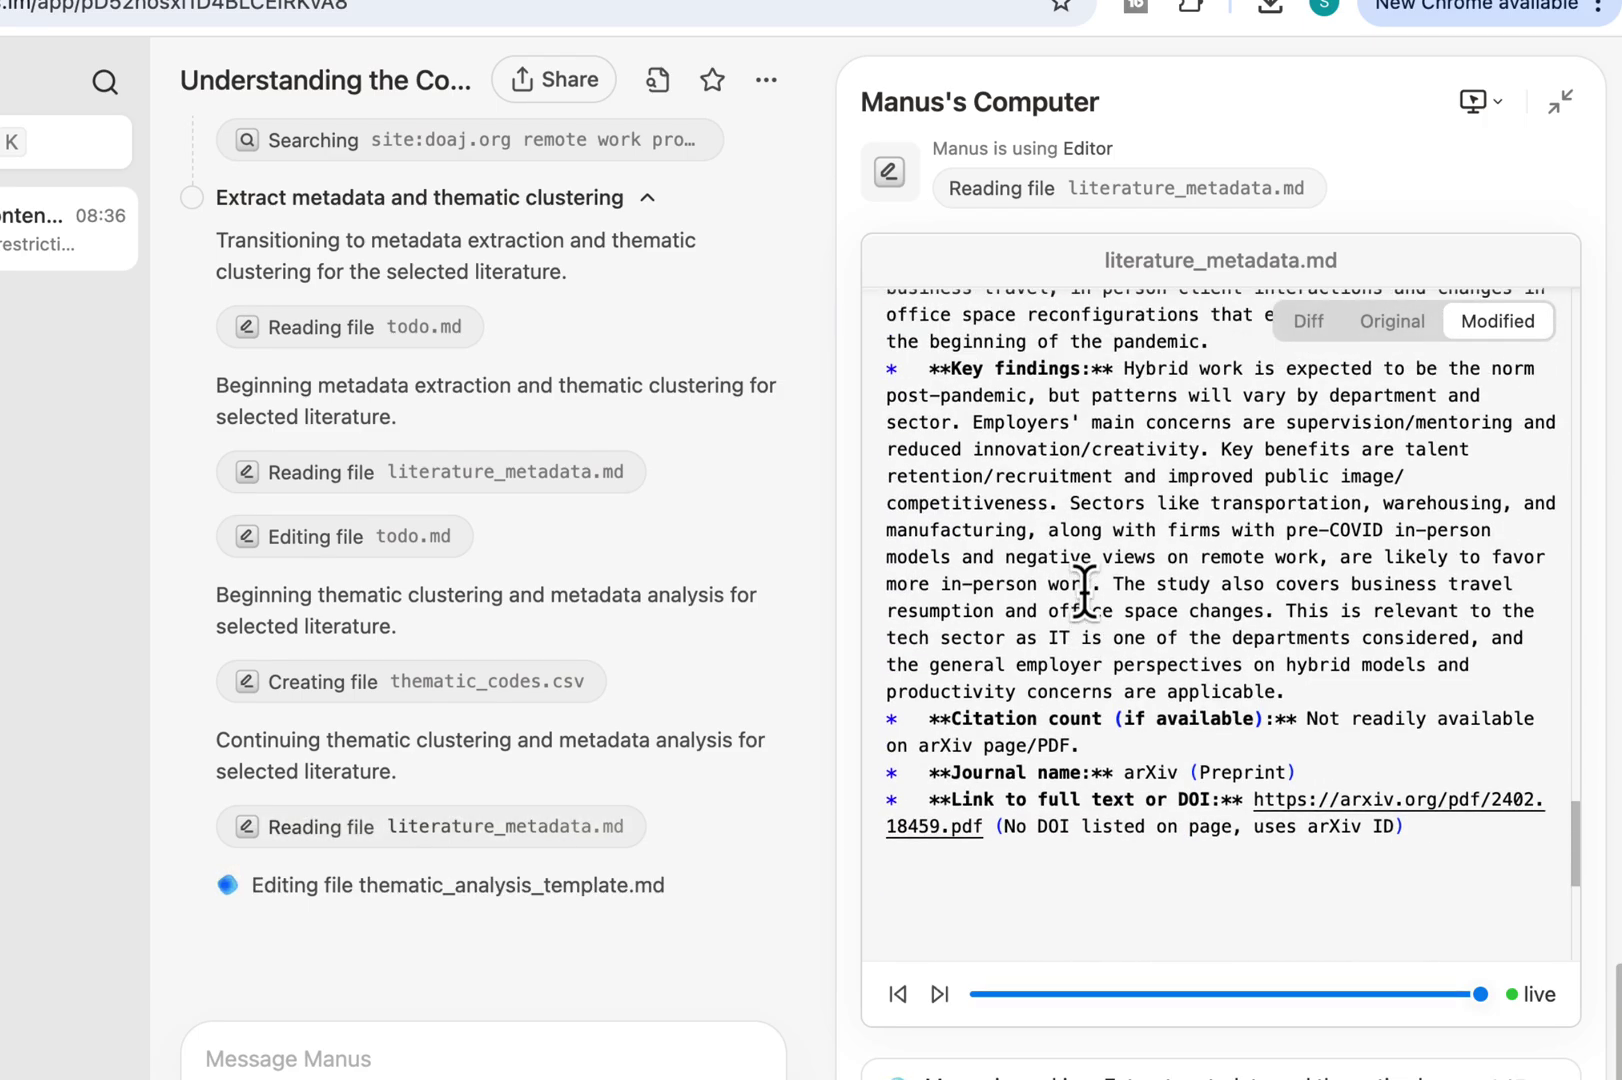
scroll(1086, 690, down, 1)
scroll(1085, 694, down, 3)
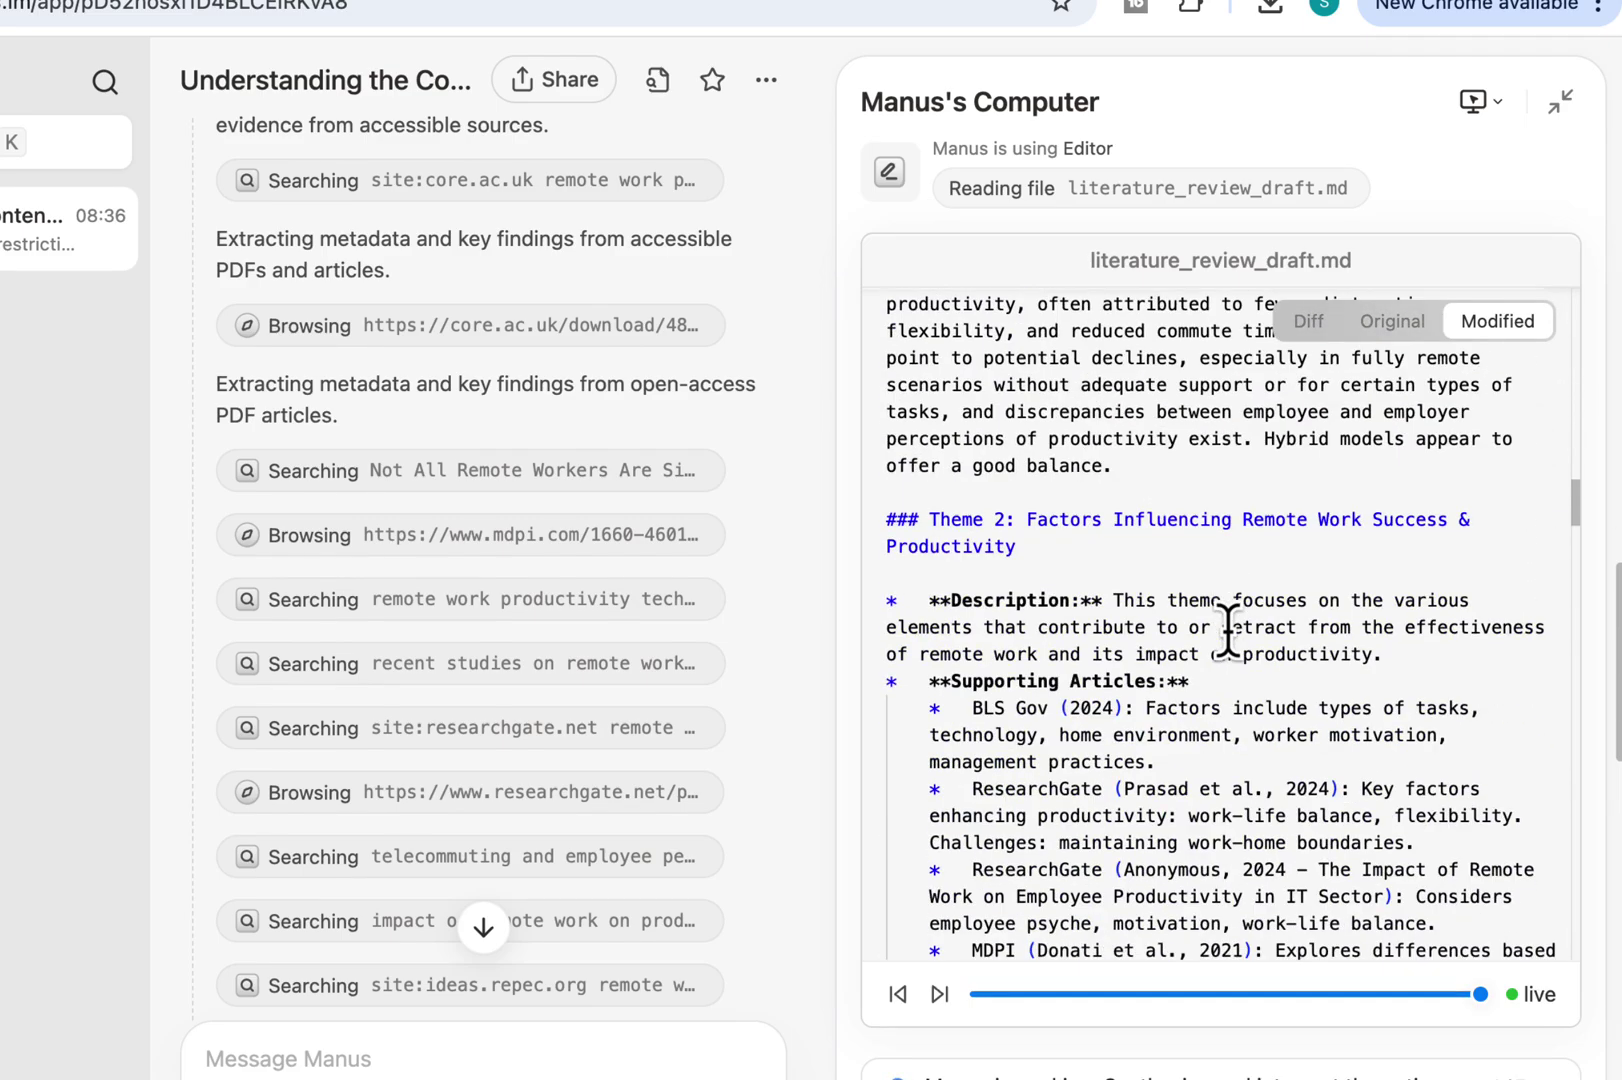
scroll(1226, 628, up, 3)
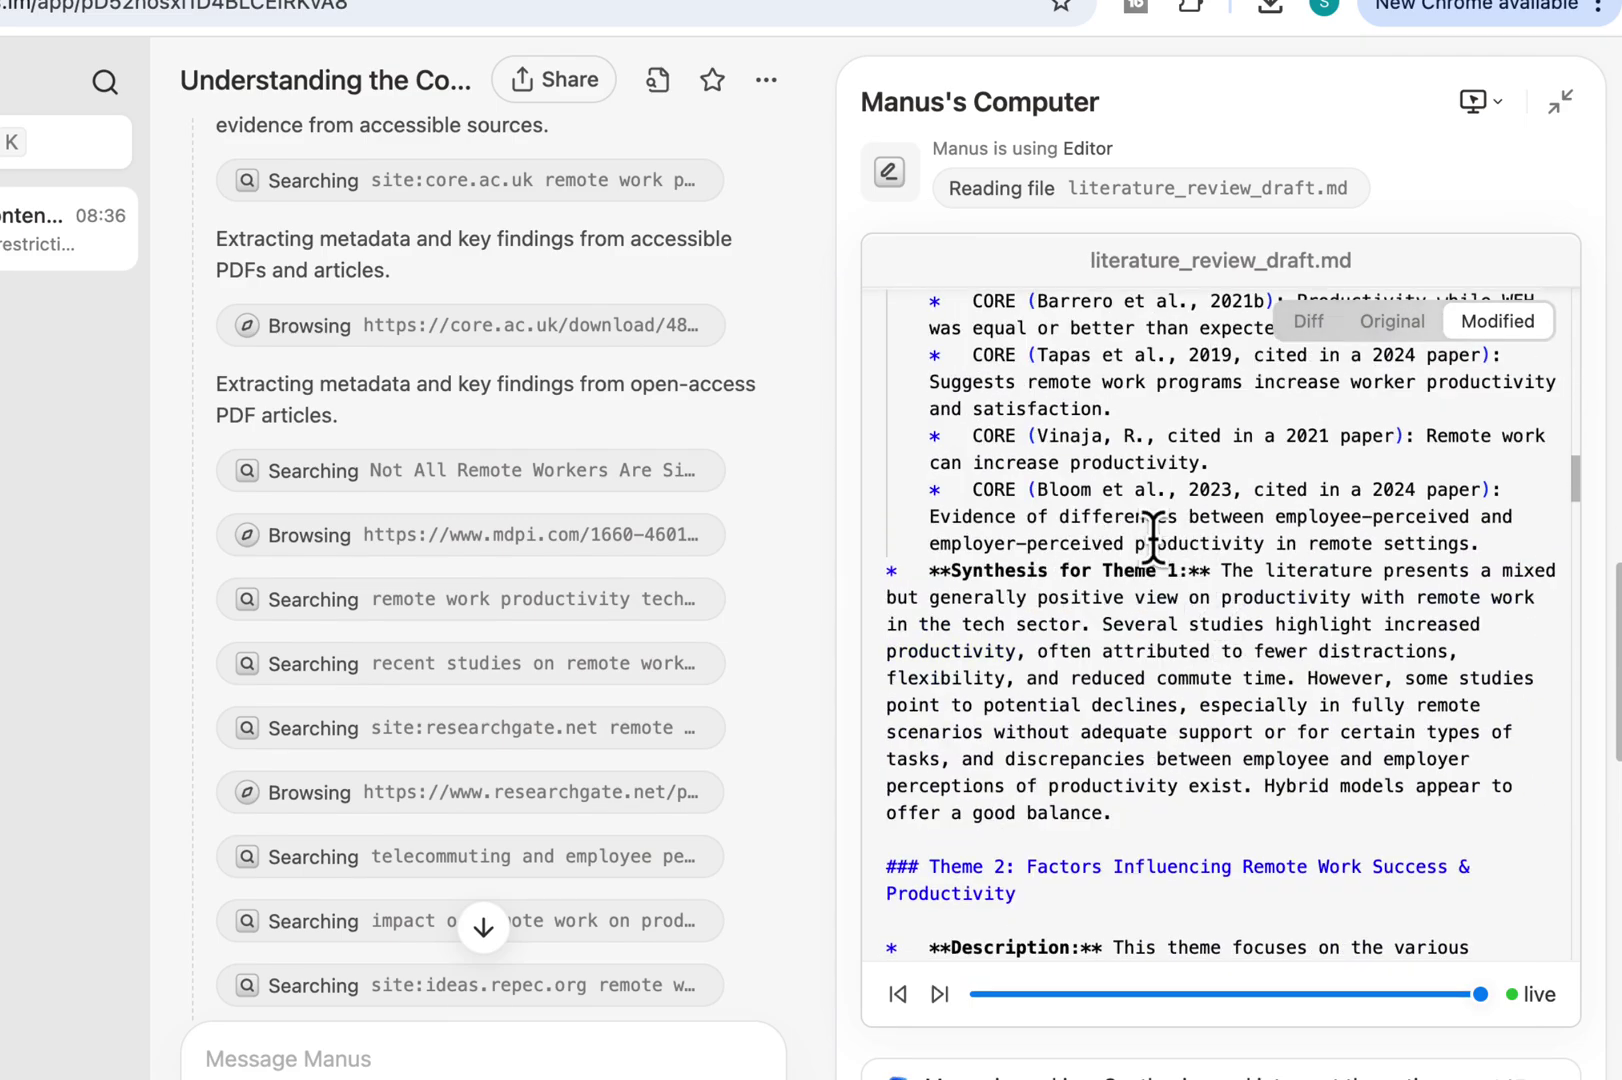
scroll(1217, 675, down, 1)
scroll(1149, 757, down, 1)
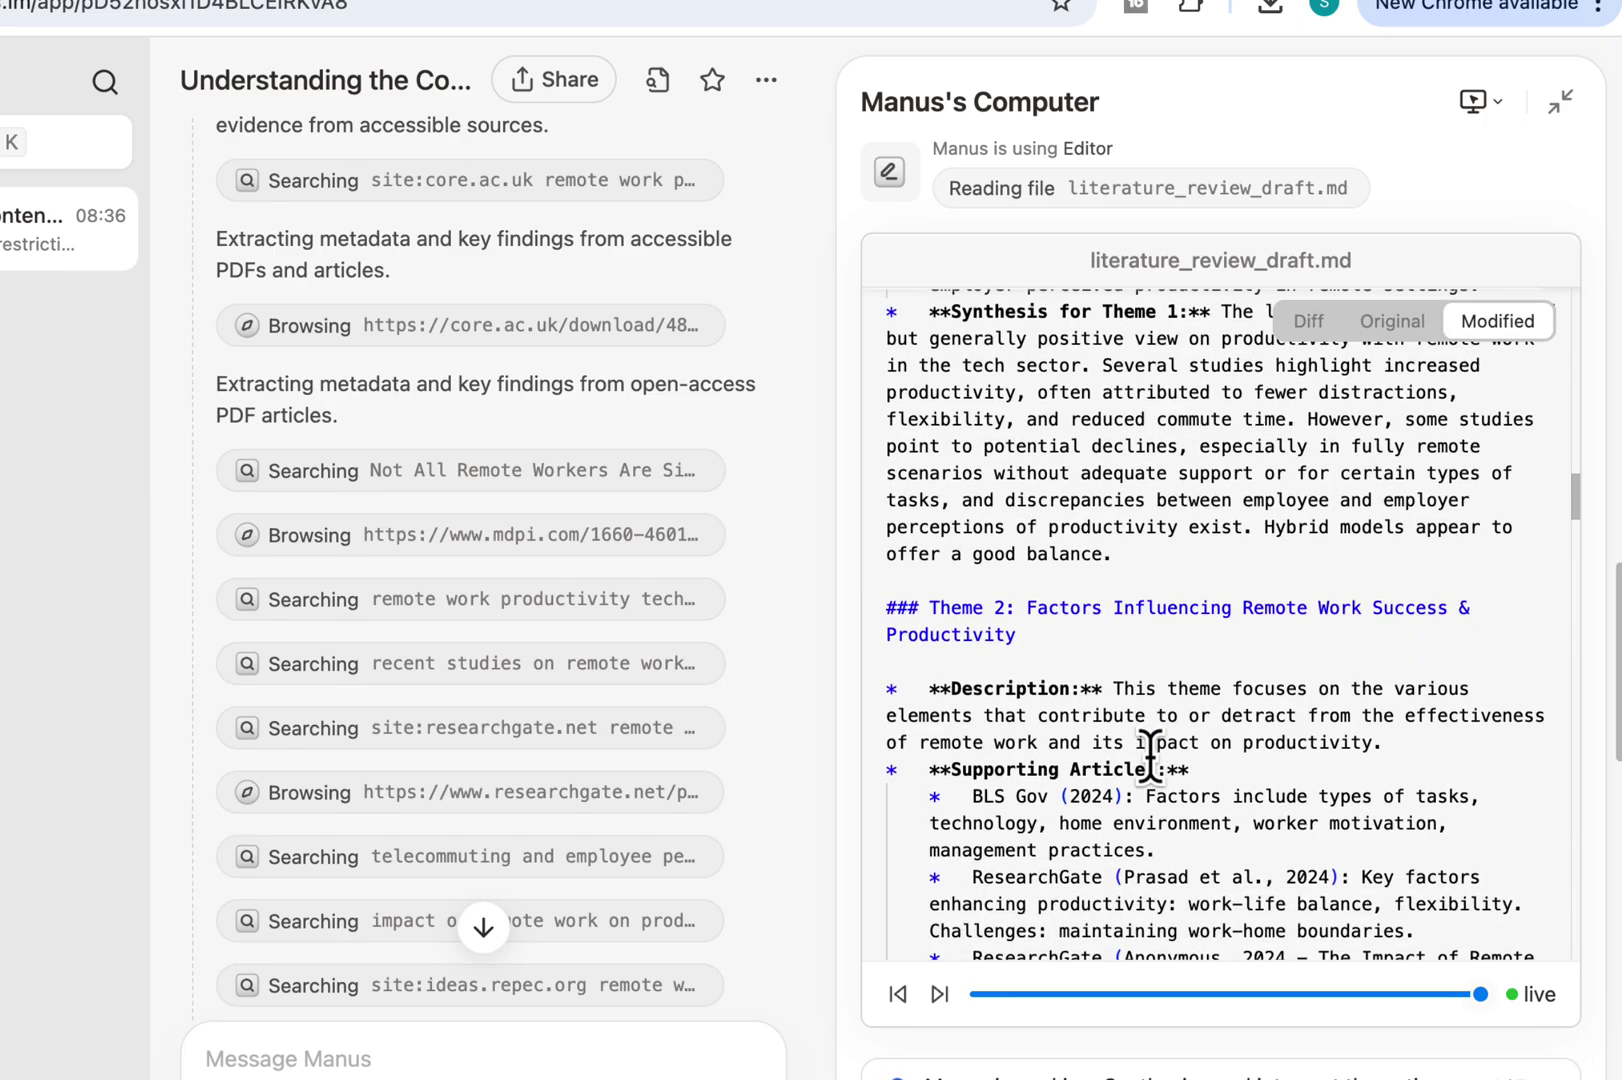
scroll(1325, 664, down, 2)
scroll(1326, 665, down, 4)
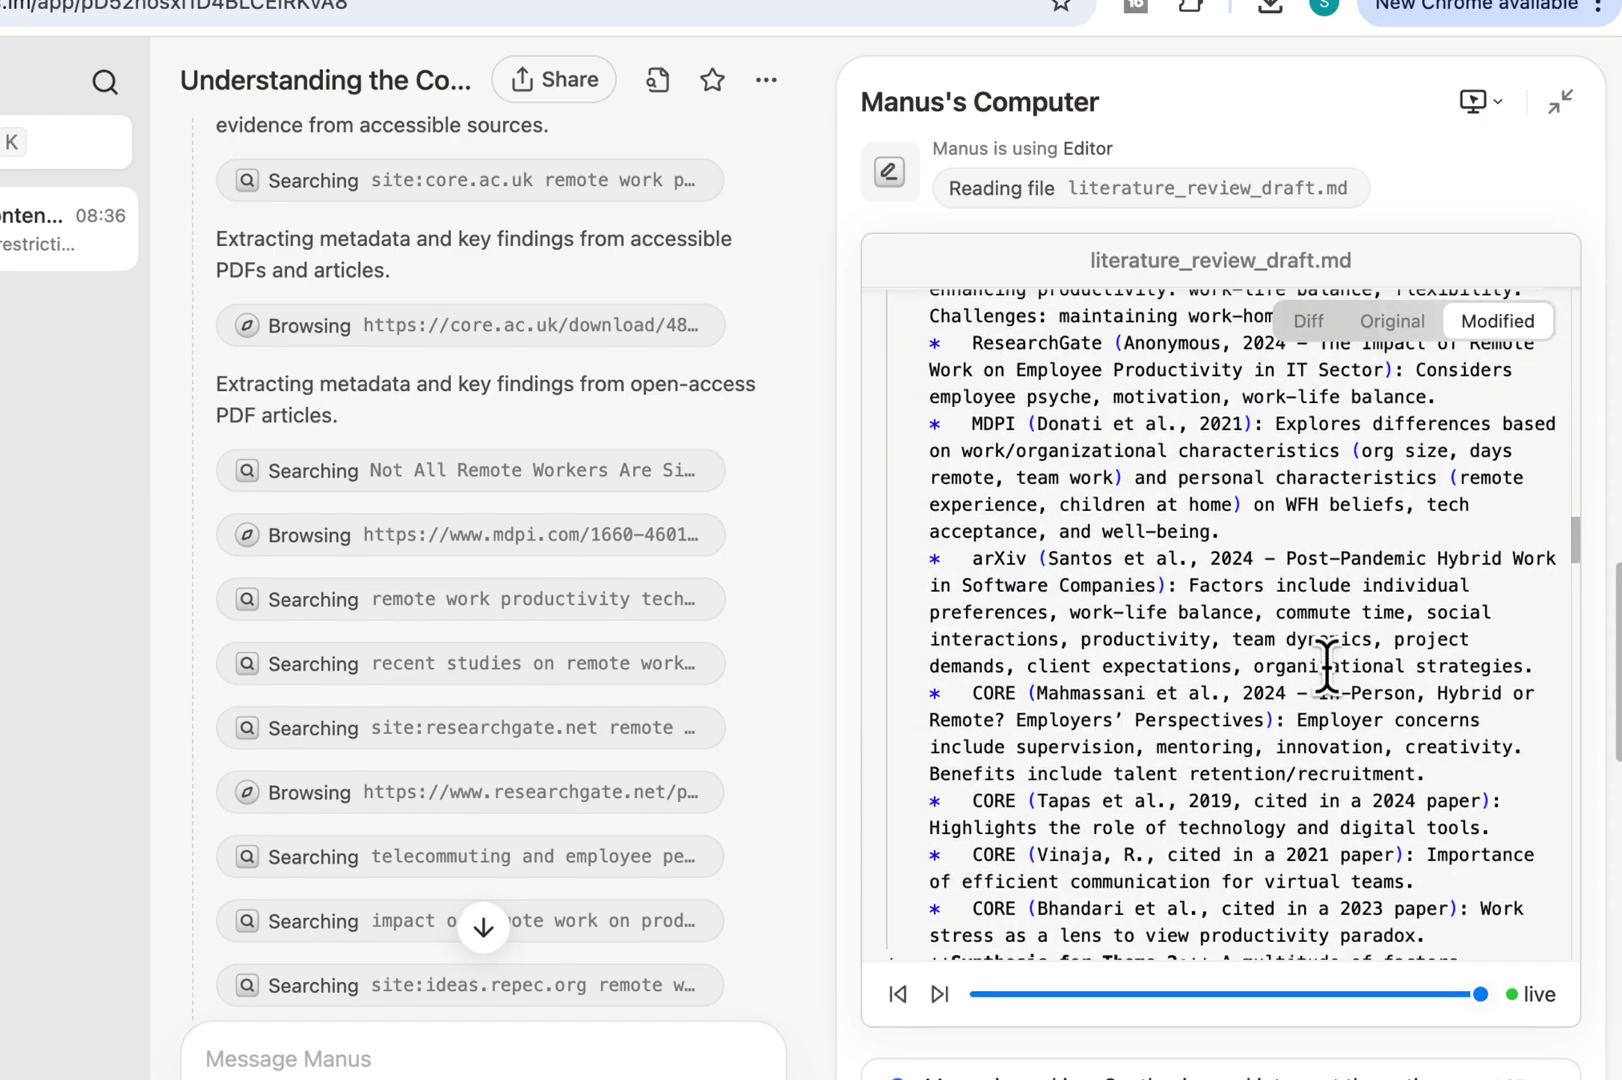
scroll(1326, 664, down, 4)
scroll(1198, 747, down, 3)
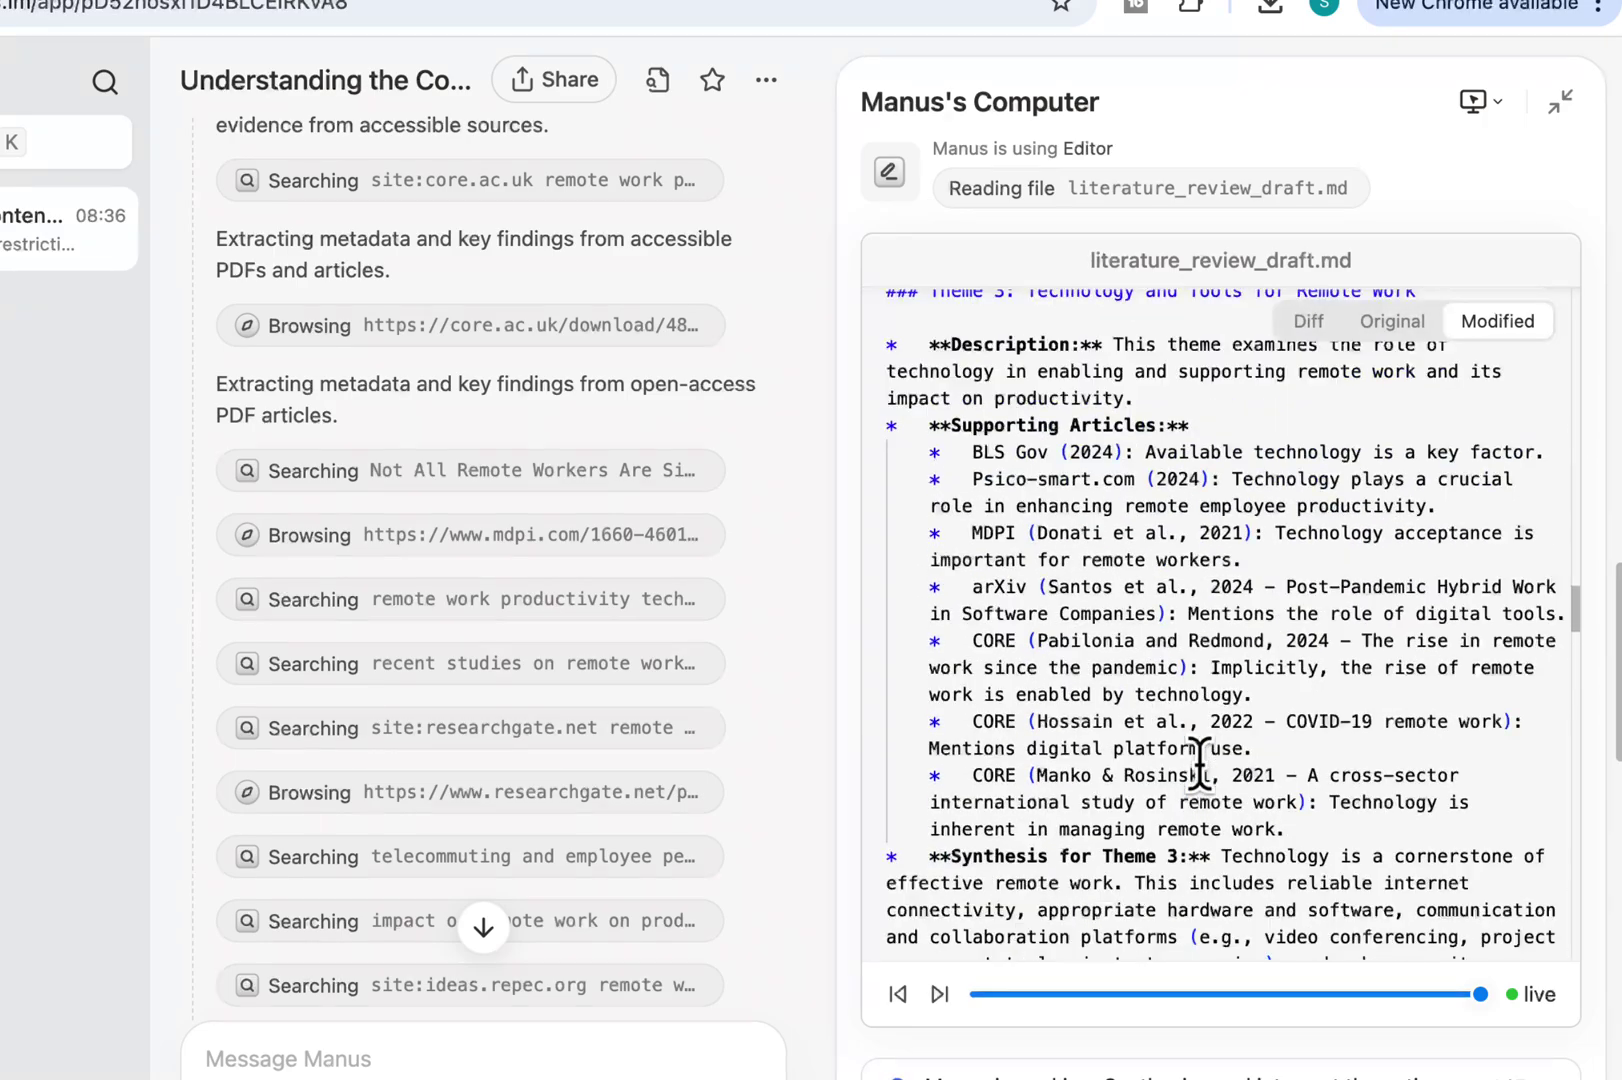
scroll(1198, 761, down, 4)
scroll(1197, 762, down, 1)
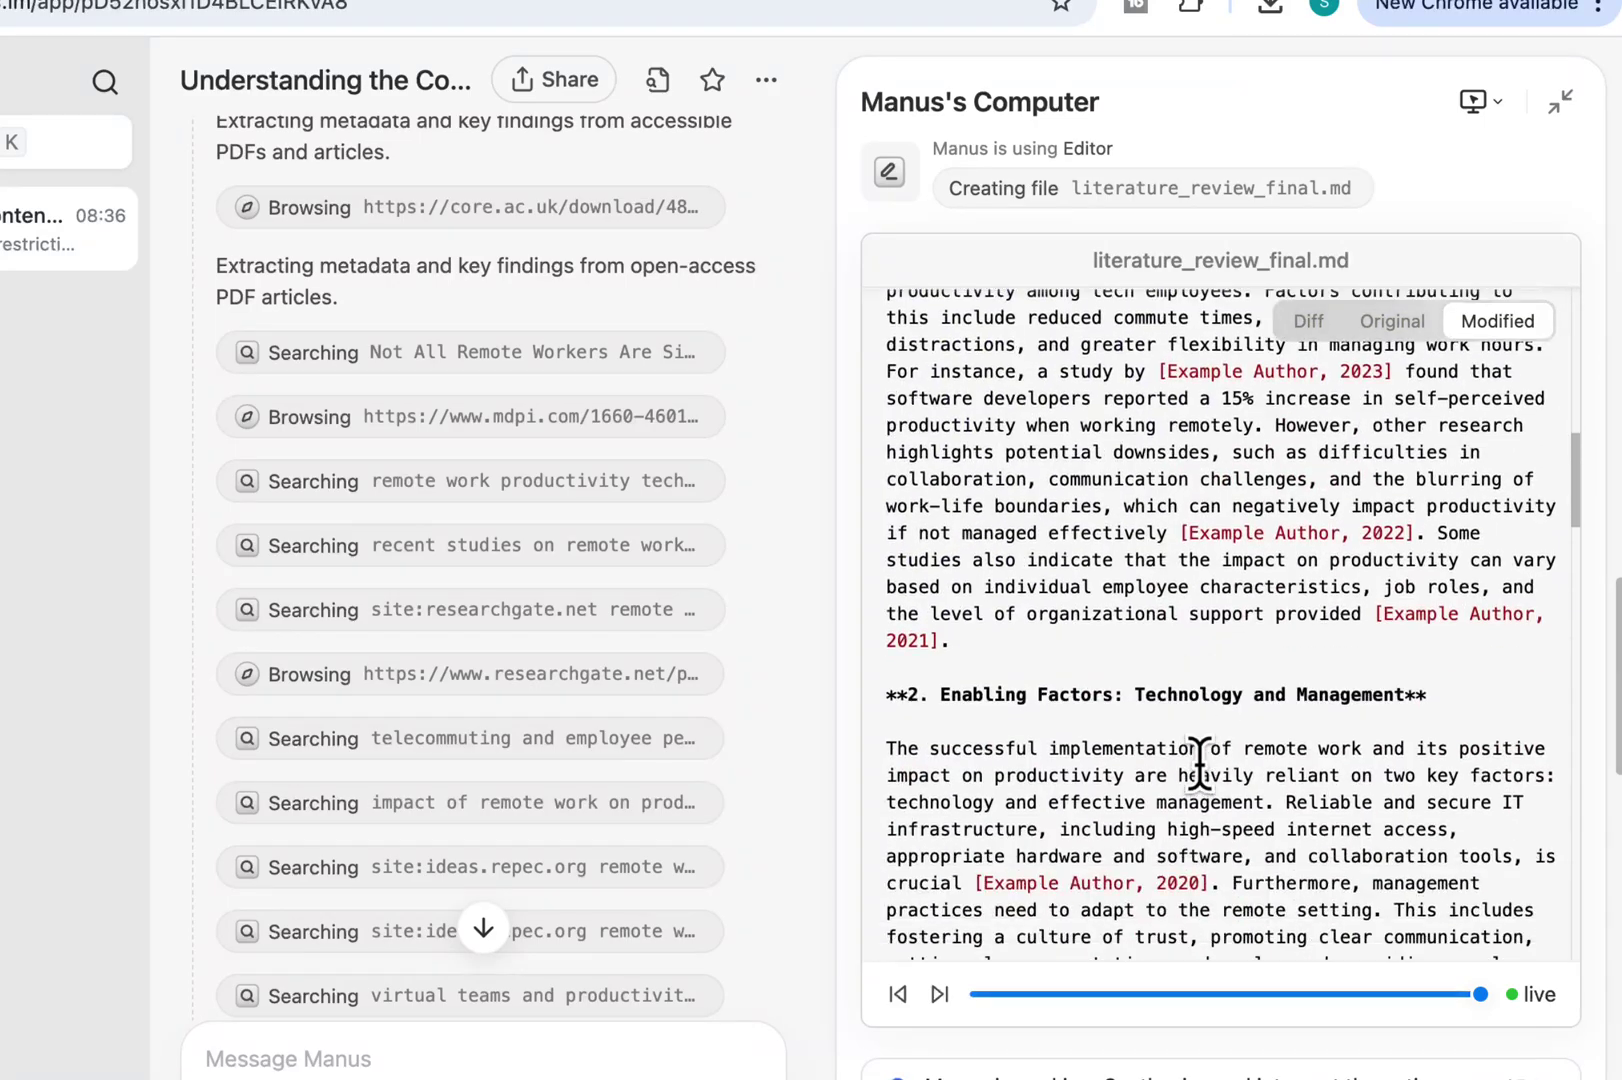
scroll(1198, 761, down, 4)
scroll(1198, 767, down, 2)
scroll(1198, 761, down, 3)
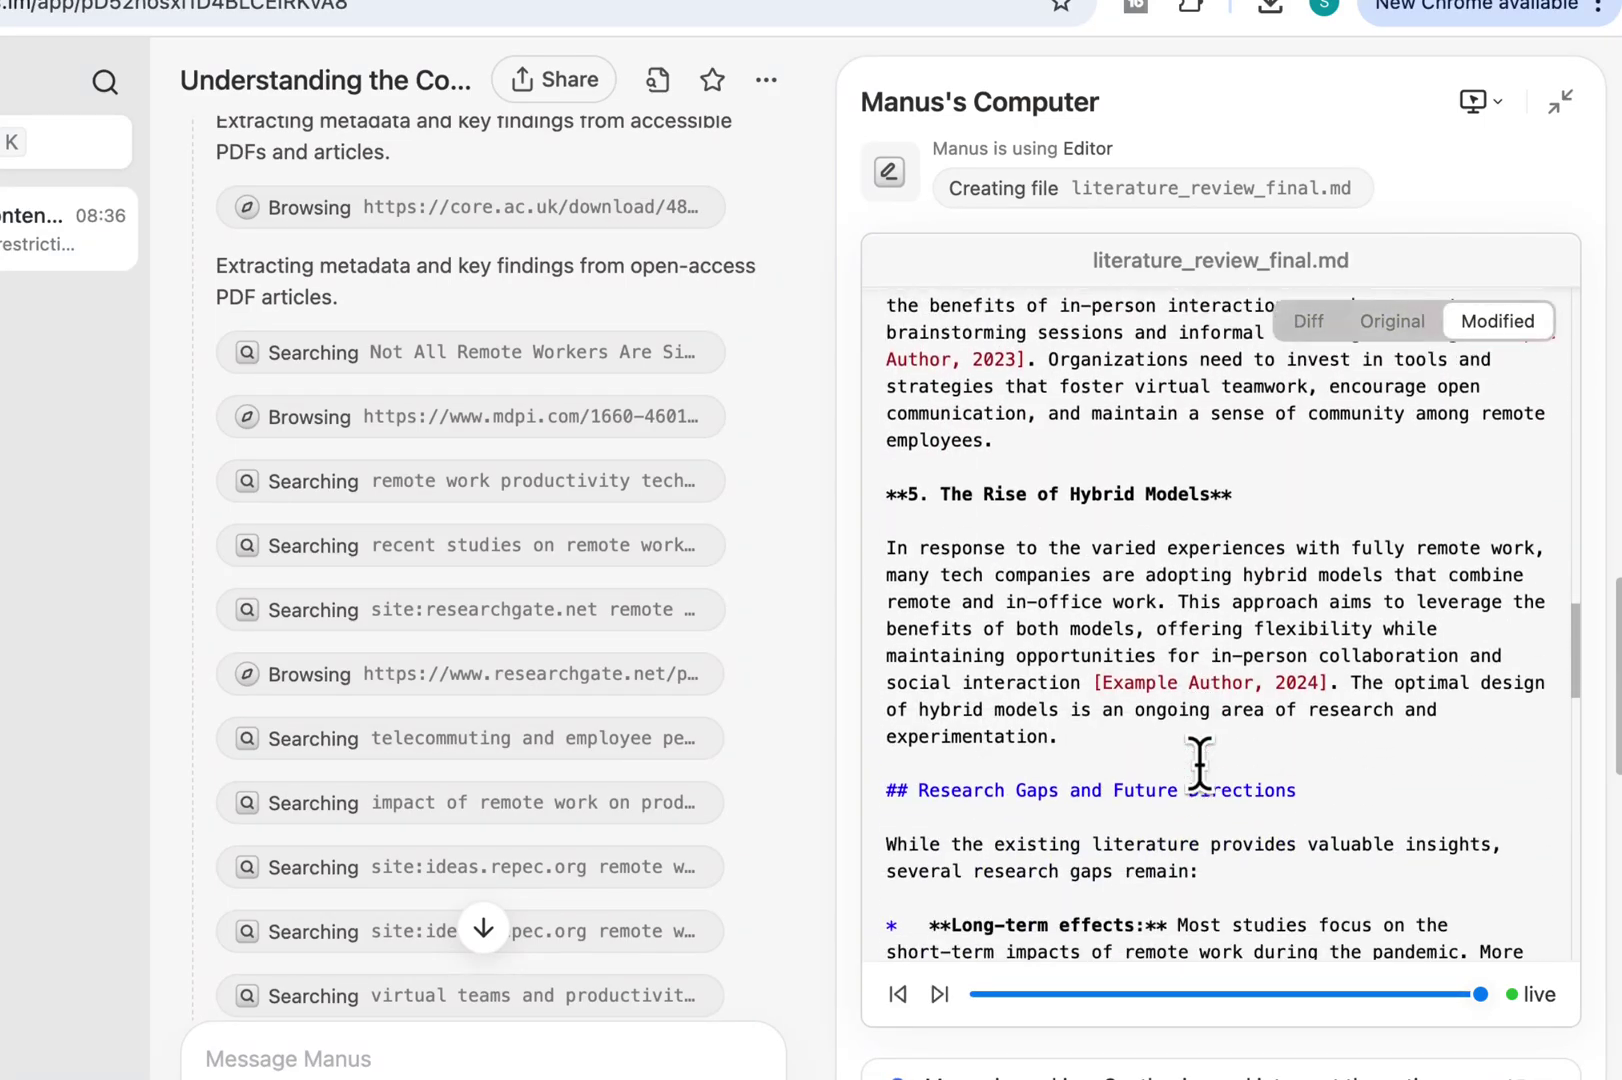
scroll(1197, 761, down, 1)
scroll(1198, 758, down, 1)
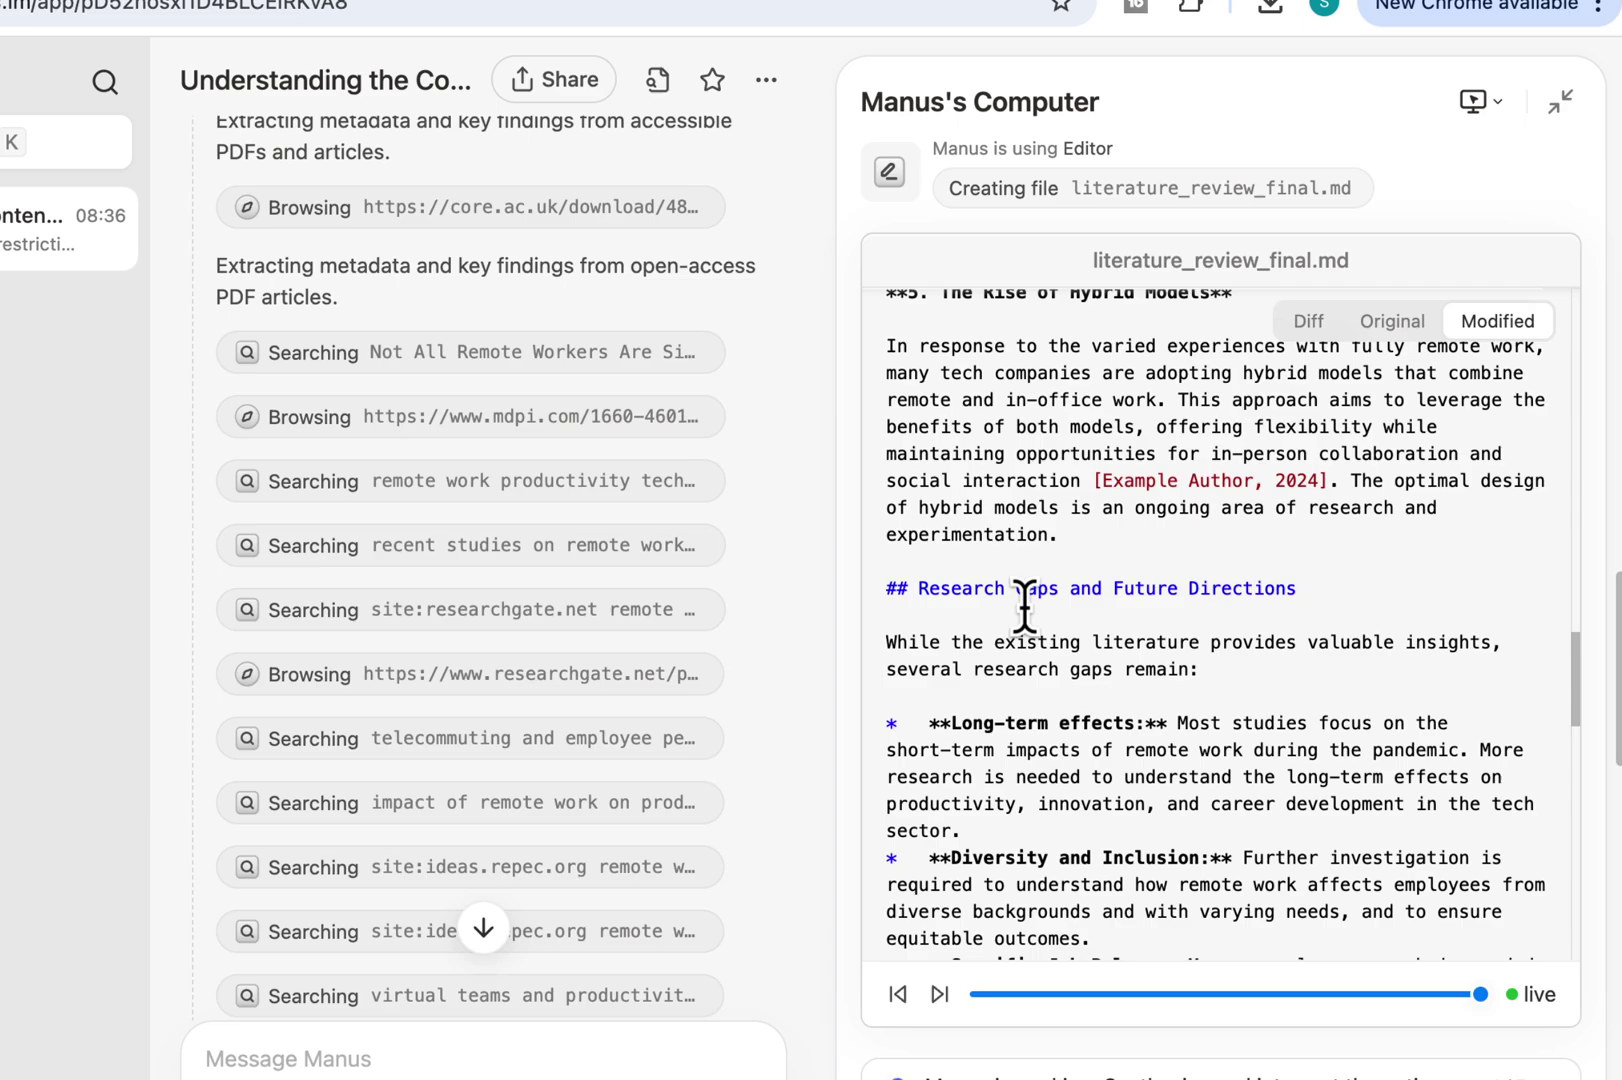
scroll(1167, 634, down, 2)
scroll(1167, 634, down, 6)
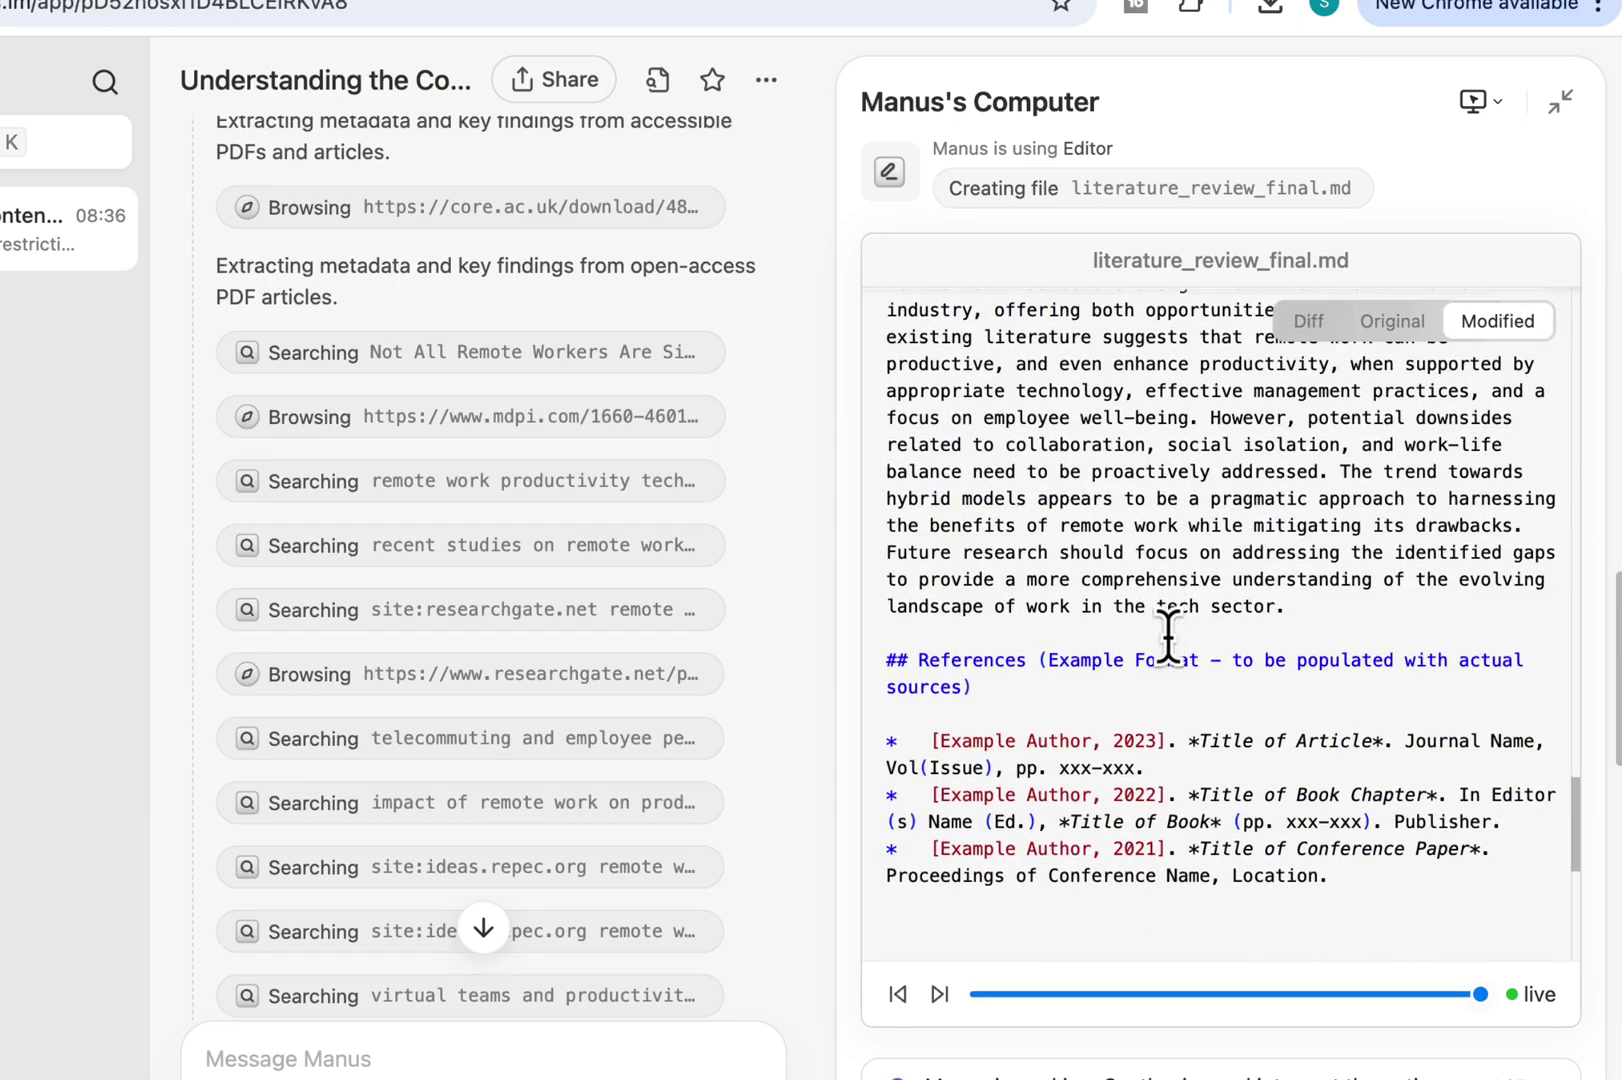
scroll(1168, 634, down, 1)
scroll(1168, 634, down, 3)
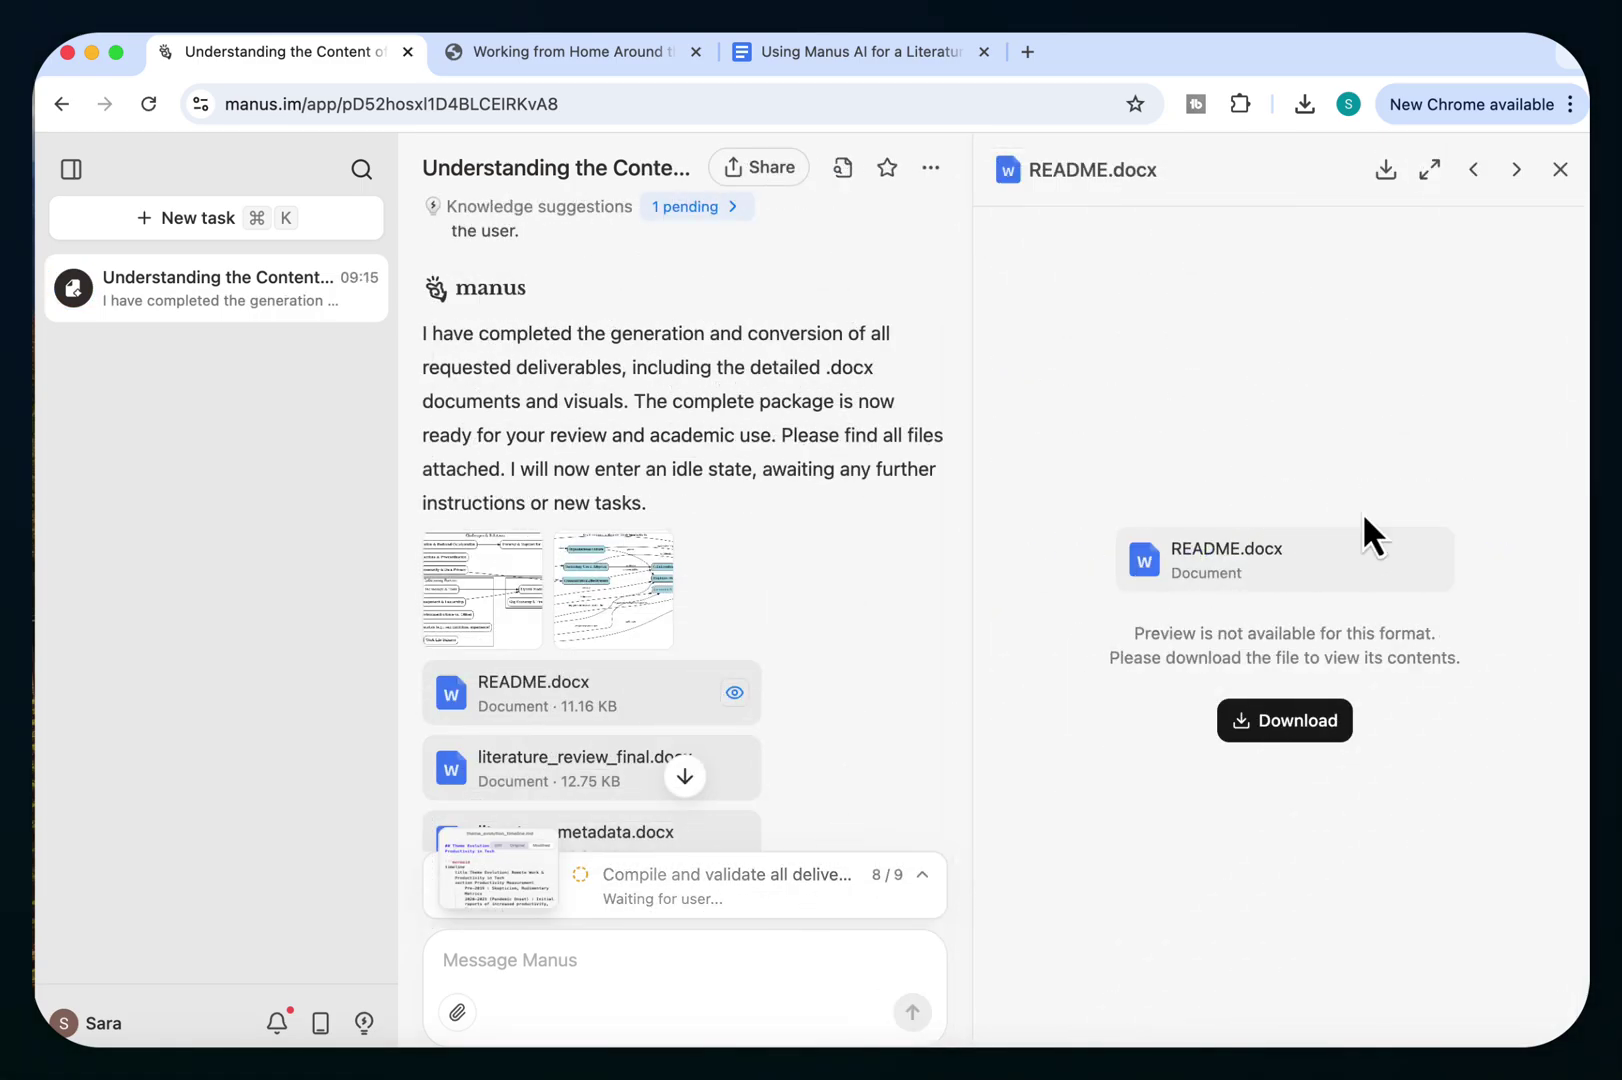
scroll(489, 579, down, 3)
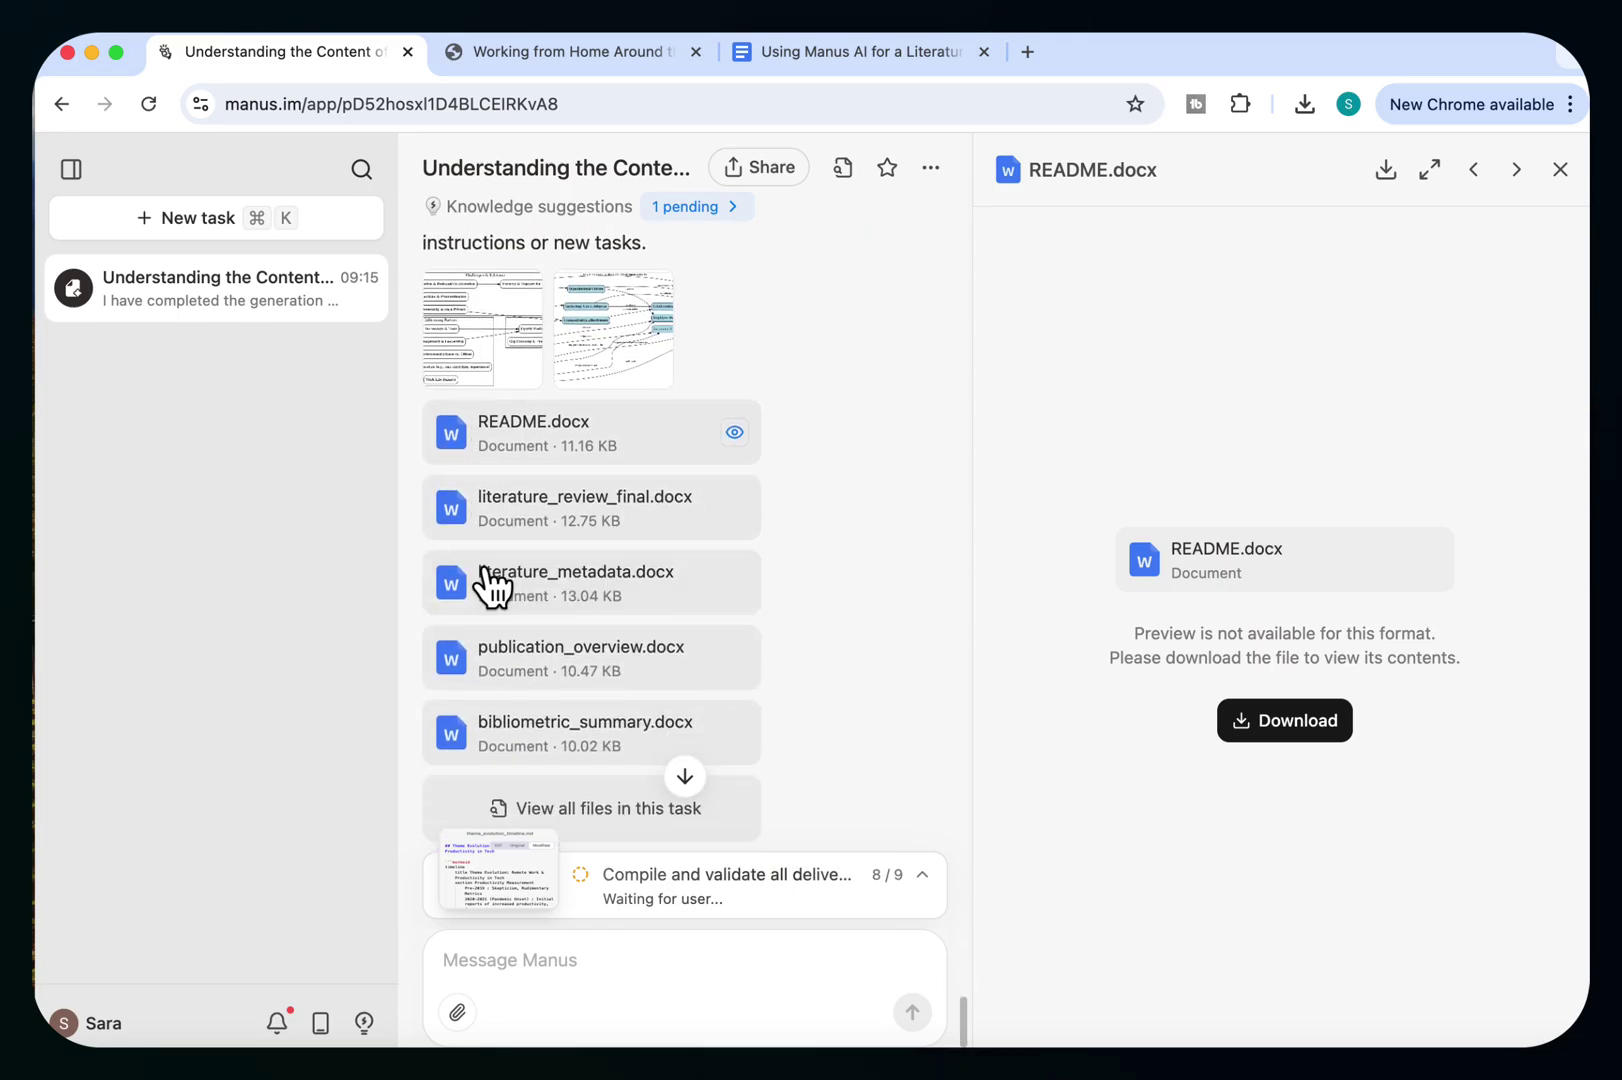
scroll(511, 510, up, 2)
scroll(561, 616, down, 1)
scroll(640, 646, down, 4)
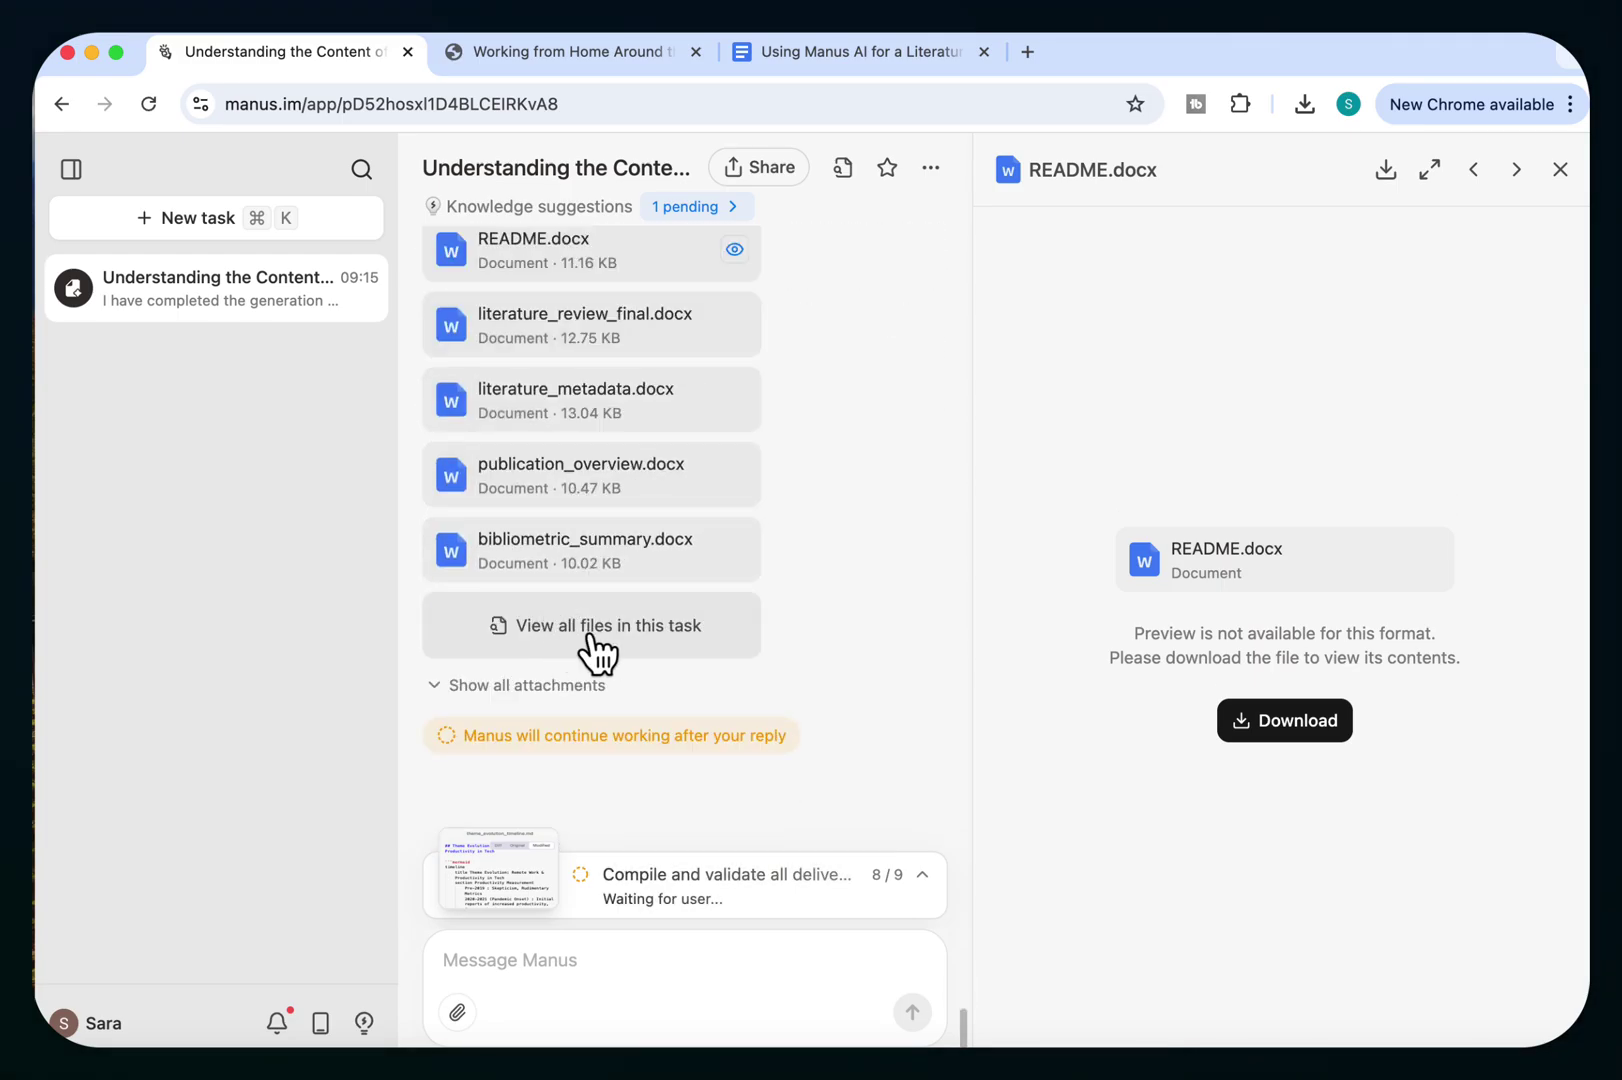
Step: Select all files in the task and batch-download them as one zip archive
click(598, 636)
click(1078, 232)
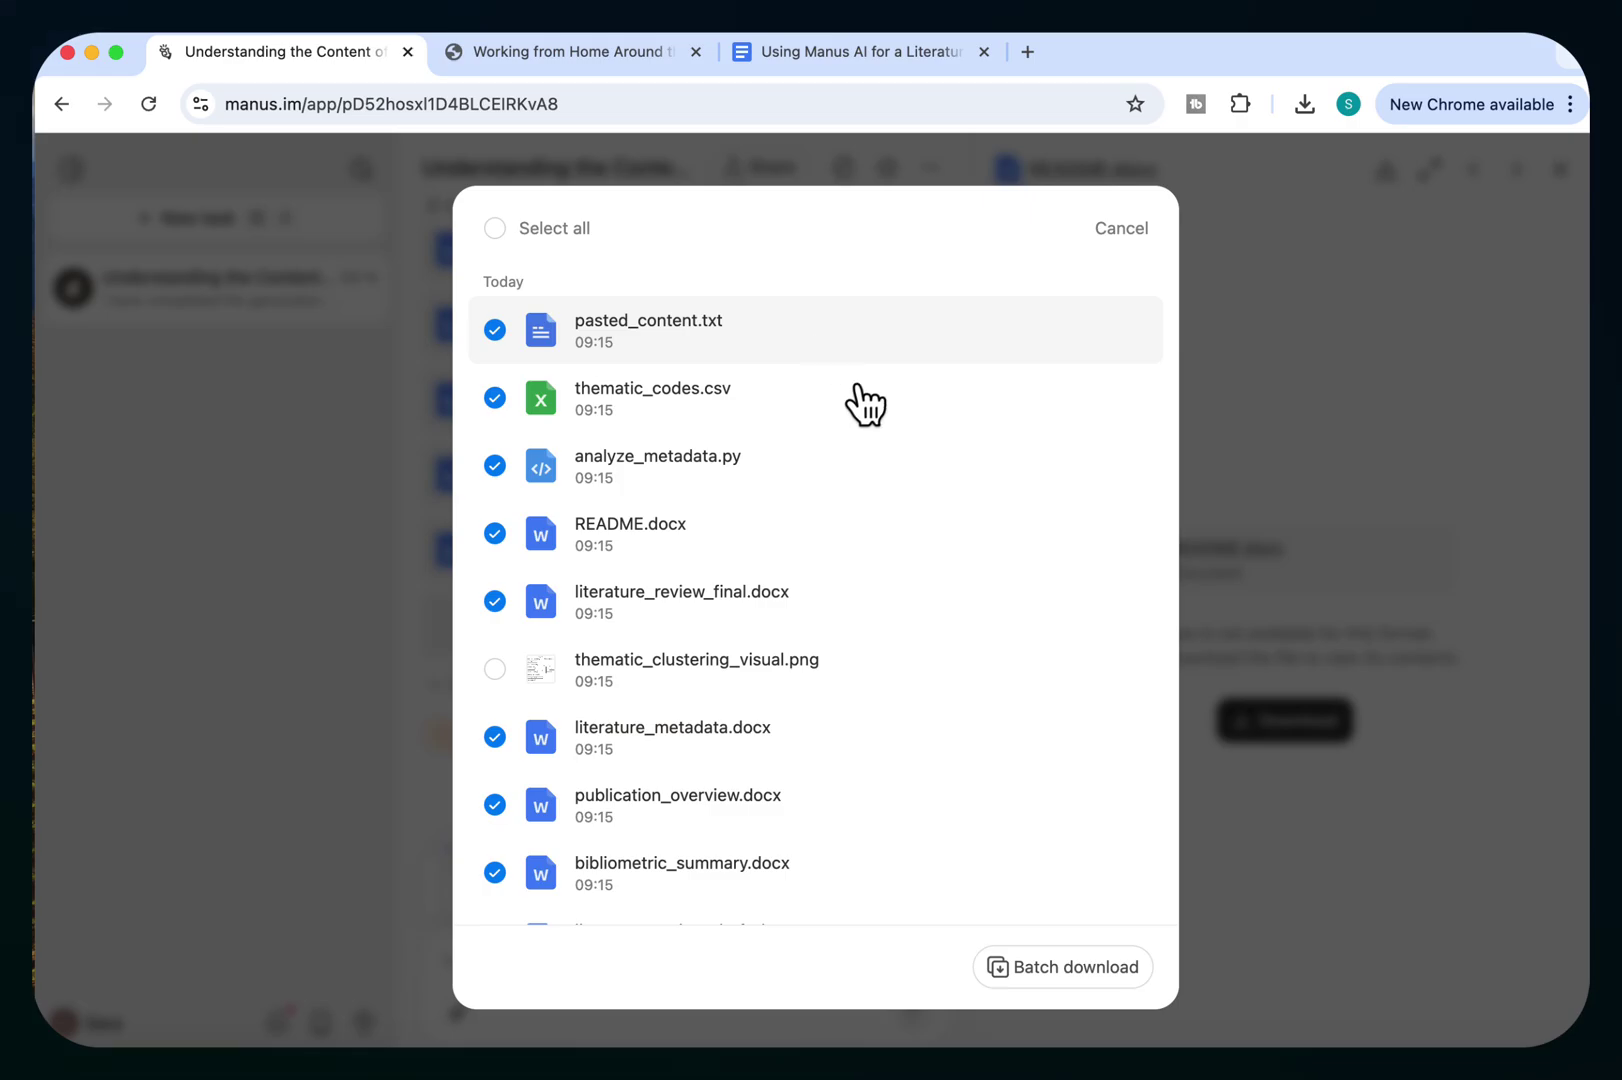
click(1072, 971)
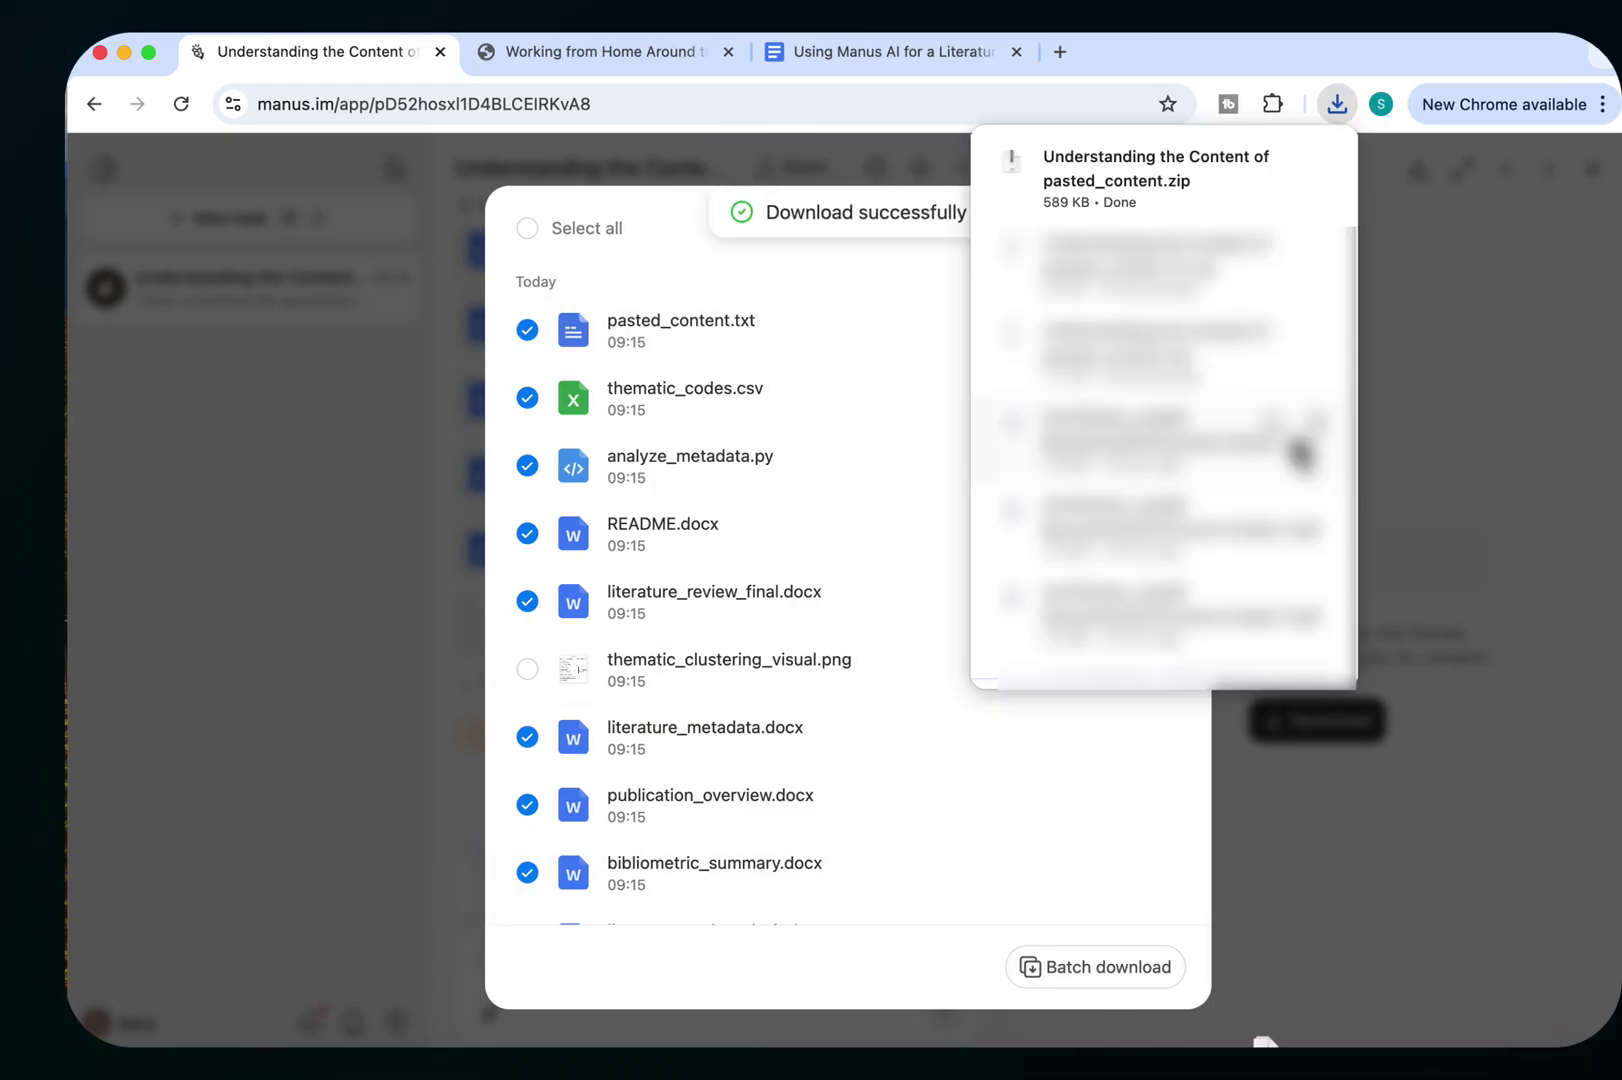
Step: Unzip the downloaded task folder and open literature_review_draft.docx in Word
click(1144, 196)
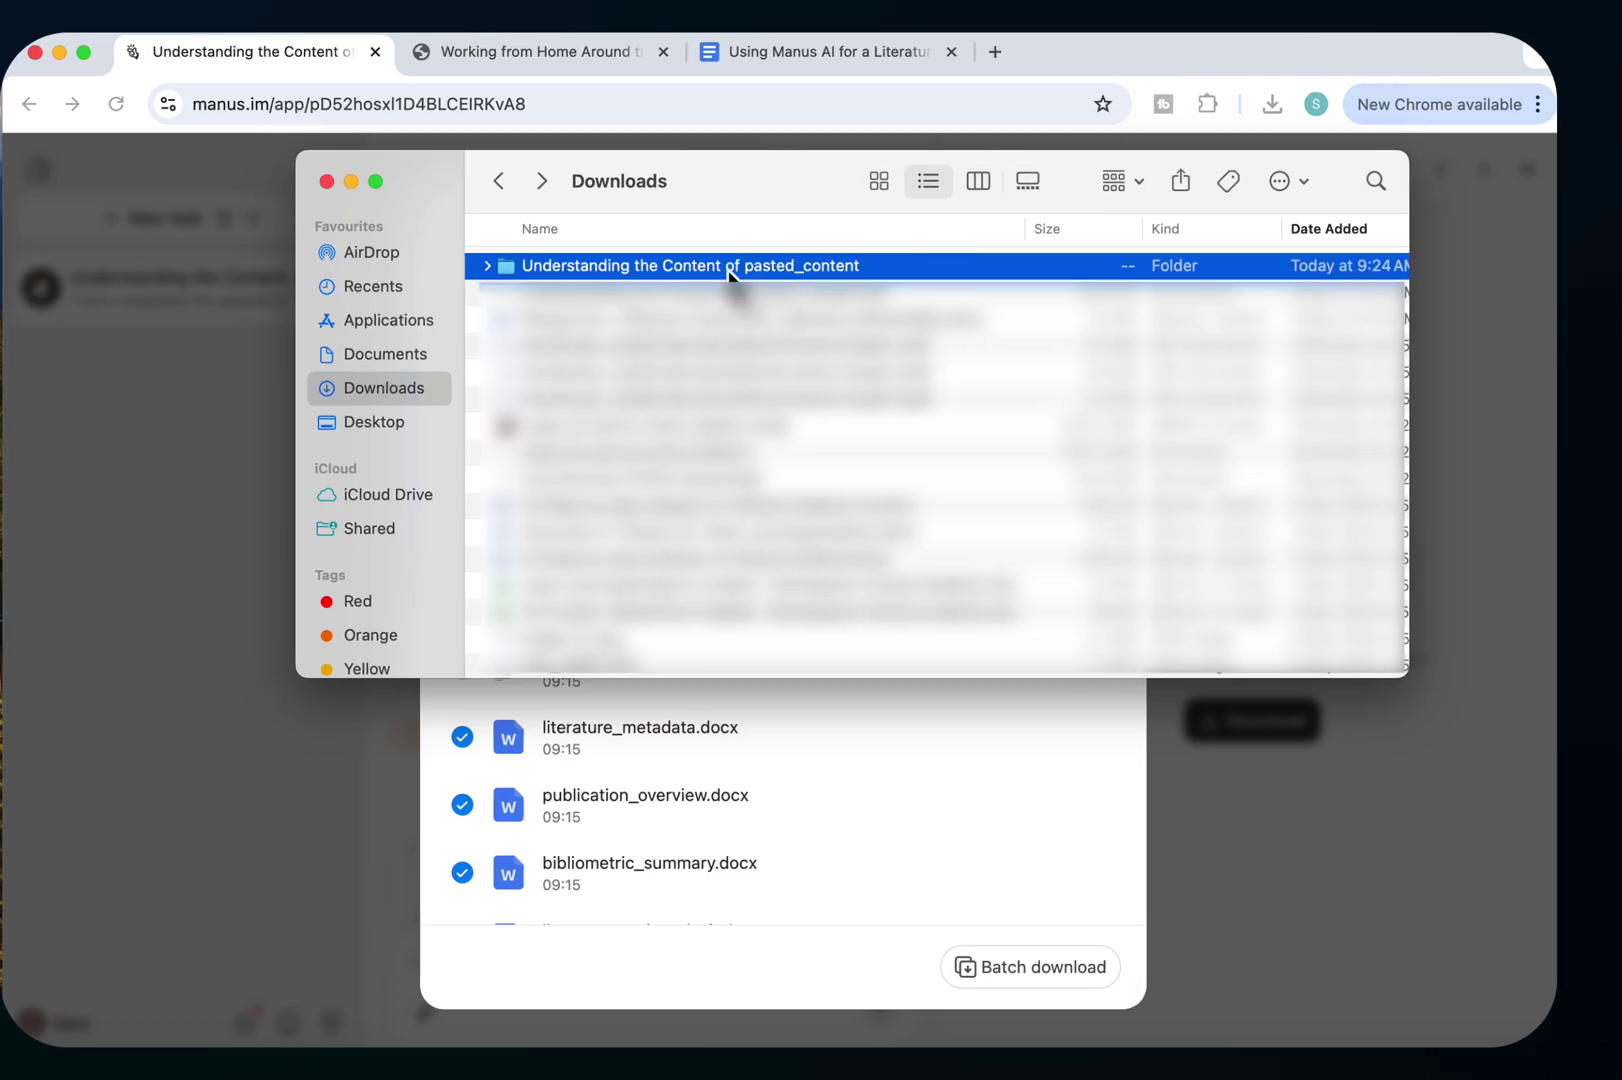
double_click(730, 269)
scroll(690, 434, down, 5)
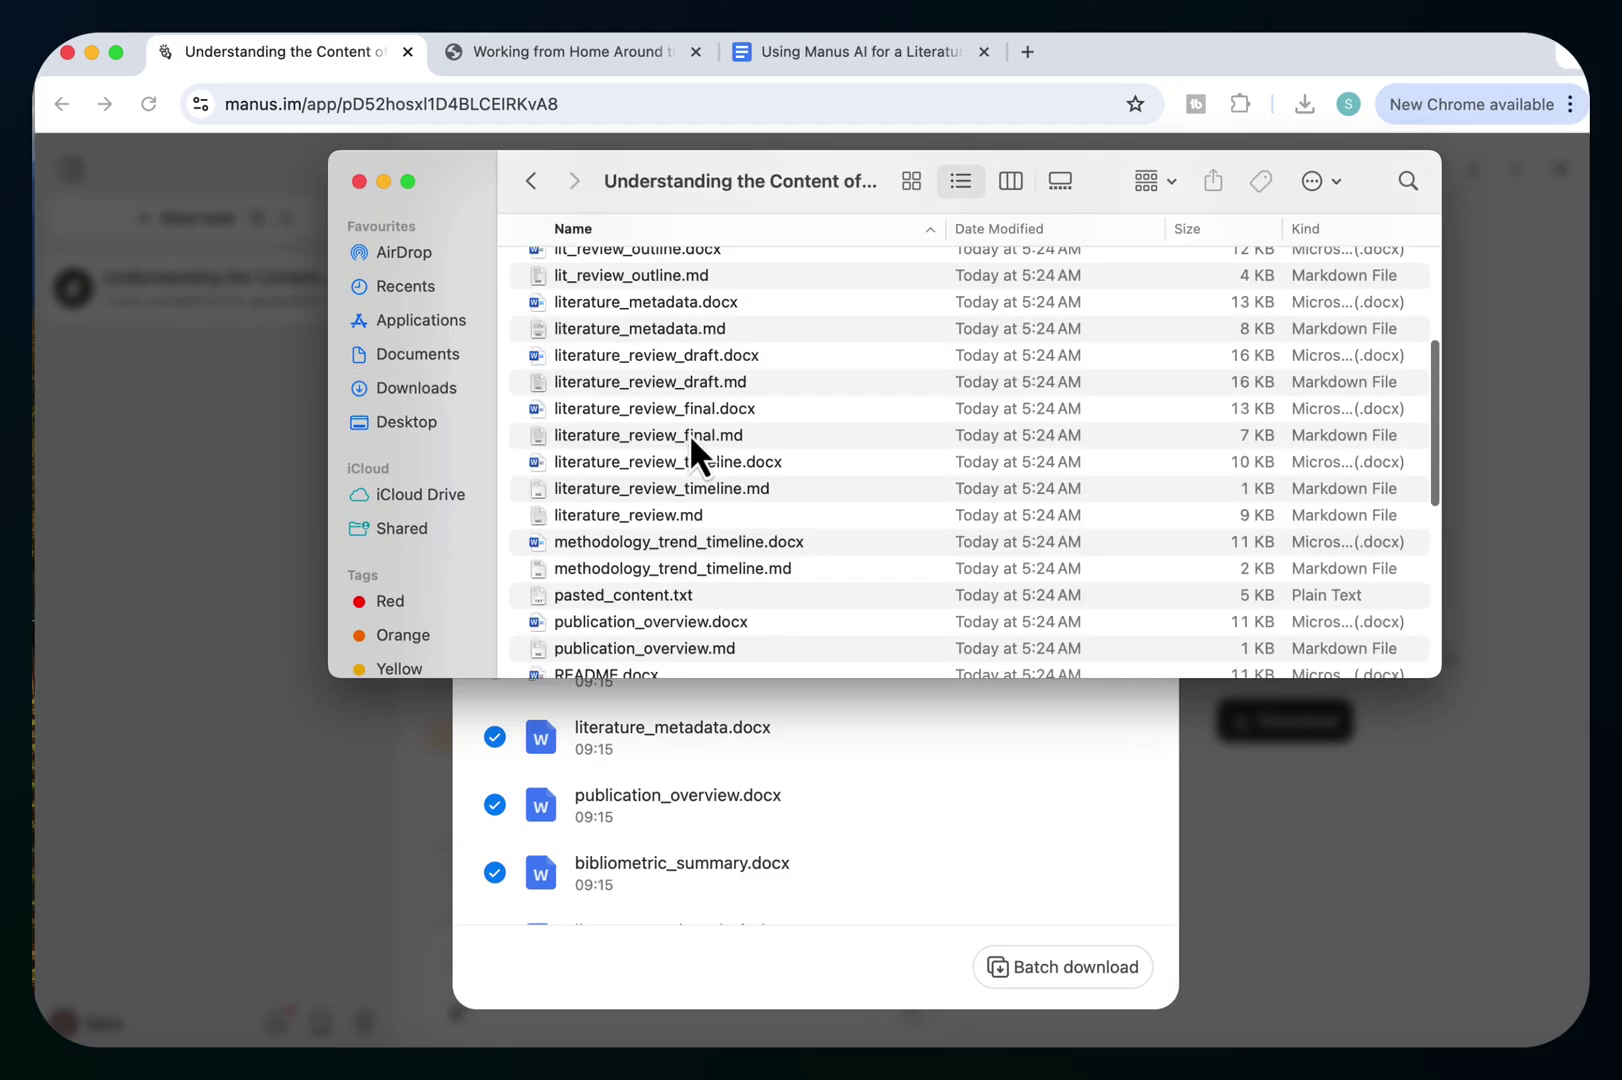
double_click(672, 362)
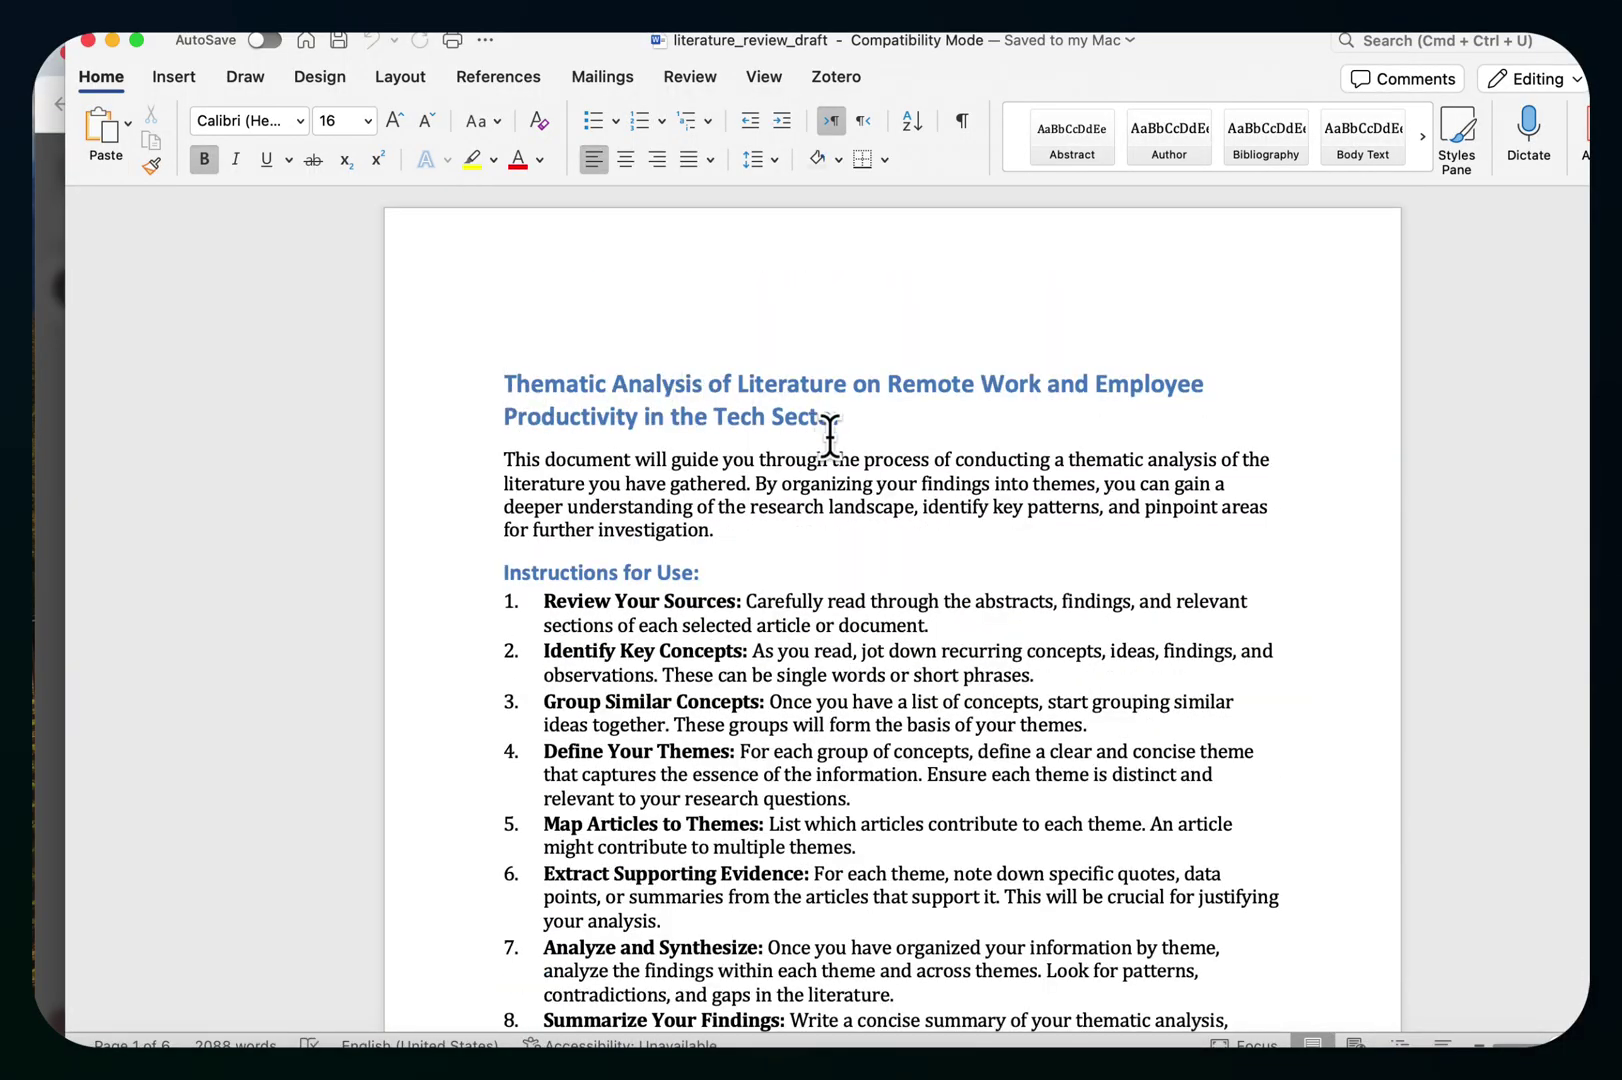
scroll(830, 435, down, 2)
scroll(832, 427, down, 5)
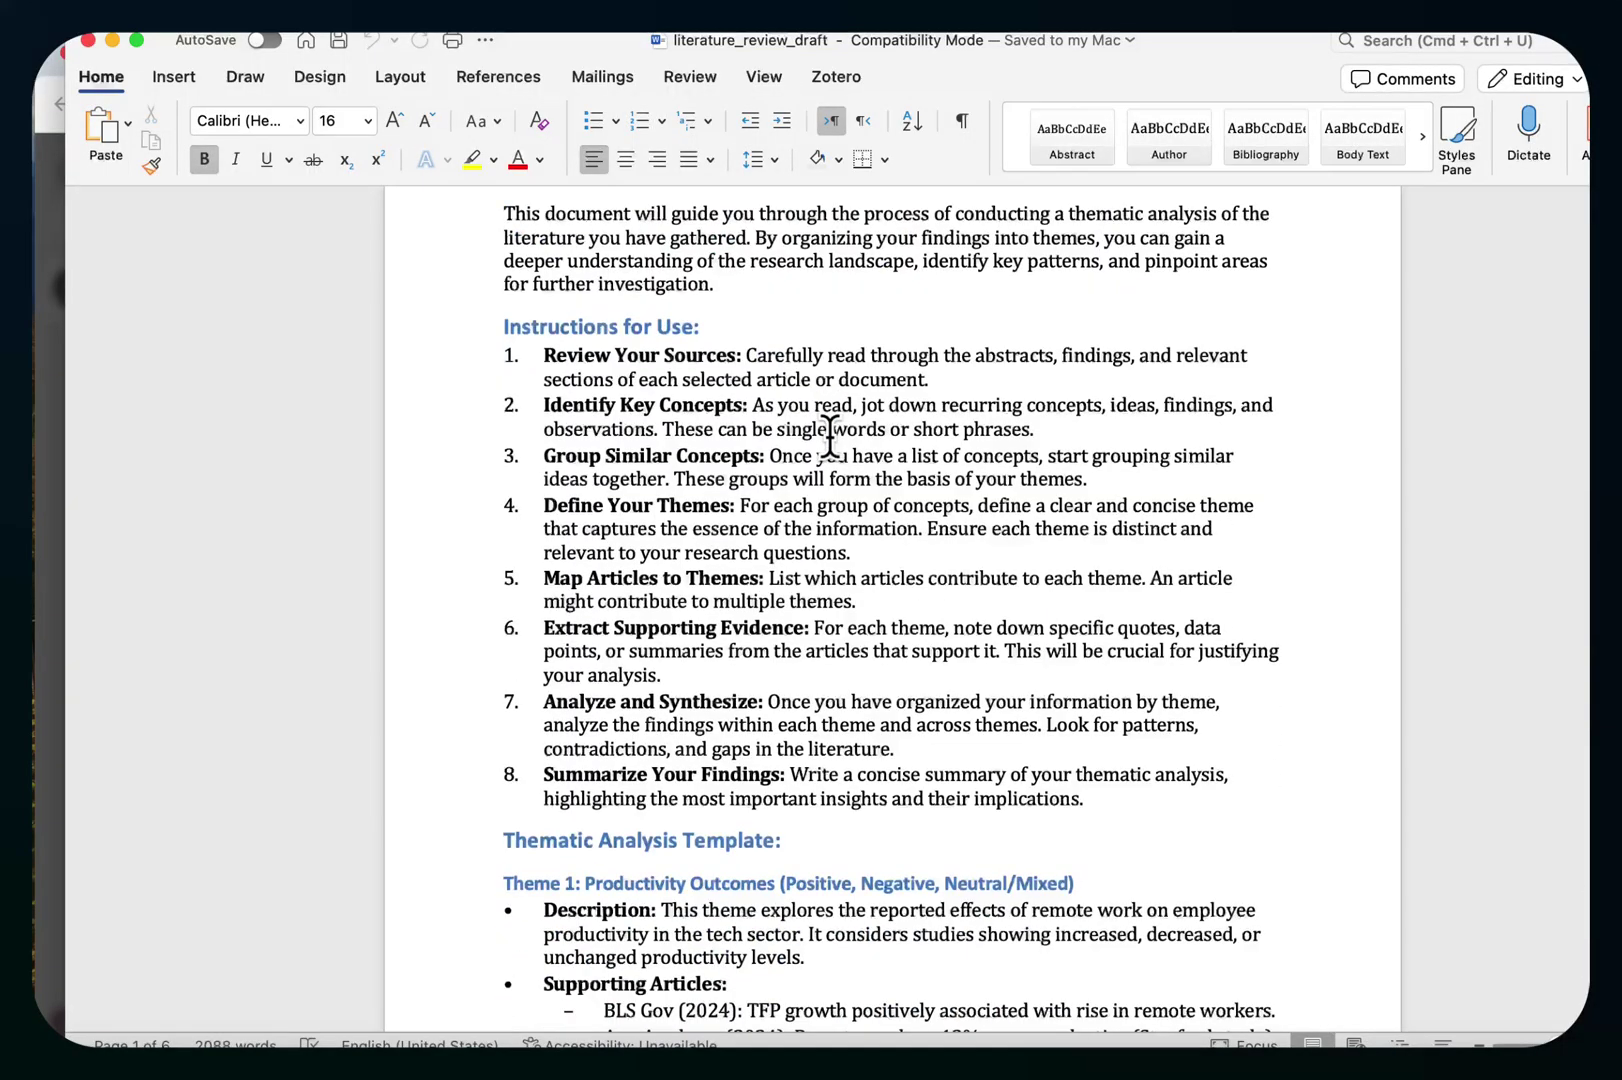
scroll(833, 427, down, 4)
scroll(423, 423, up, 5)
scroll(424, 429, down, 8)
scroll(424, 428, down, 7)
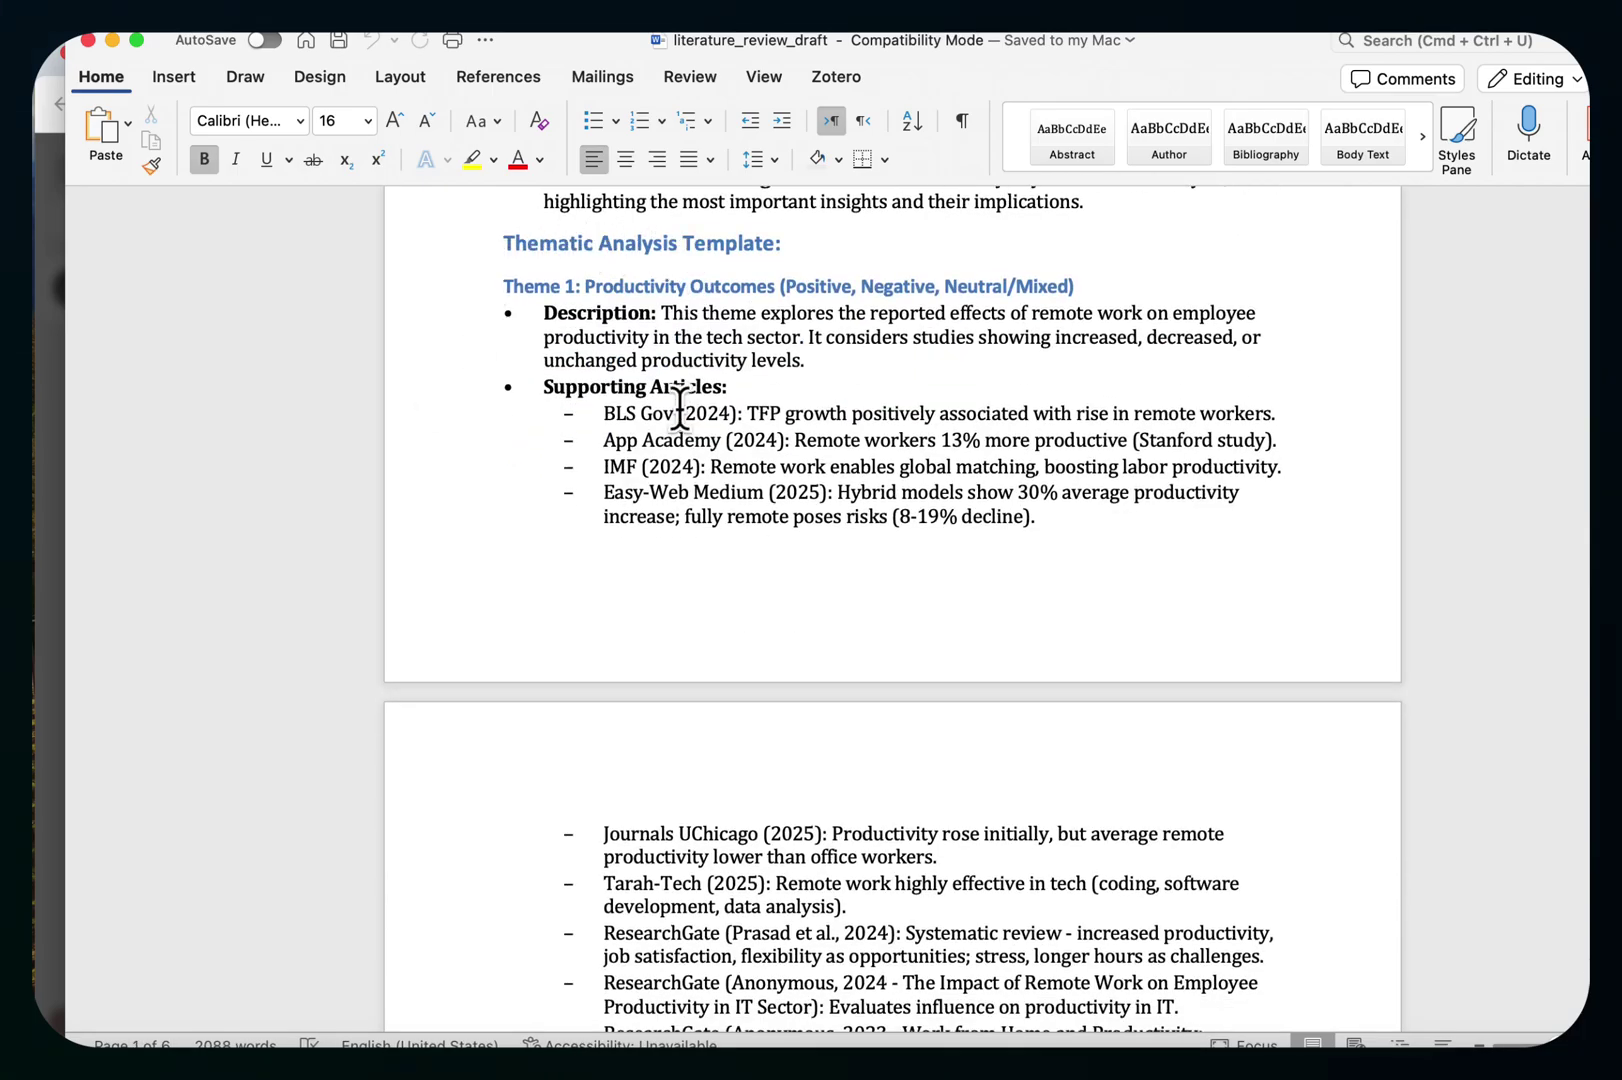
scroll(679, 406, down, 2)
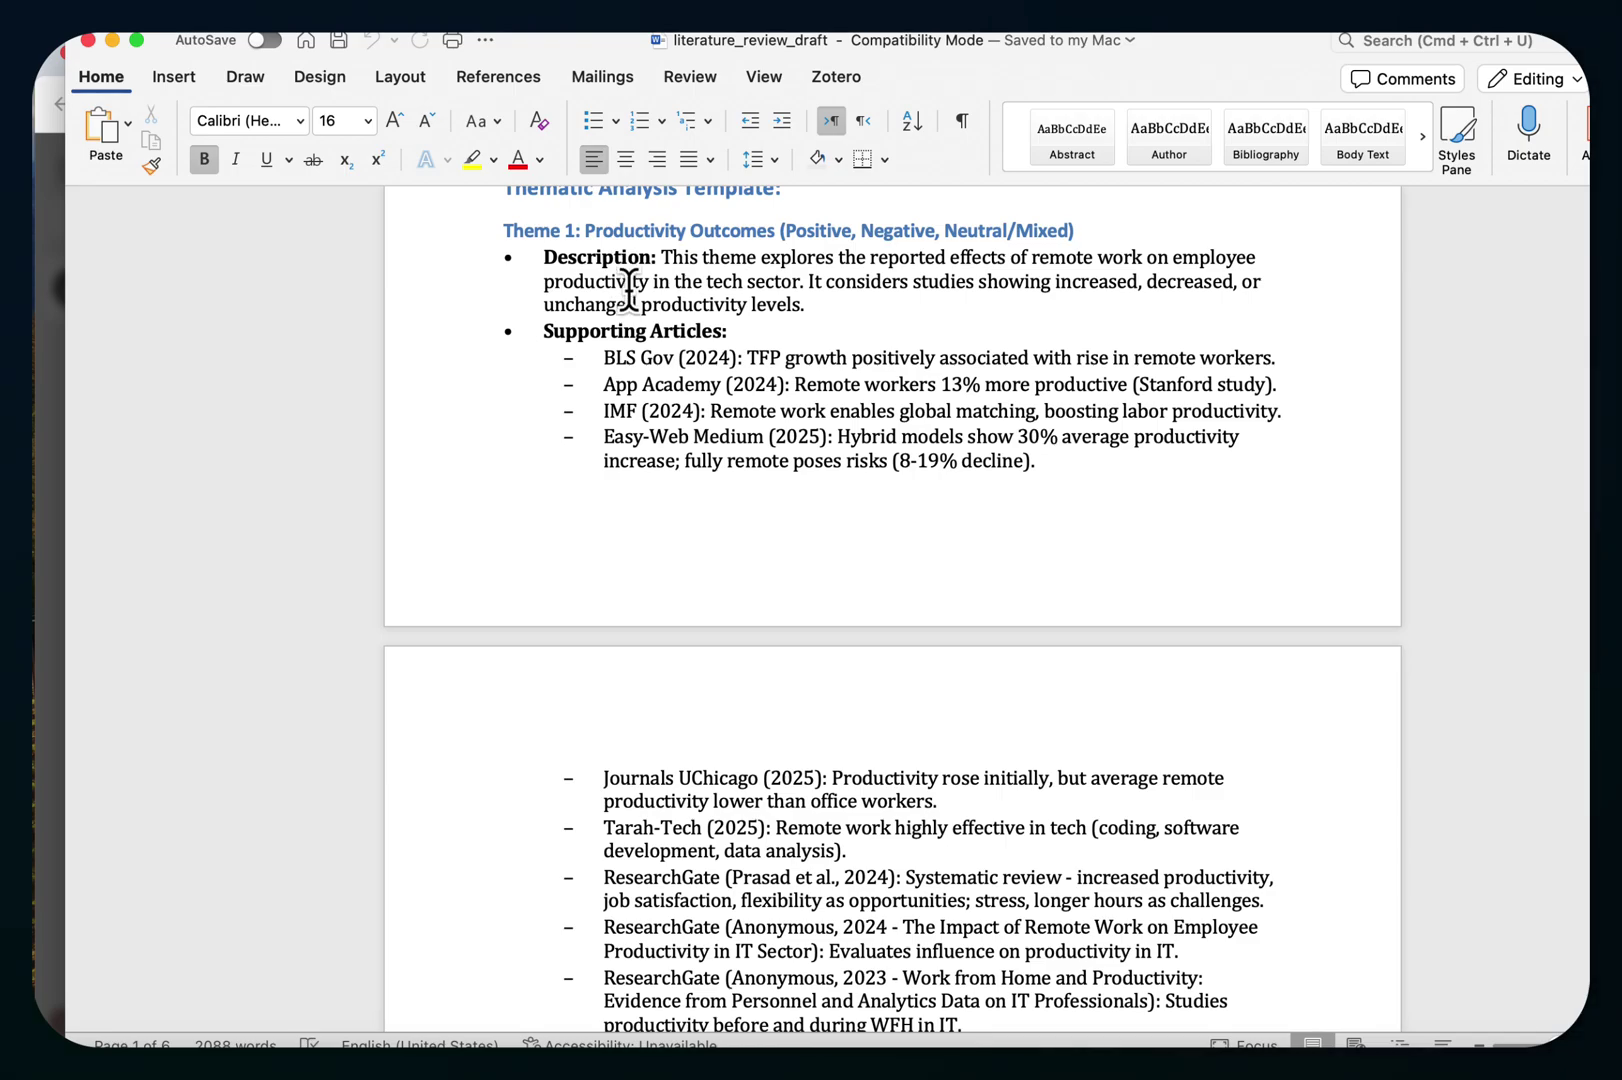
scroll(629, 289, down, 3)
scroll(652, 301, up, 1)
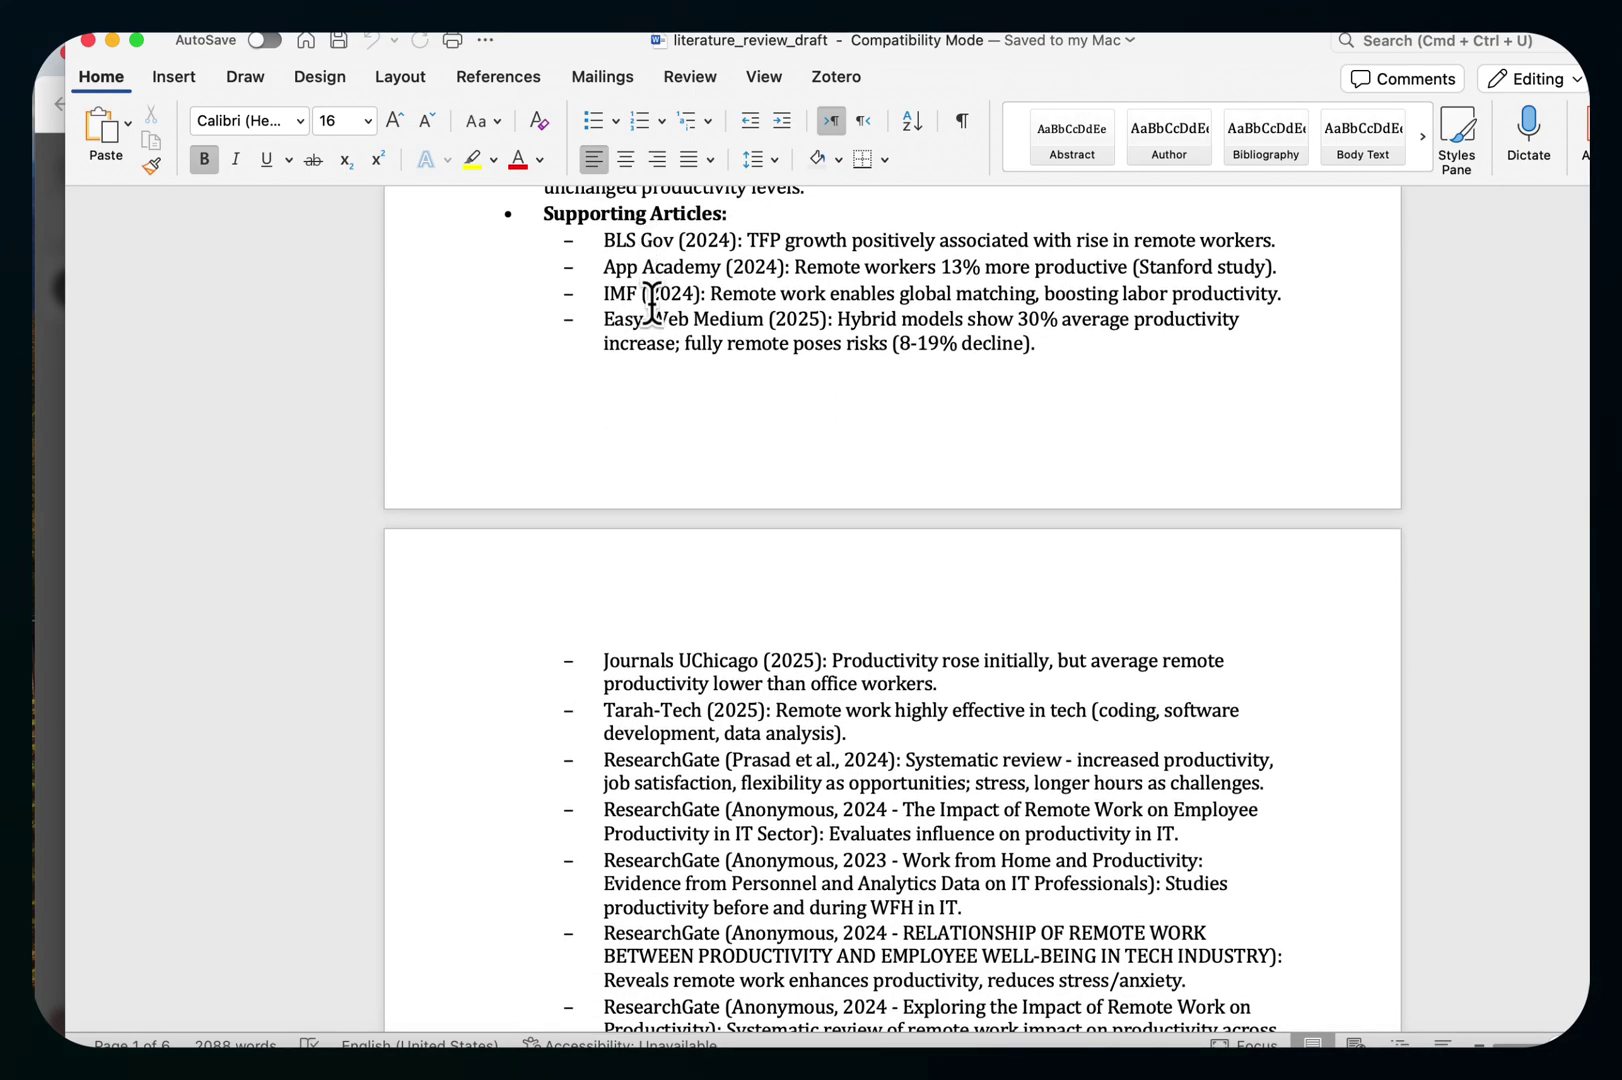
scroll(655, 318, down, 1)
scroll(693, 574, down, 5)
scroll(694, 575, down, 5)
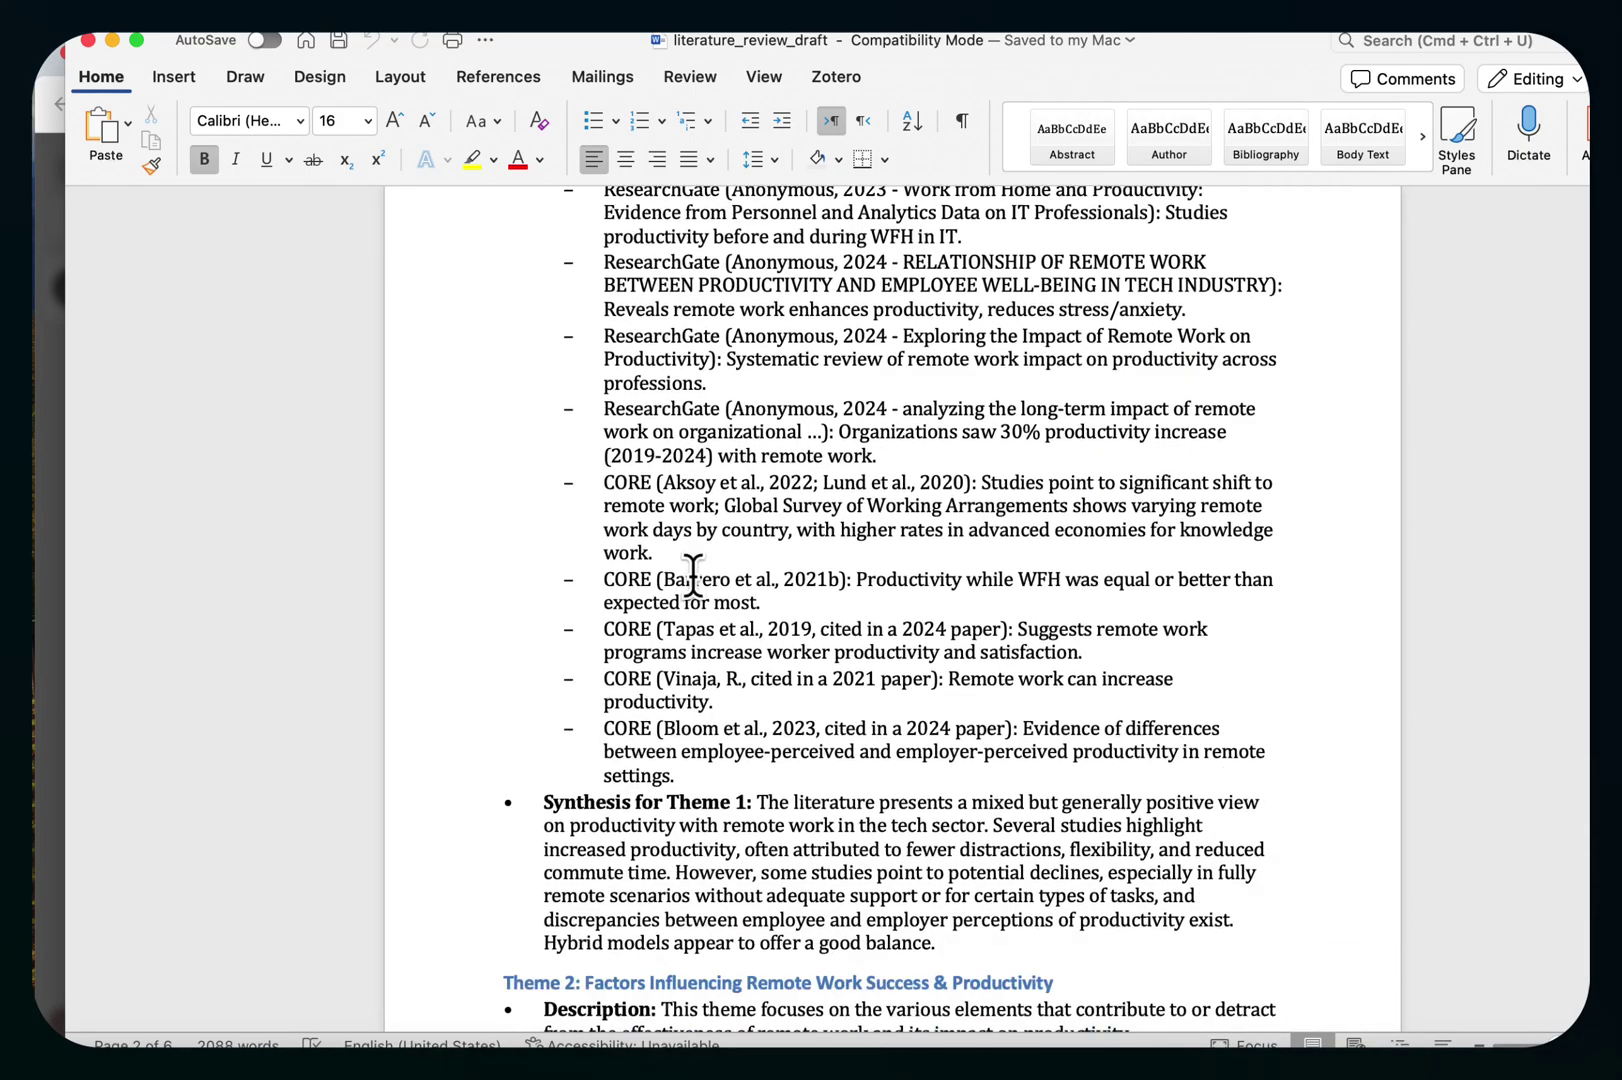
scroll(692, 573, down, 3)
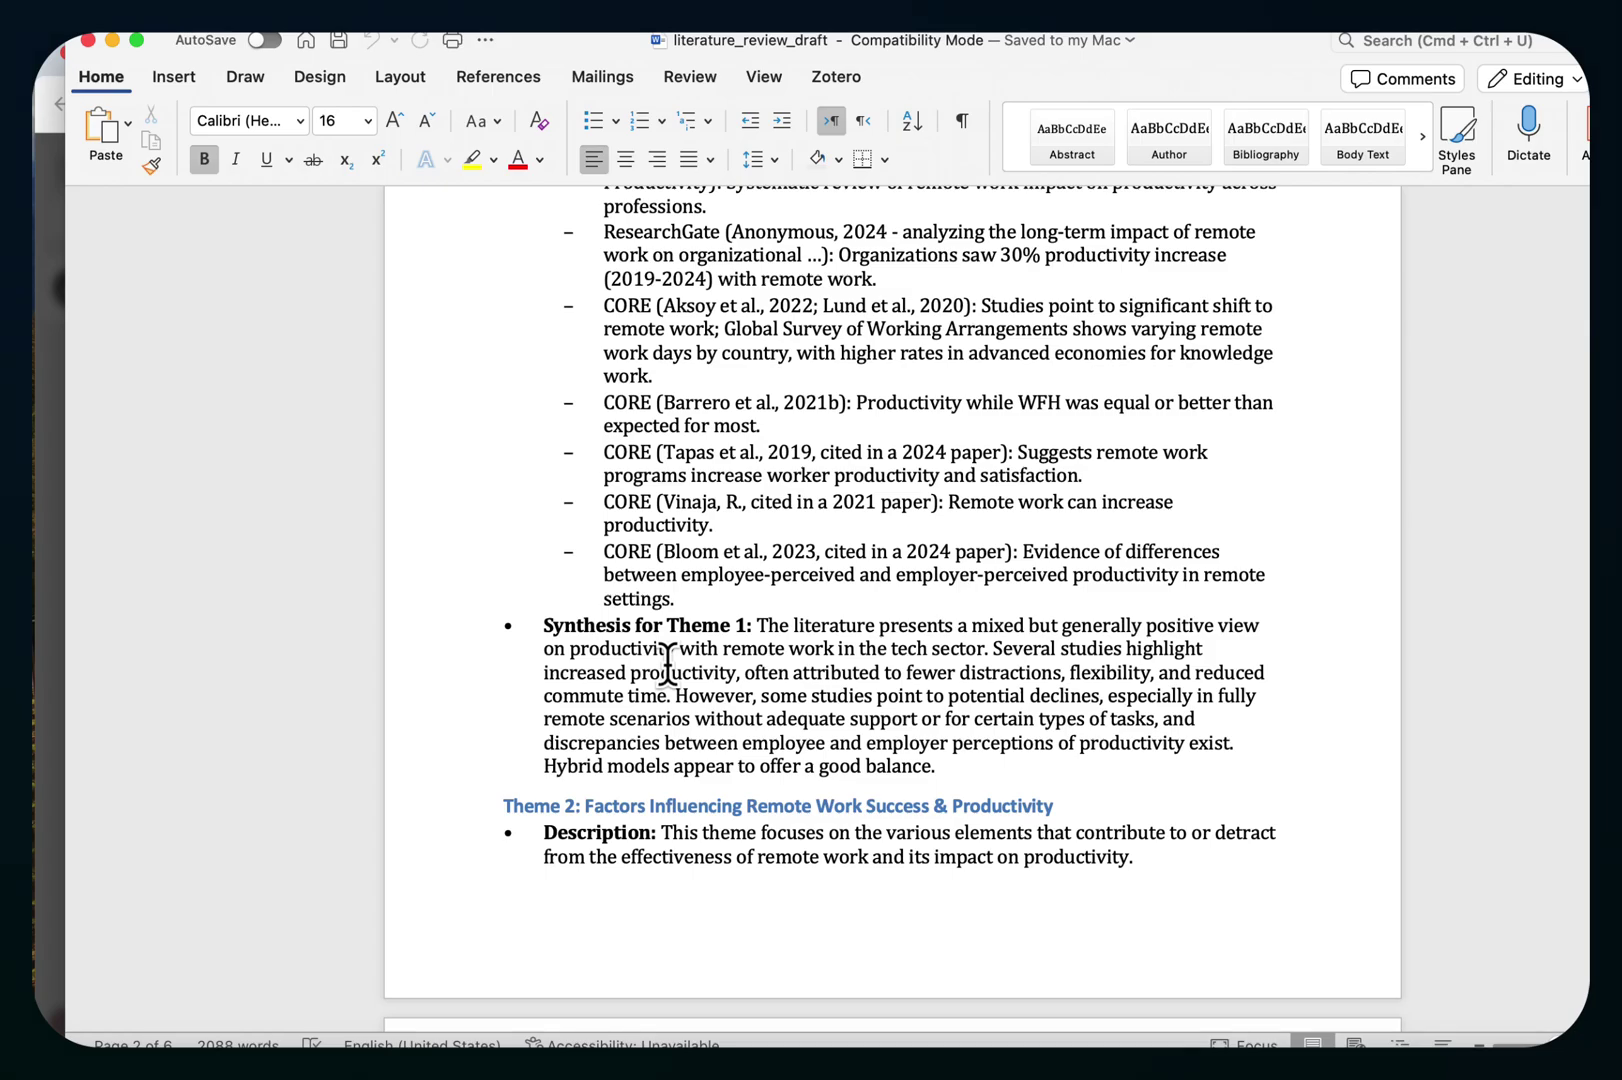
scroll(668, 660, down, 2)
scroll(554, 525, down, 3)
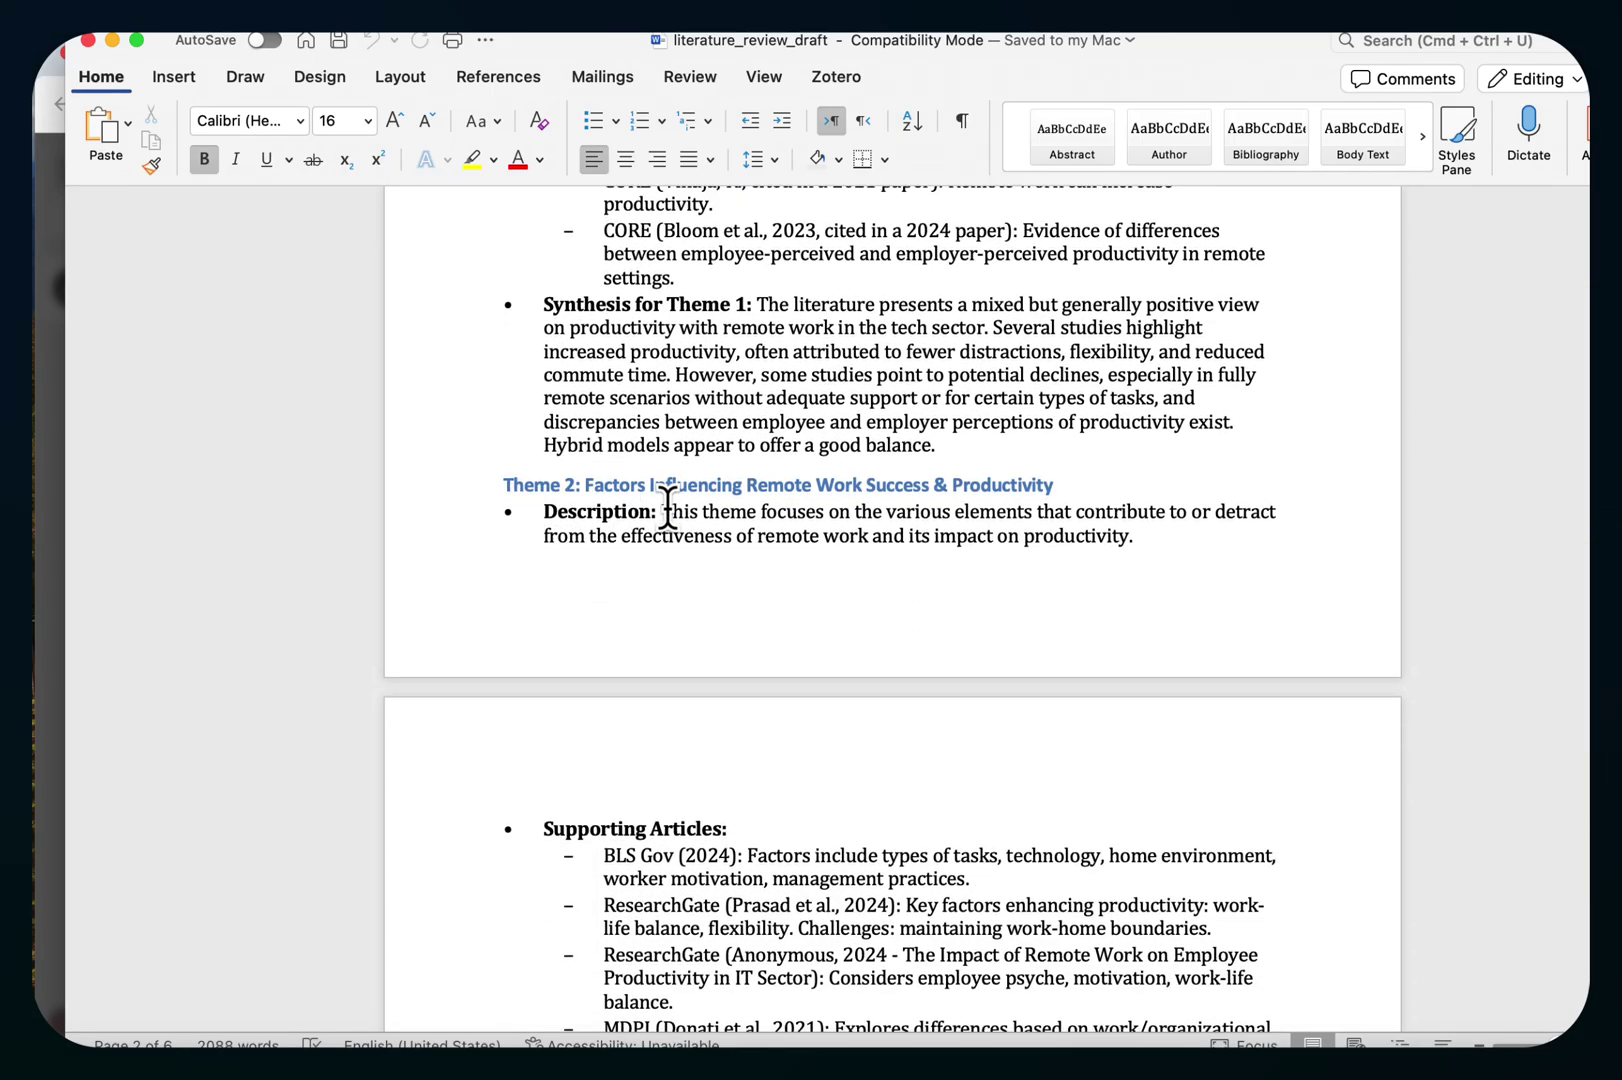
scroll(667, 509, down, 4)
scroll(634, 558, down, 10)
scroll(583, 608, down, 5)
scroll(586, 589, down, 7)
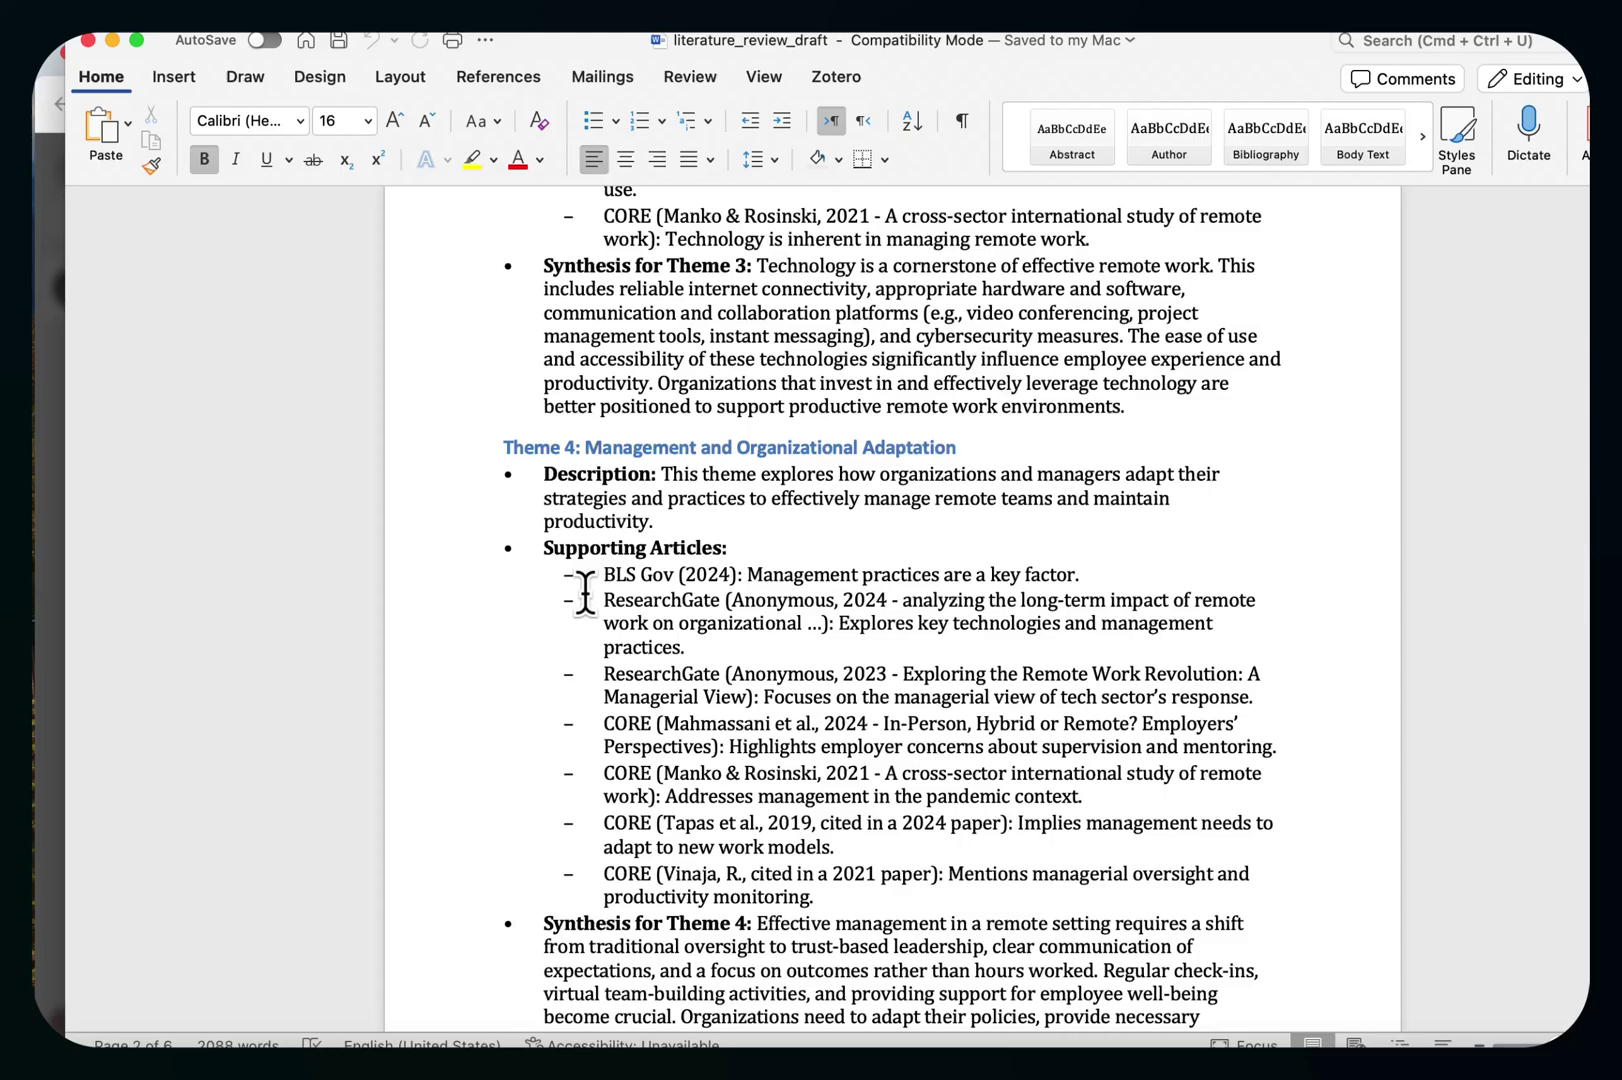
scroll(532, 579, down, 5)
scroll(533, 609, down, 8)
scroll(579, 591, down, 9)
scroll(586, 590, down, 5)
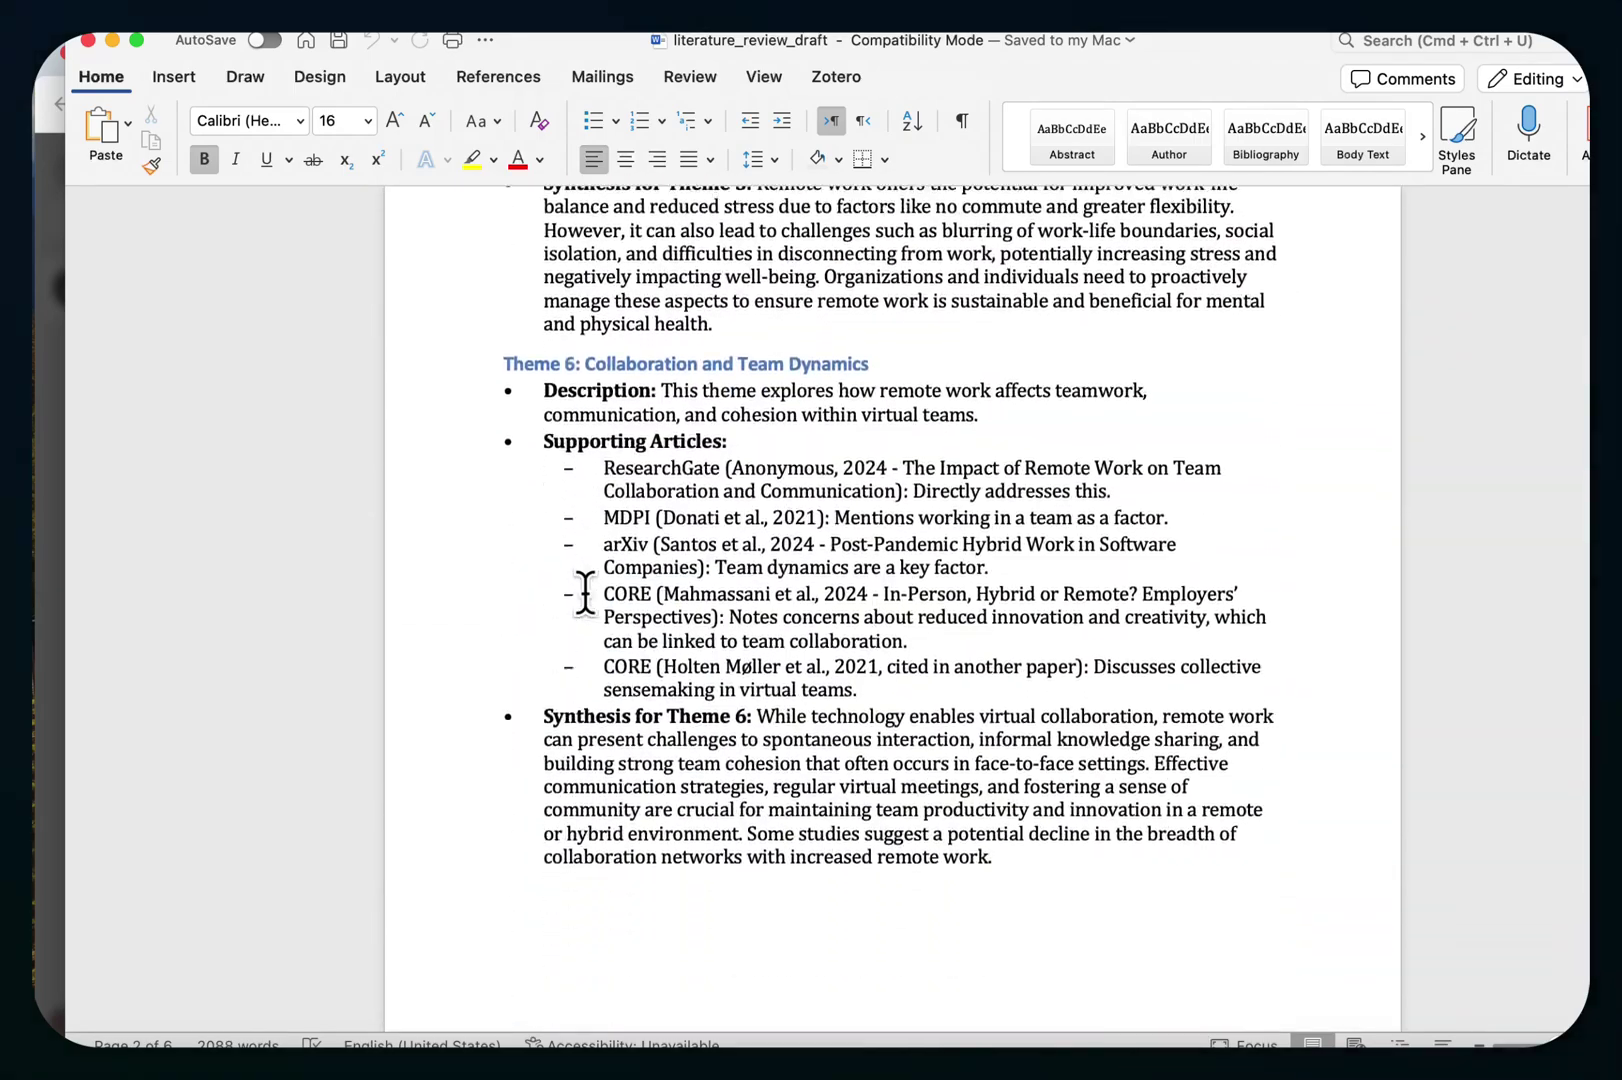
scroll(585, 591, down, 7)
scroll(585, 591, down, 6)
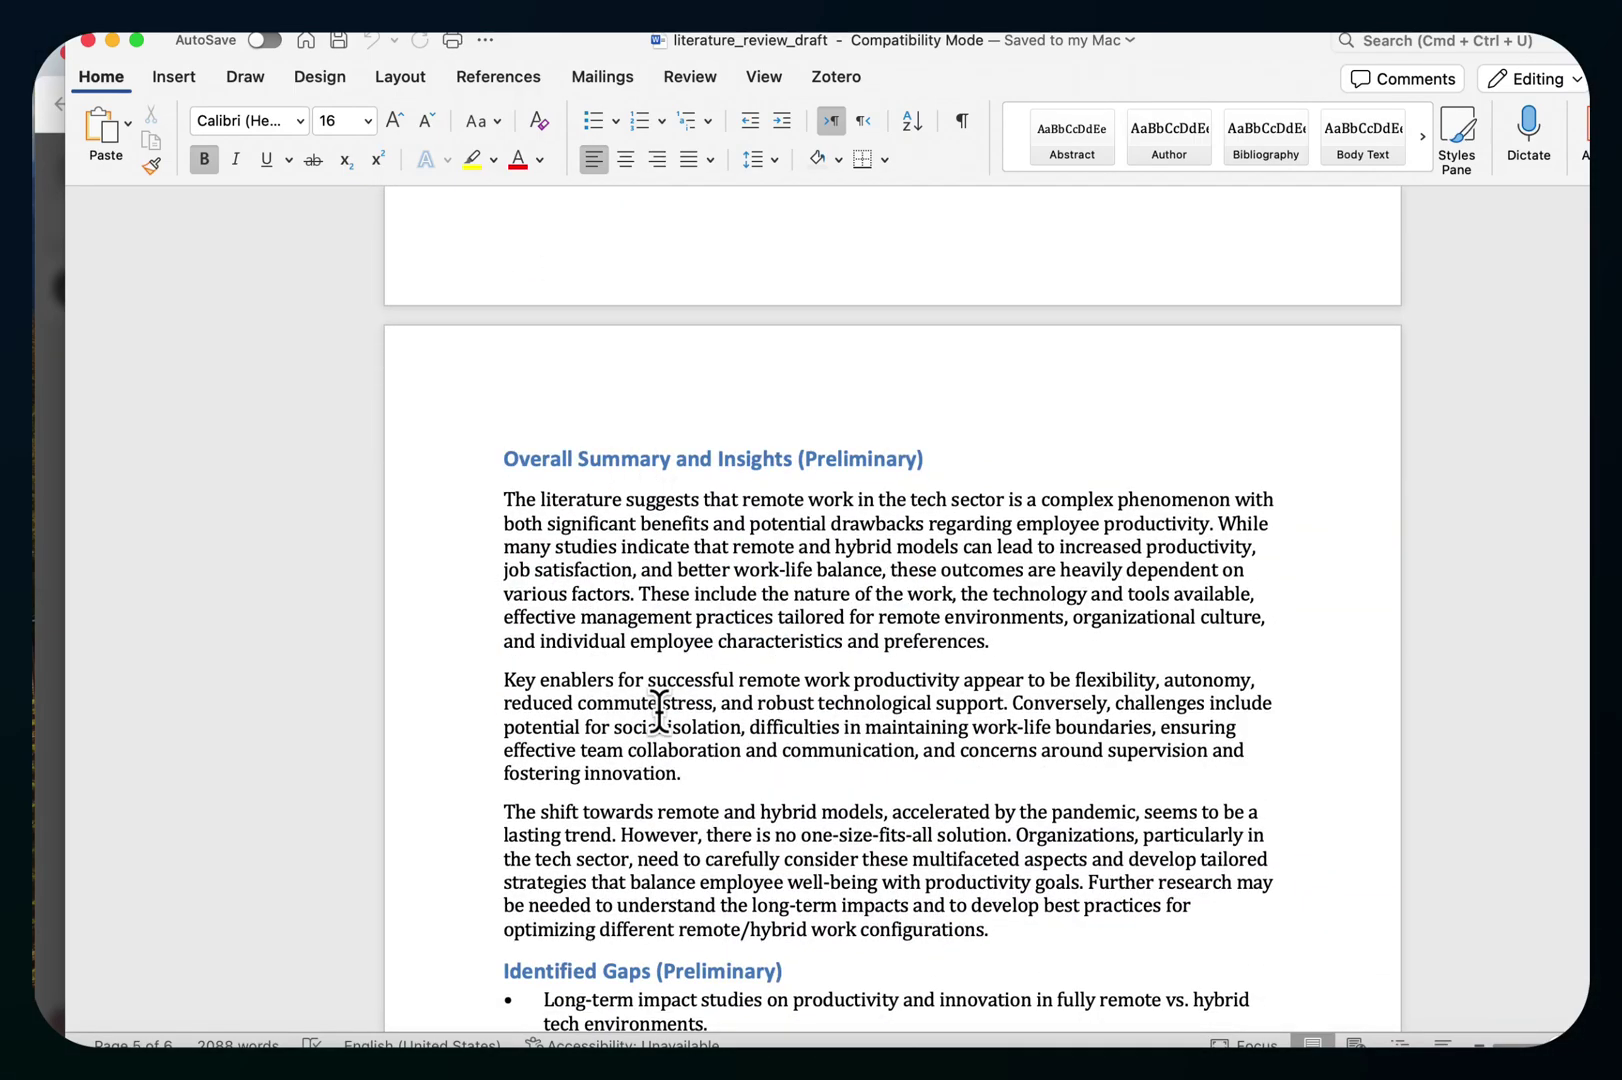
scroll(659, 713, down, 2)
scroll(660, 712, down, 6)
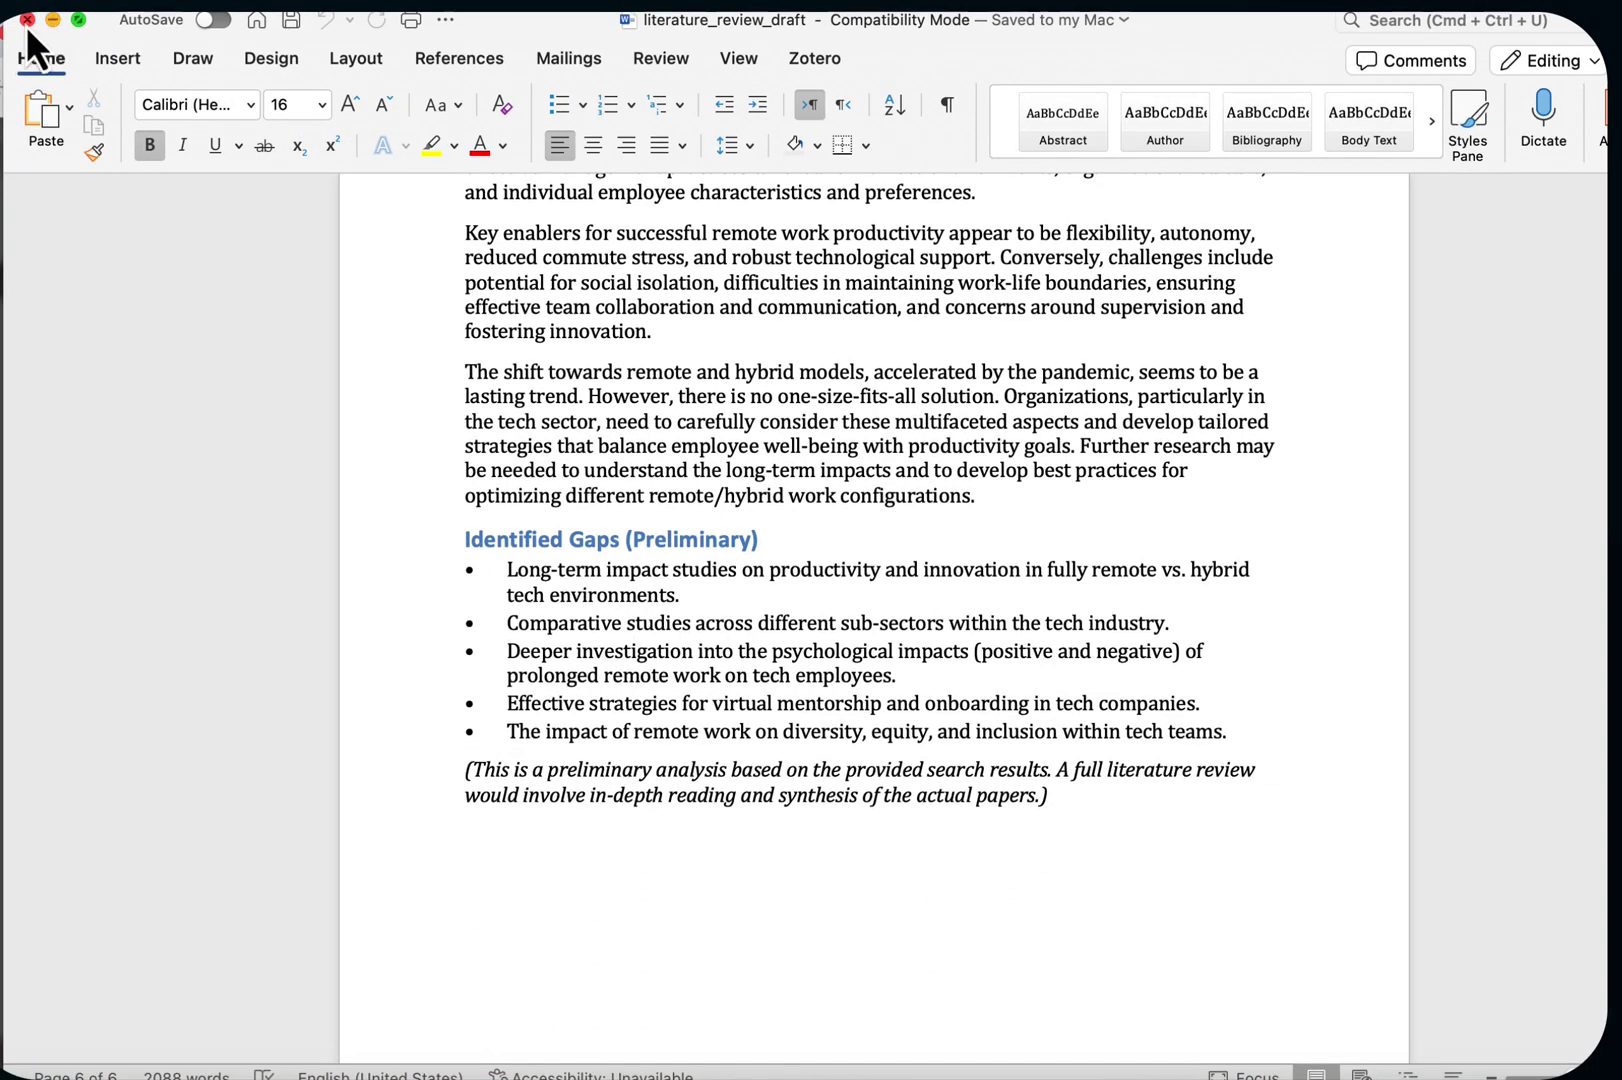
Step: Close the draft and open literature_review_final.docx in Word instead
click(27, 21)
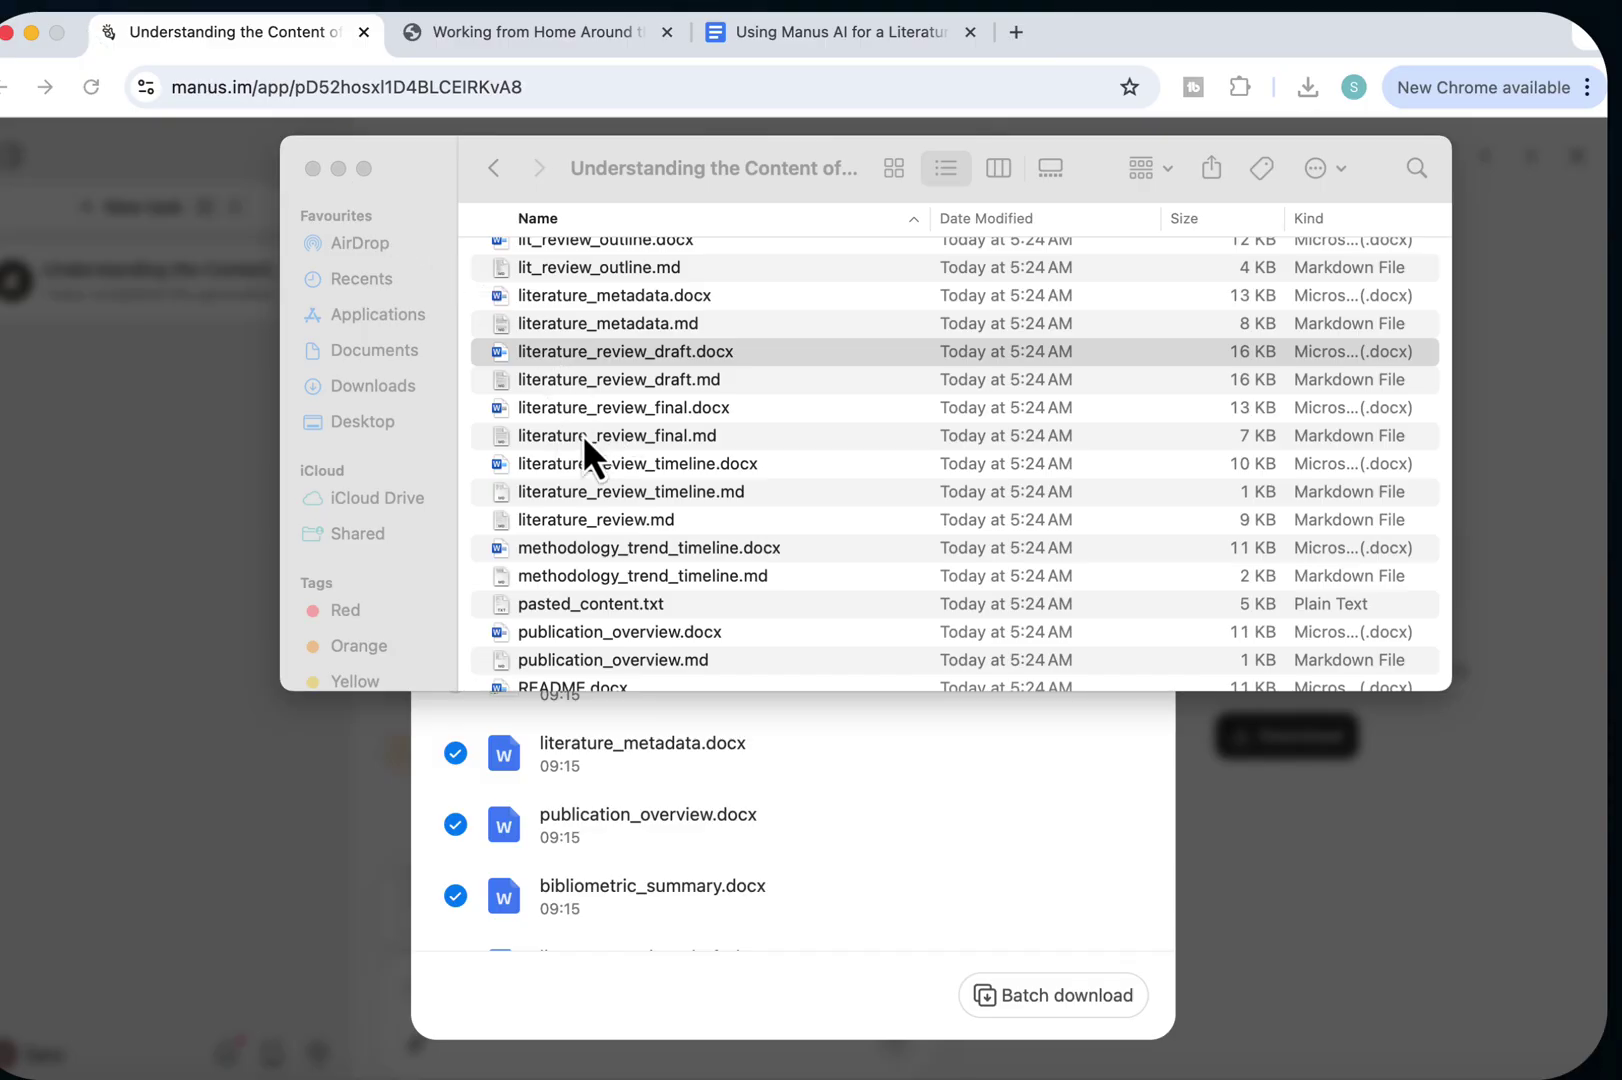
double_click(598, 408)
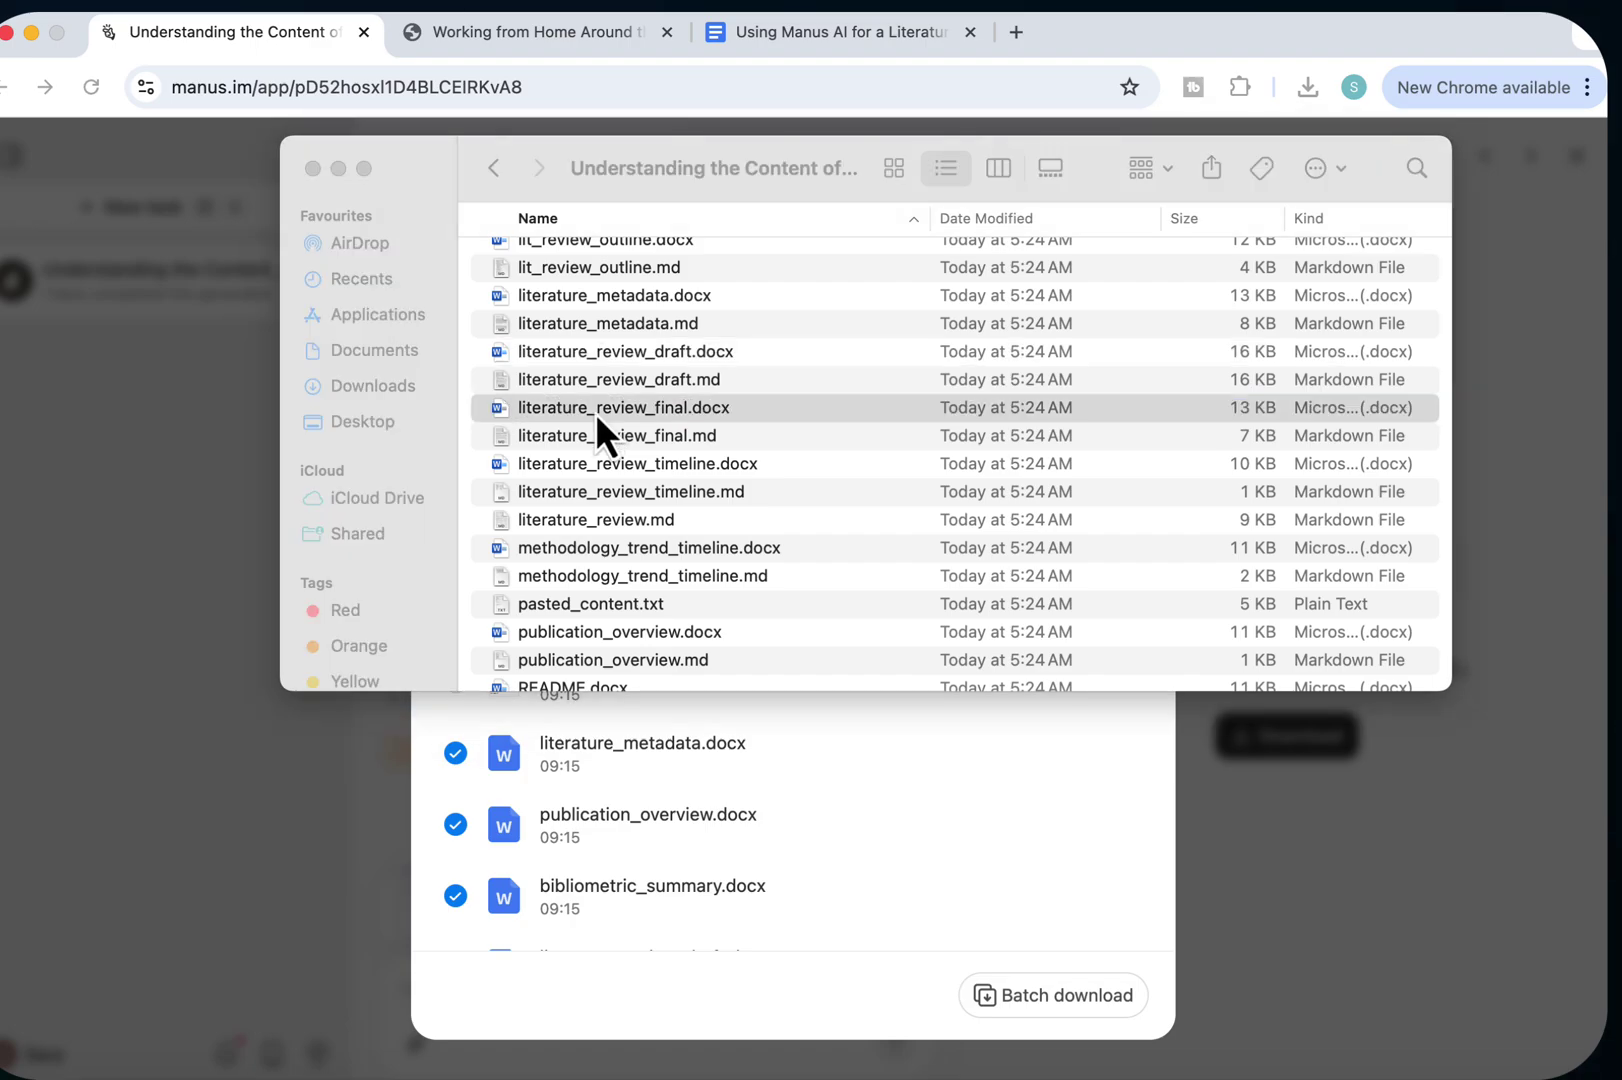
scroll(645, 570, down, 3)
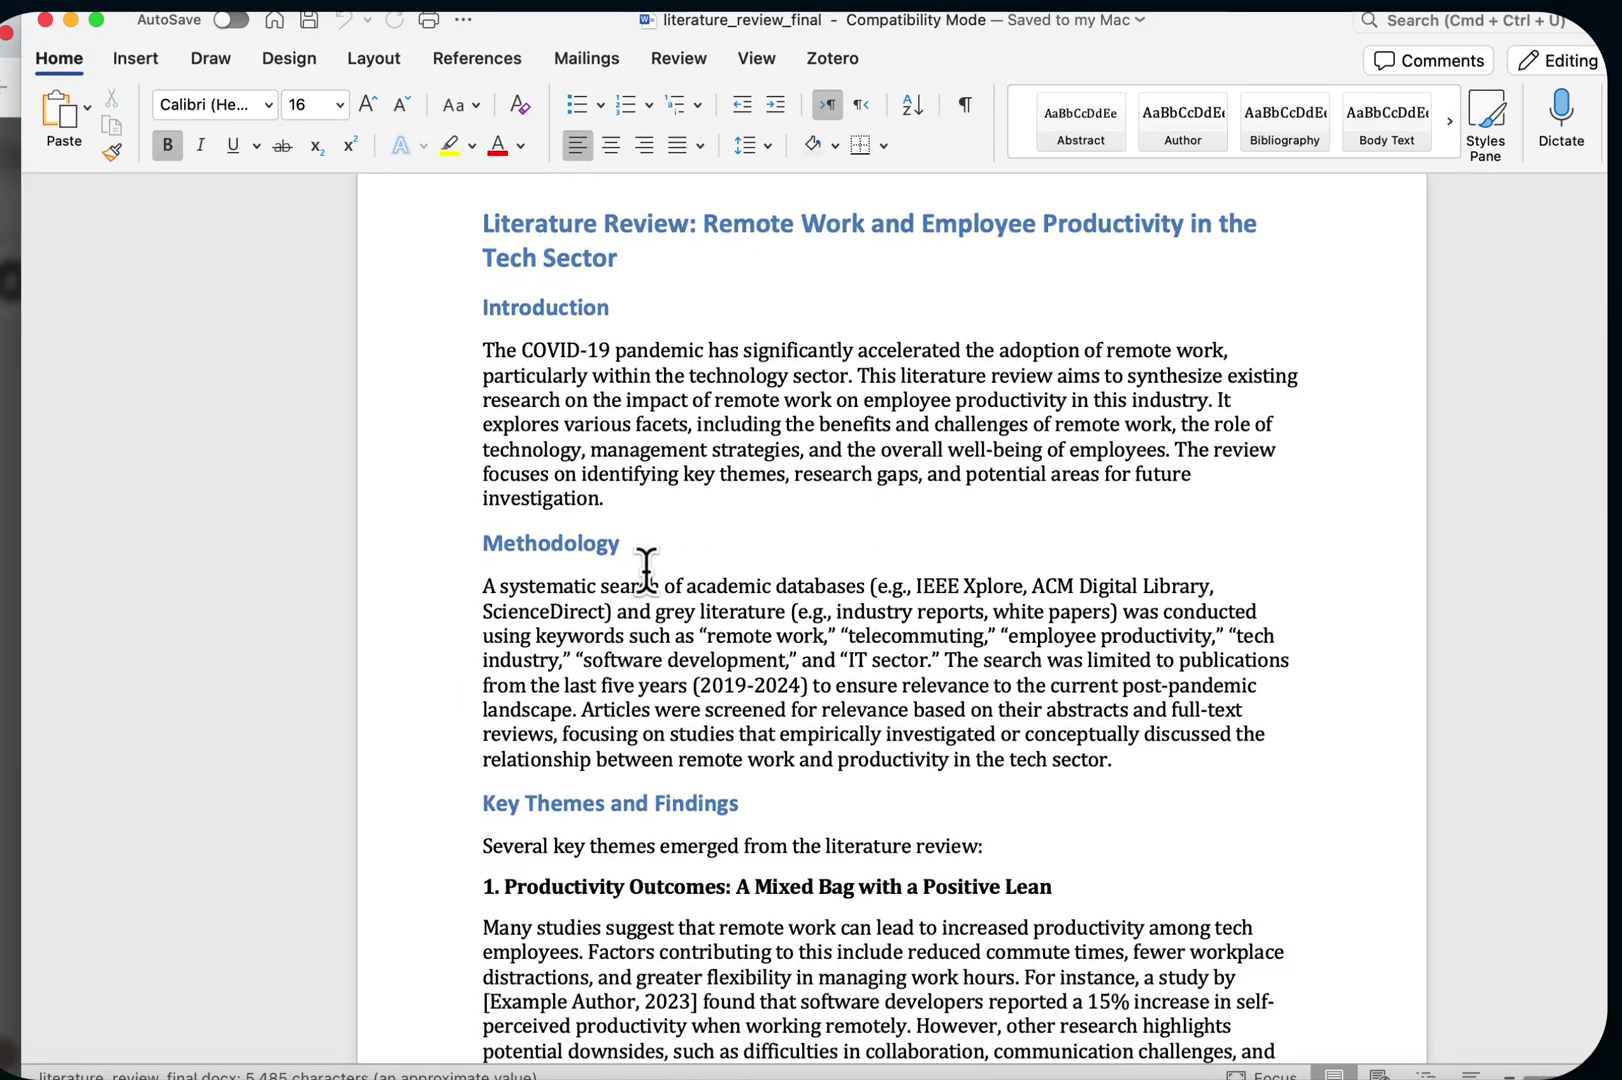
scroll(605, 448, down, 4)
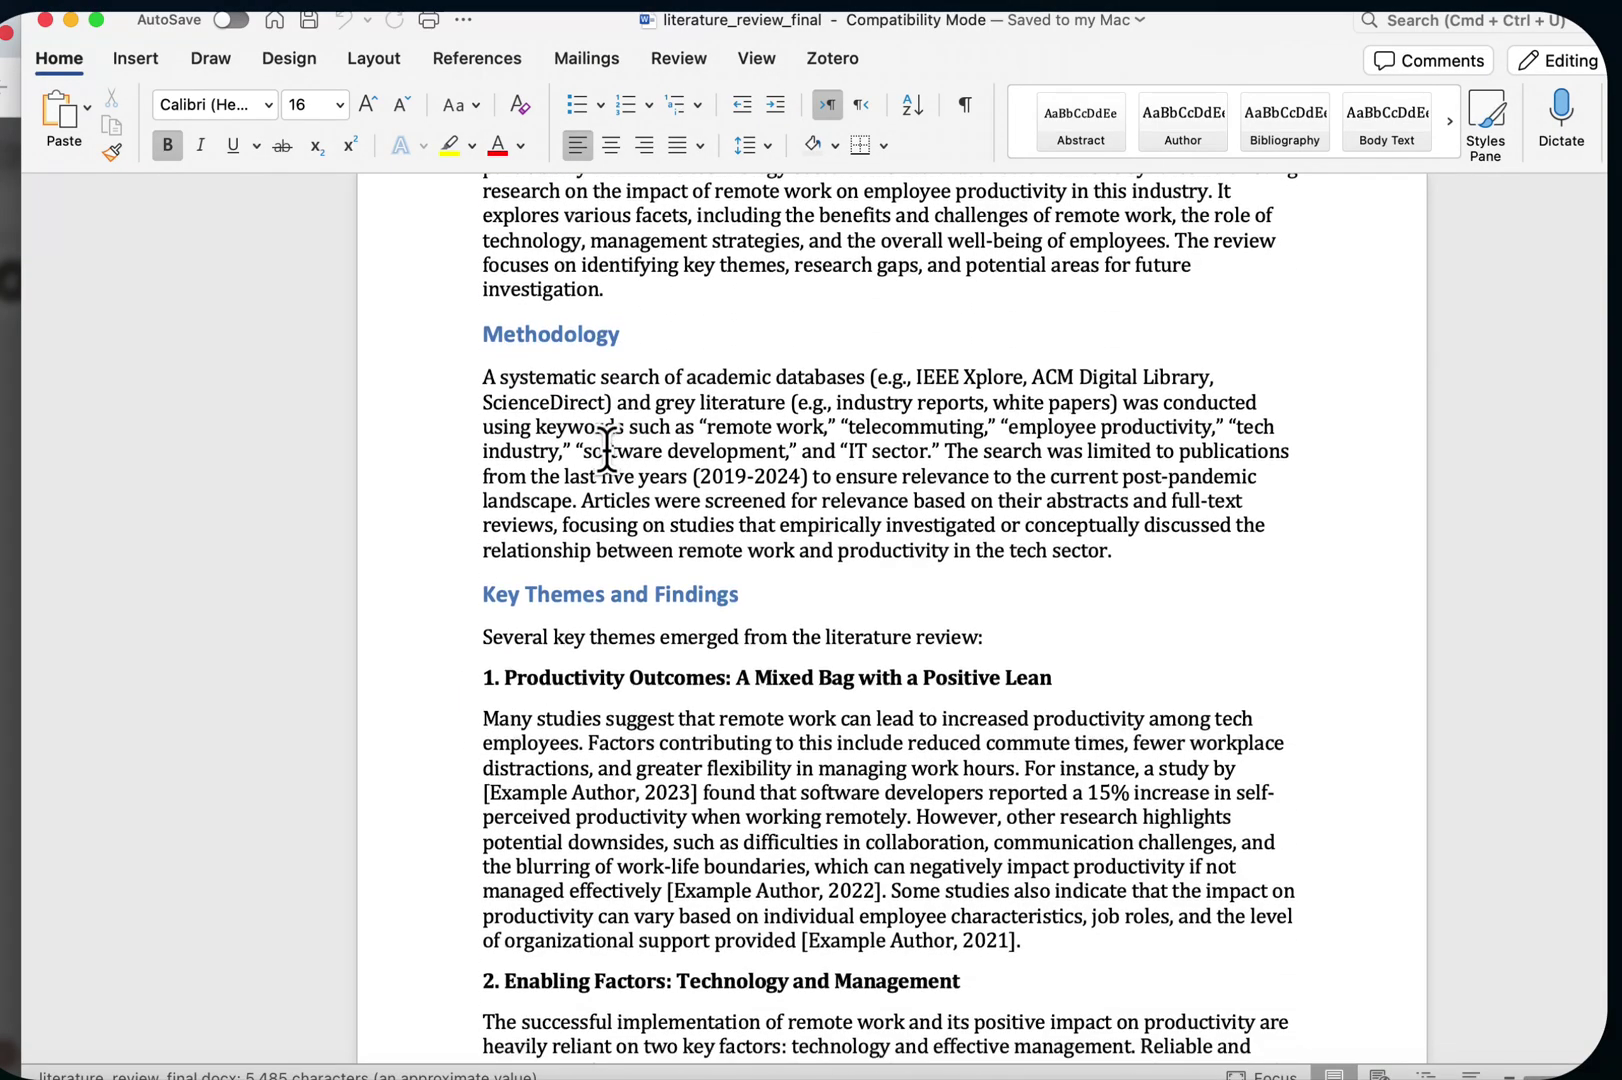
scroll(583, 609, up, 4)
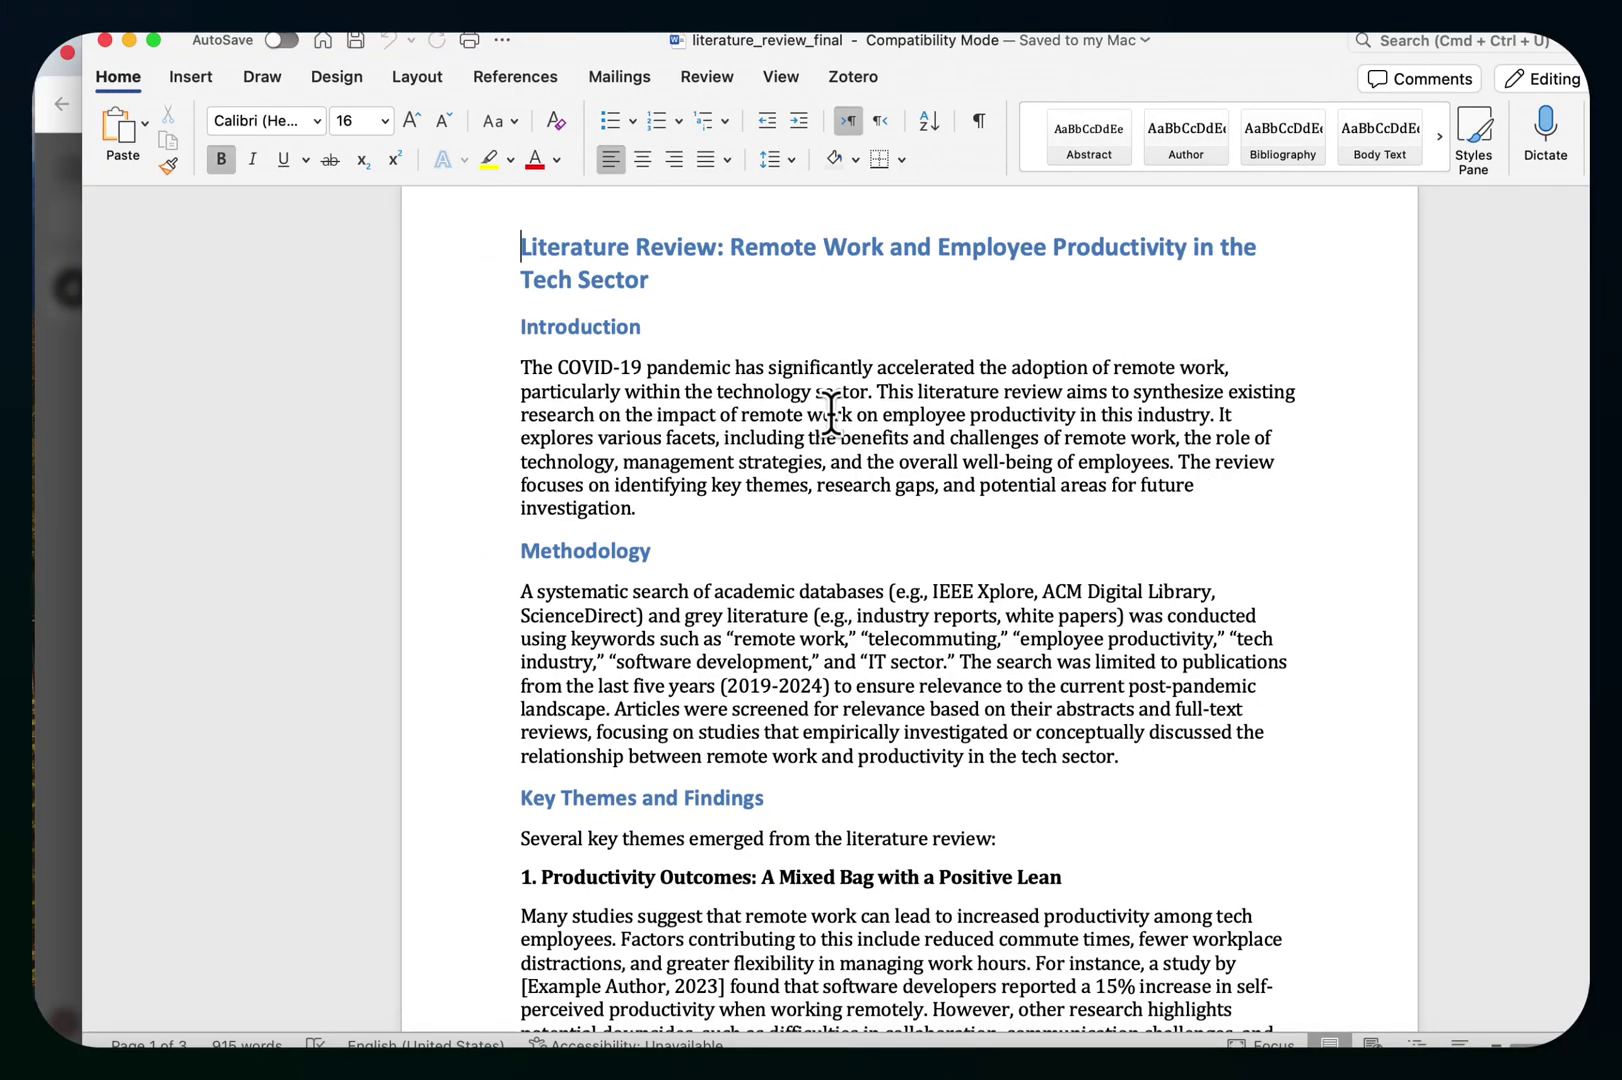
scroll(831, 411, down, 2)
scroll(830, 412, down, 3)
scroll(830, 412, down, 3)
scroll(830, 412, down, 3)
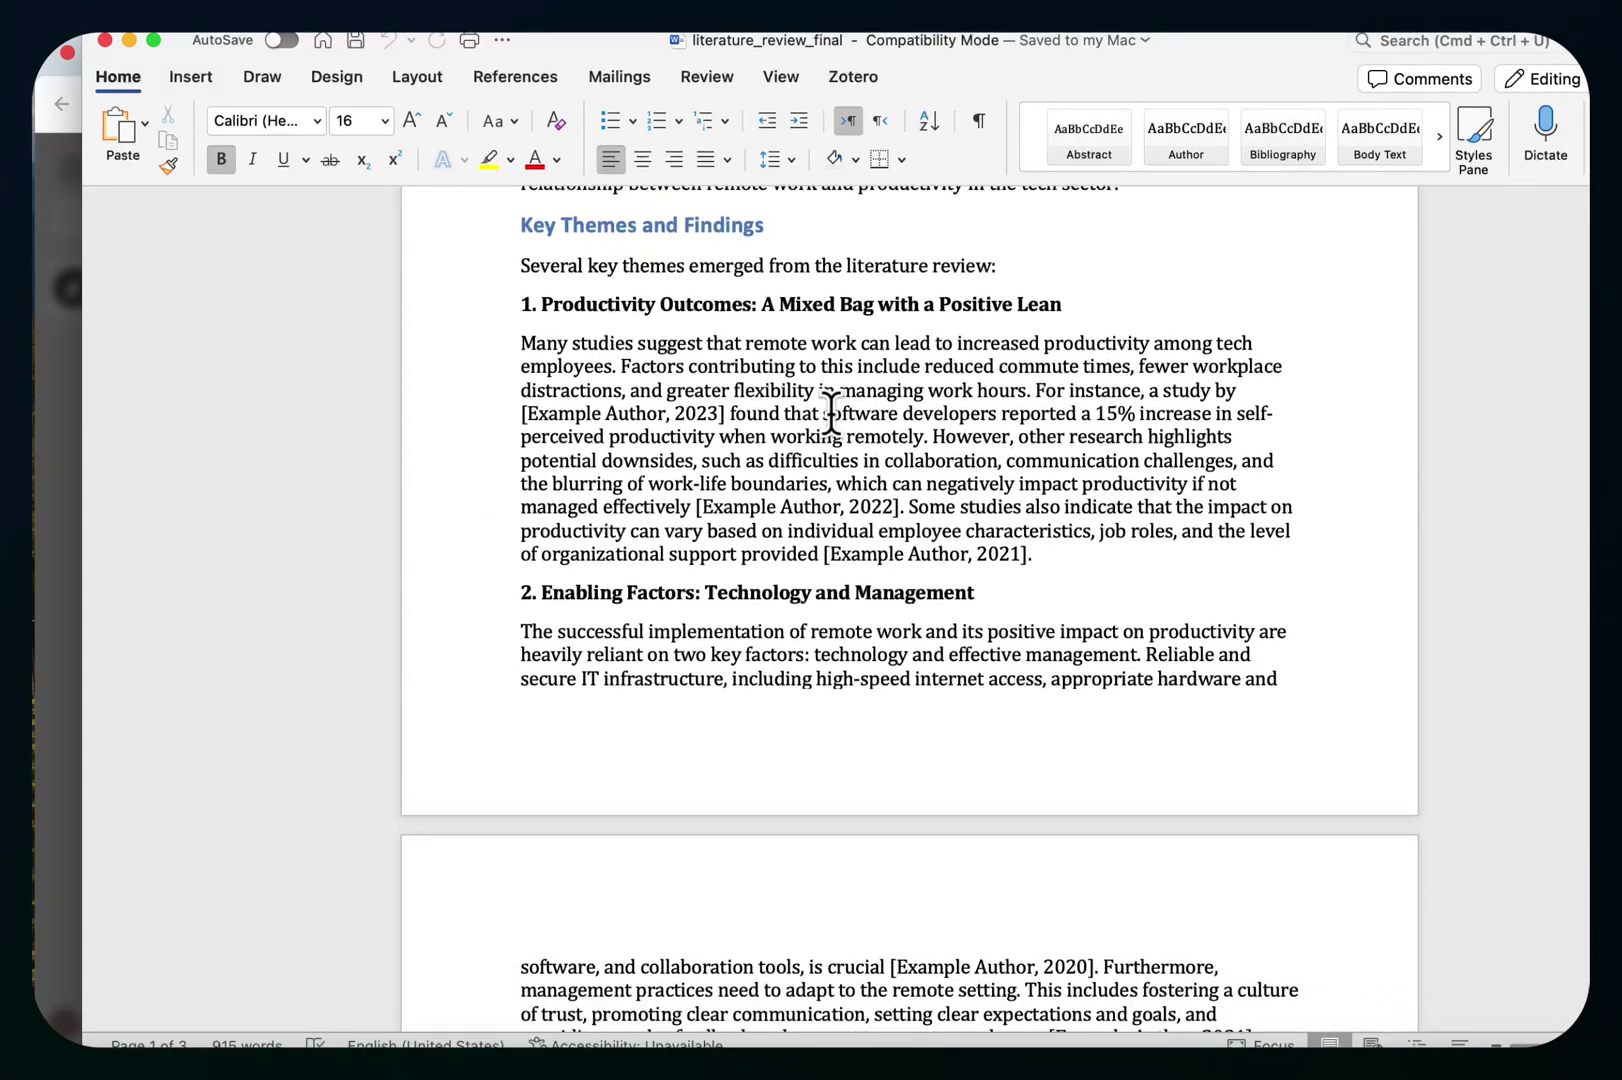
scroll(714, 545, down, 5)
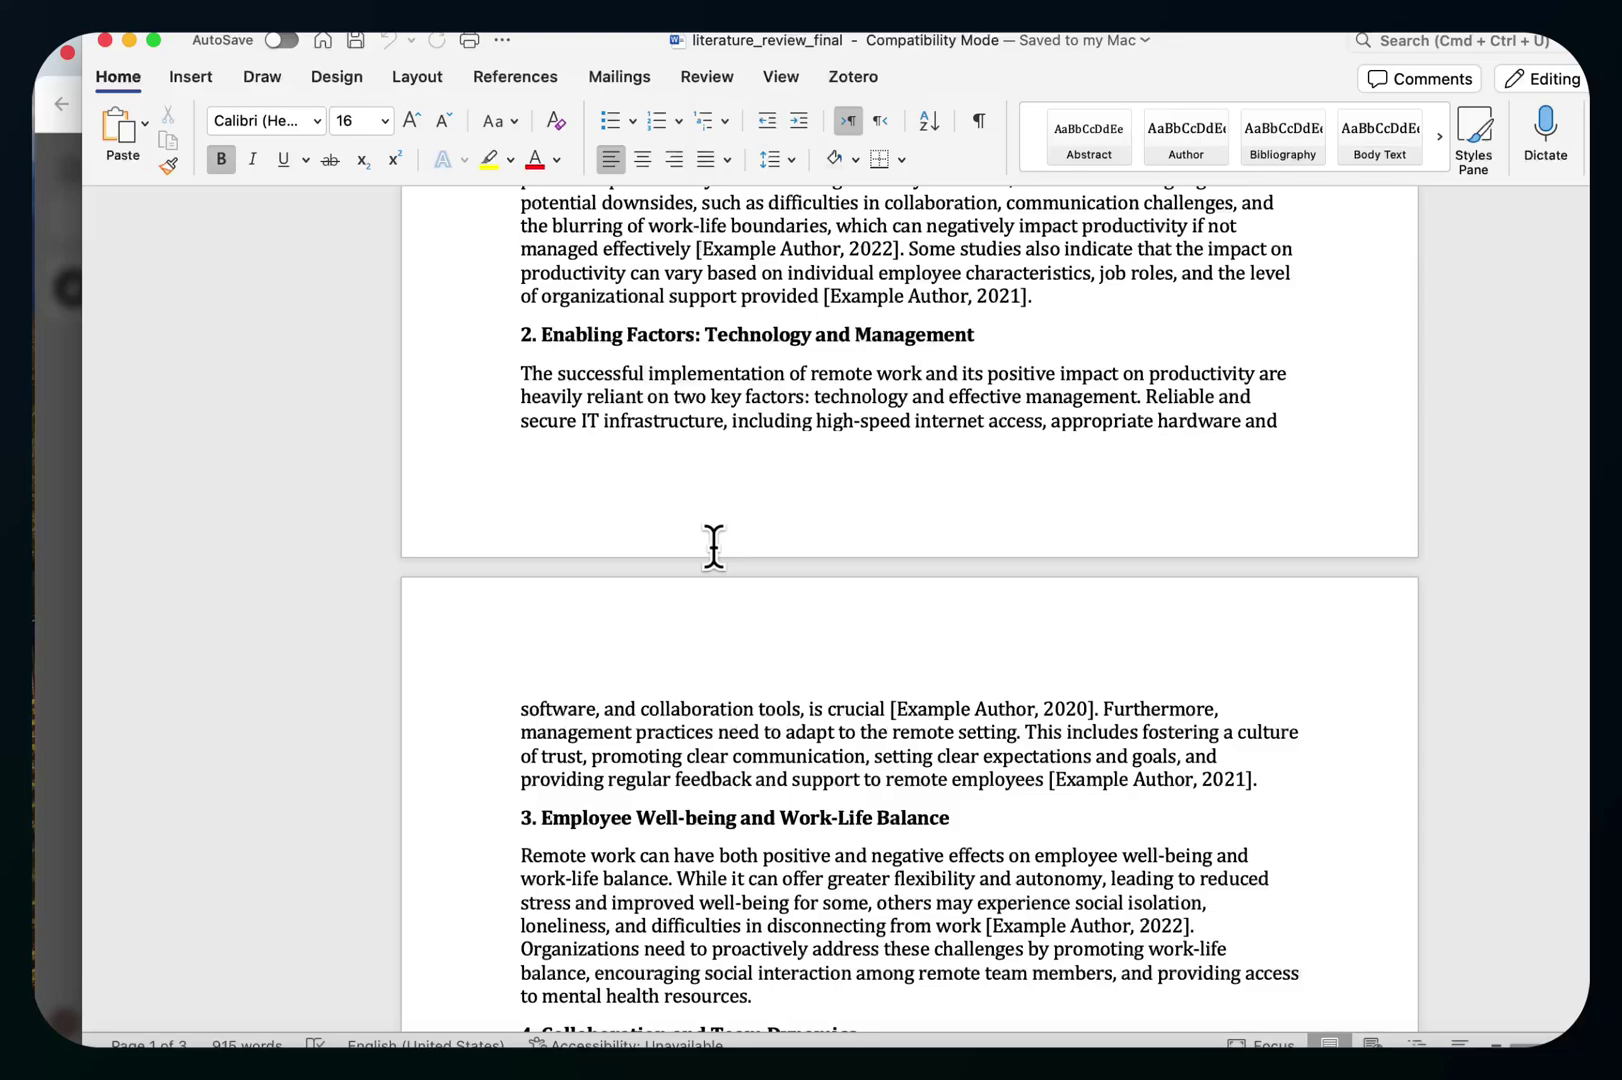
scroll(713, 545, down, 10)
scroll(714, 545, down, 7)
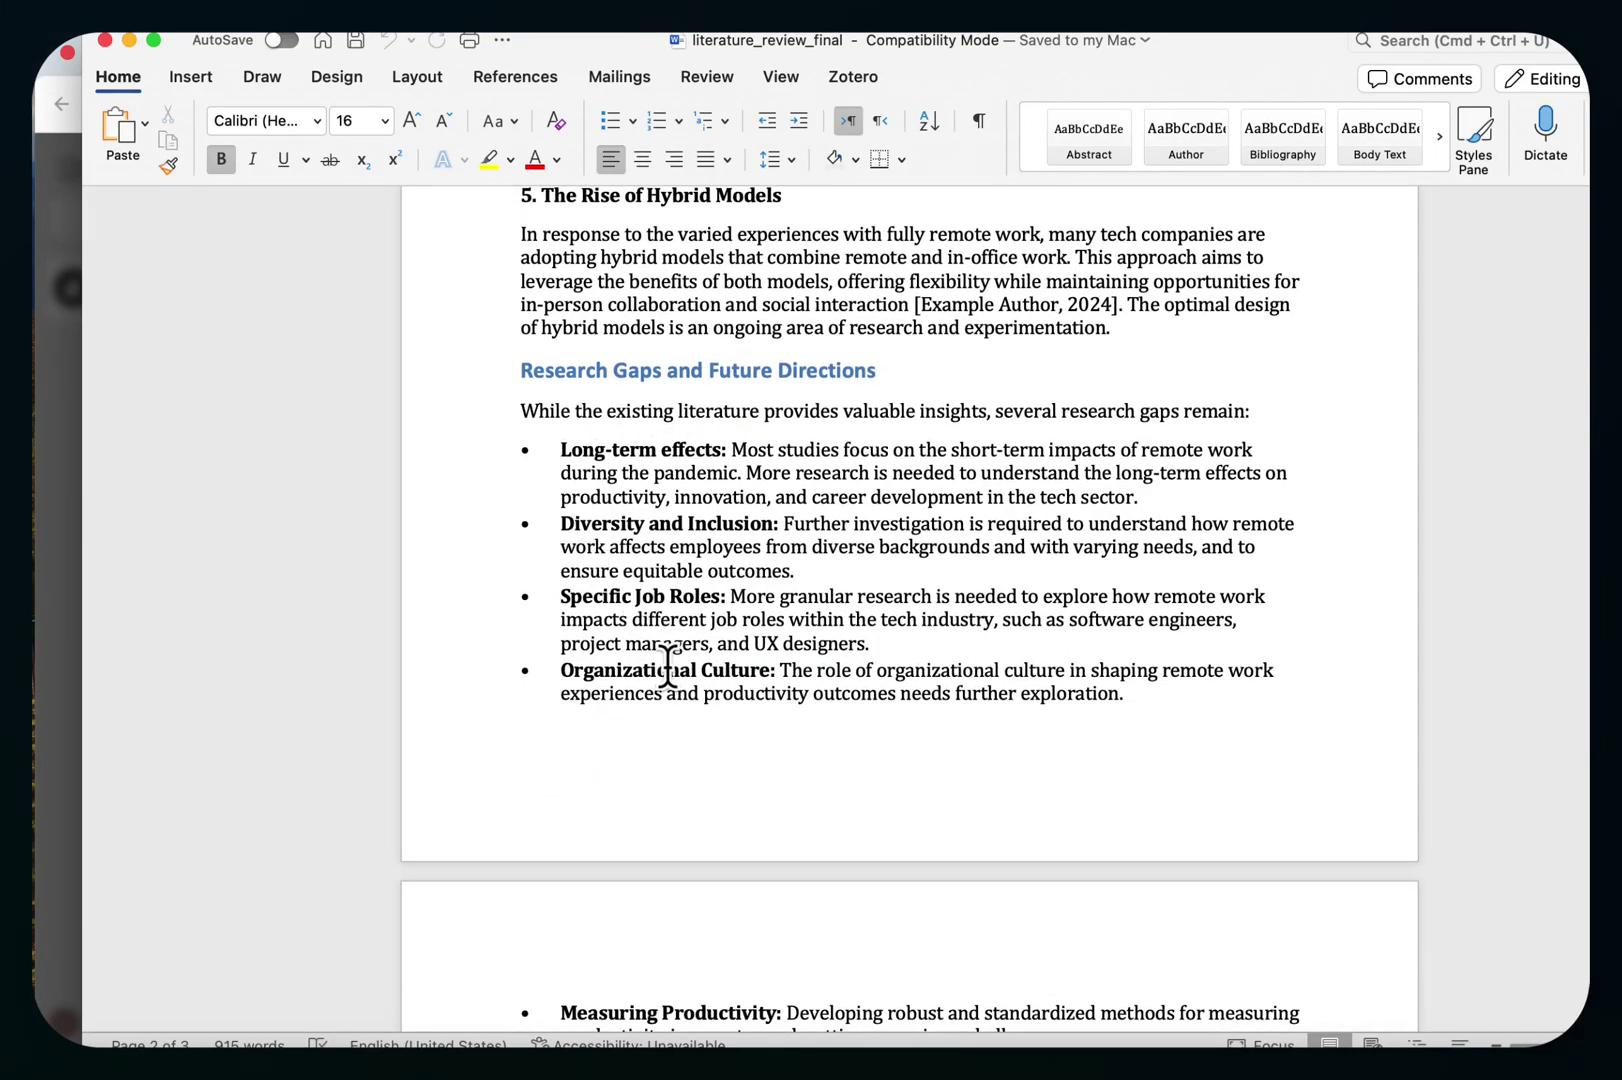
scroll(668, 665, down, 7)
scroll(668, 662, down, 2)
scroll(646, 622, down, 4)
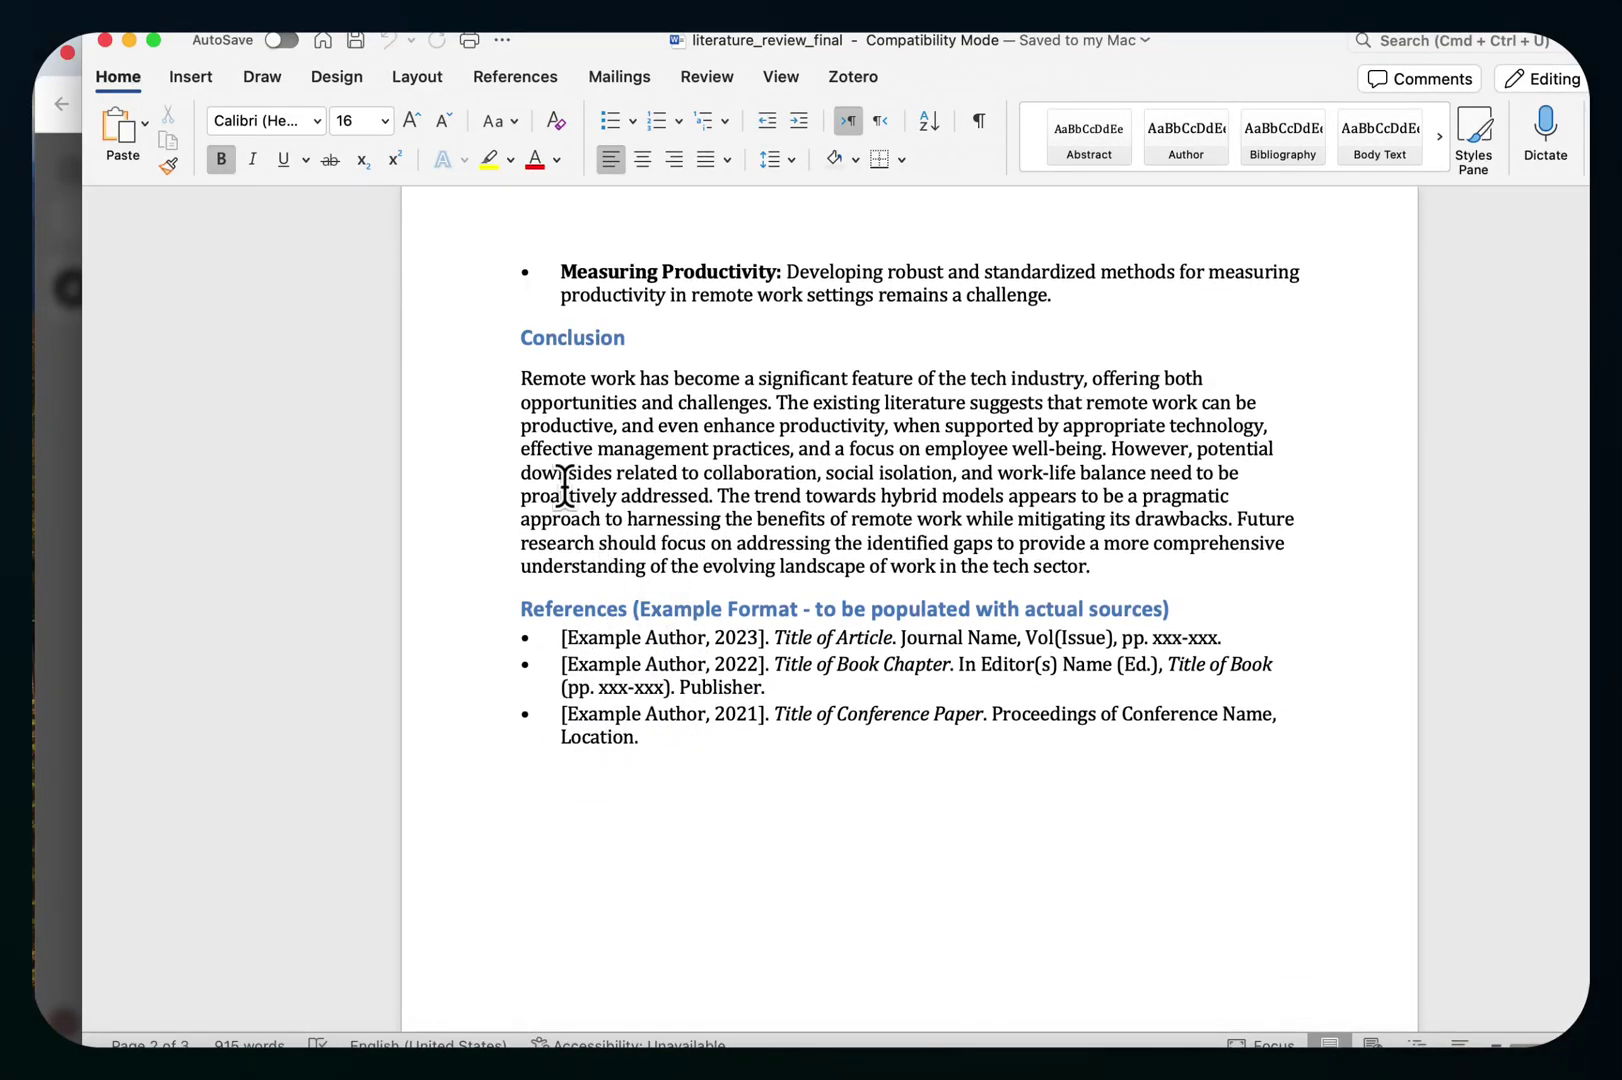
Step: Close the final review and open research_gaps_matrix.docx from the file list
click(107, 44)
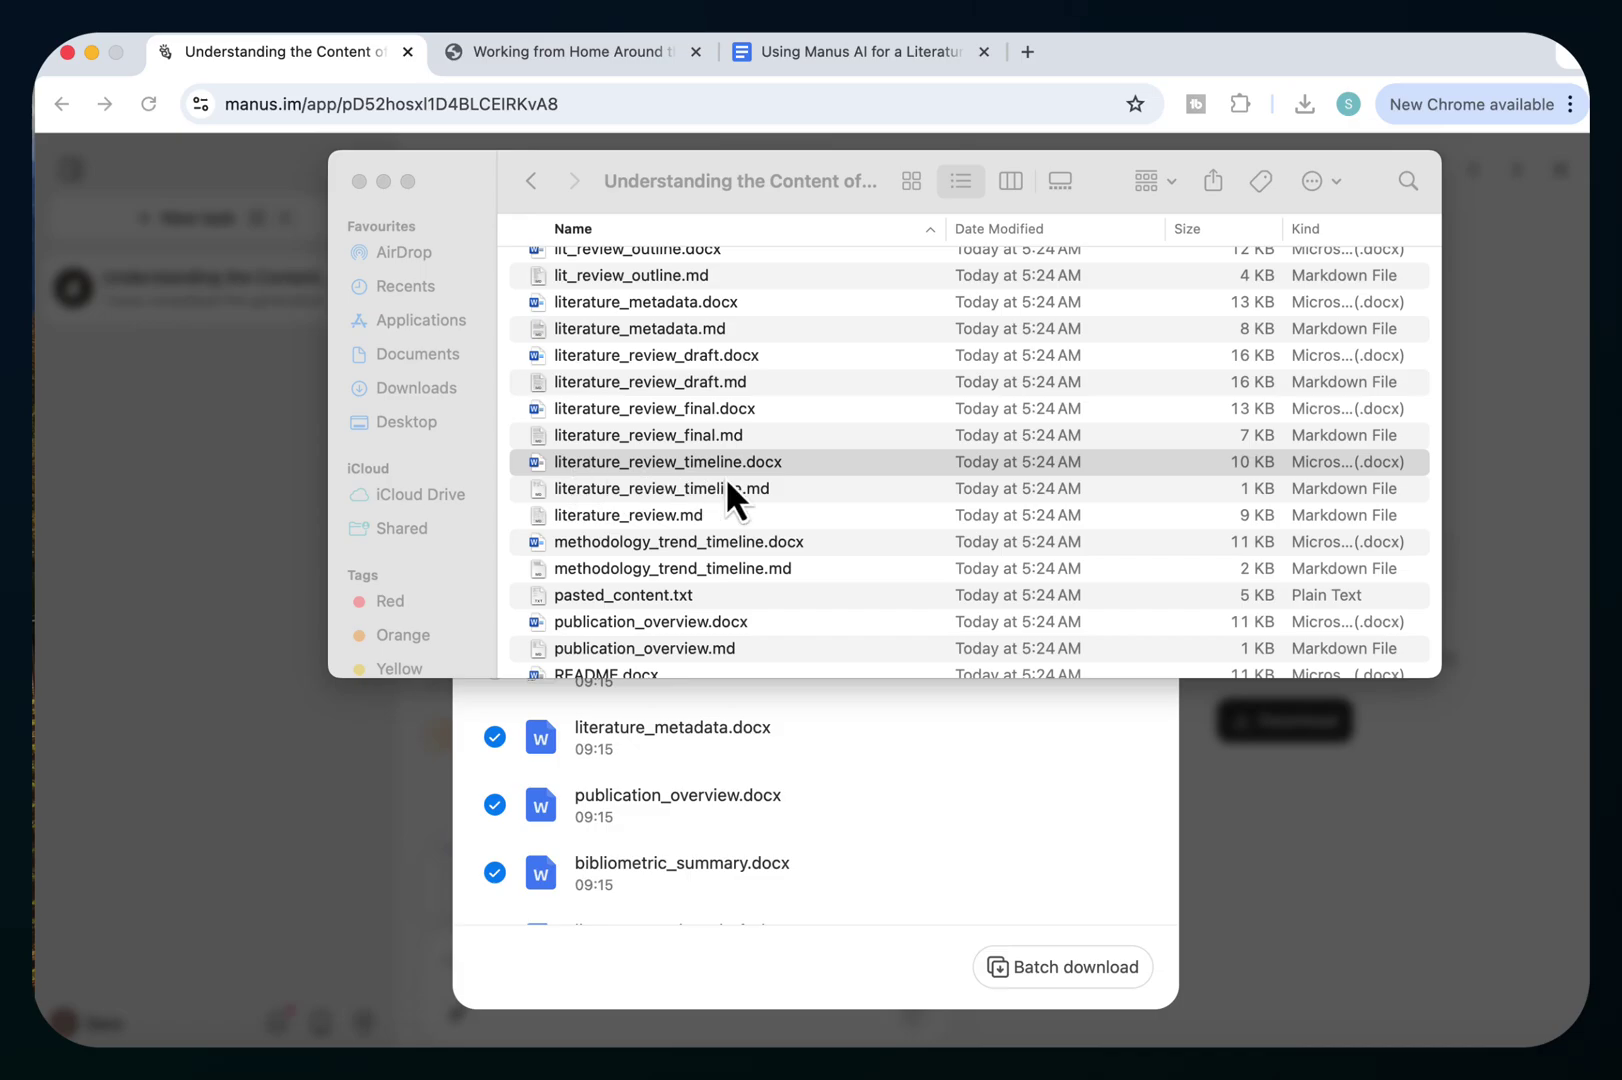
scroll(634, 557, down, 4)
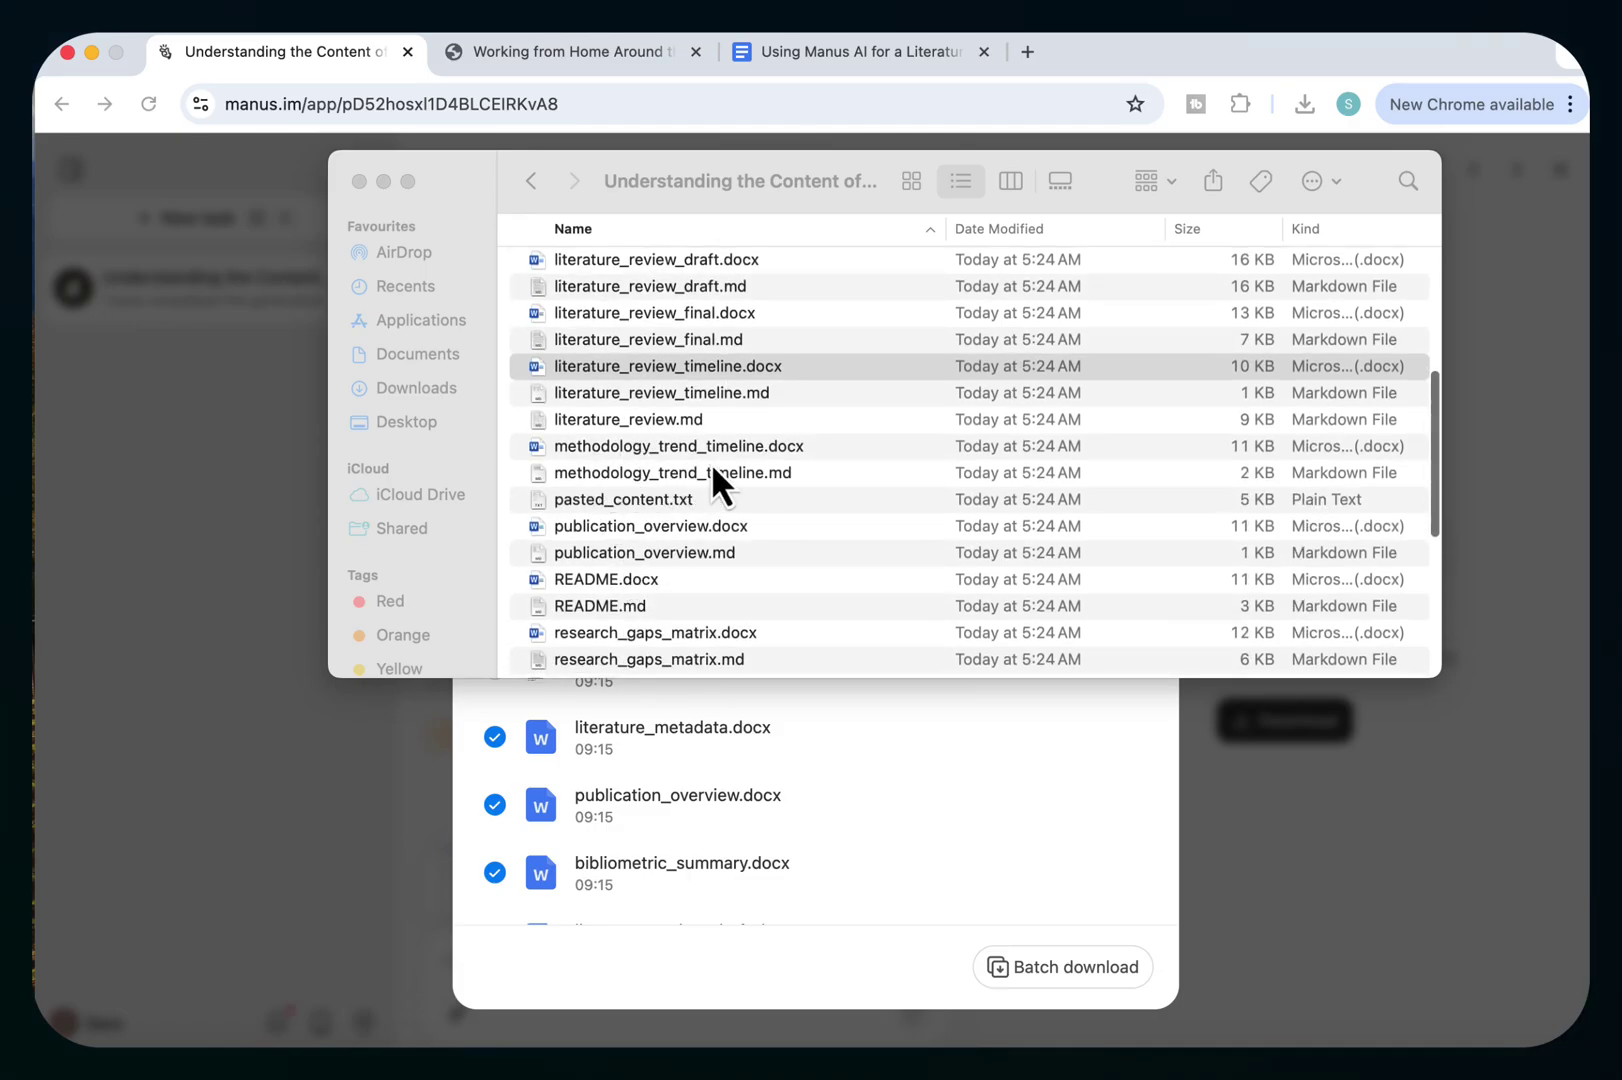
scroll(649, 551, down, 2)
scroll(644, 559, down, 2)
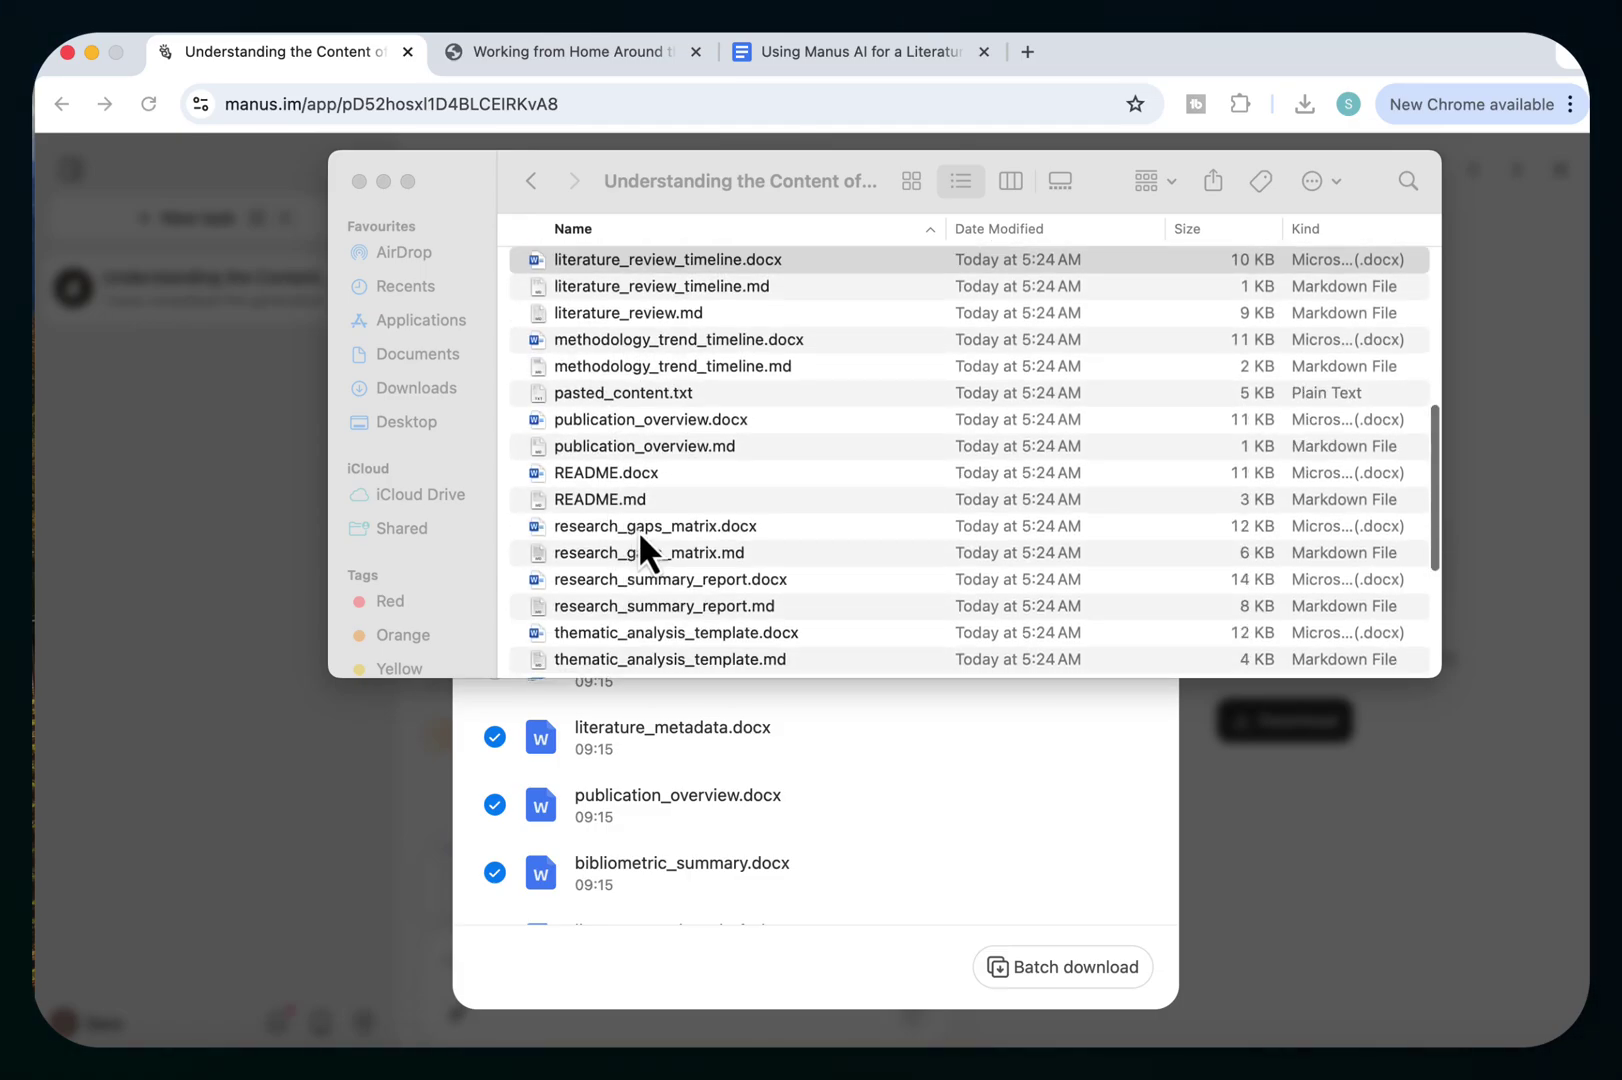
double_click(640, 529)
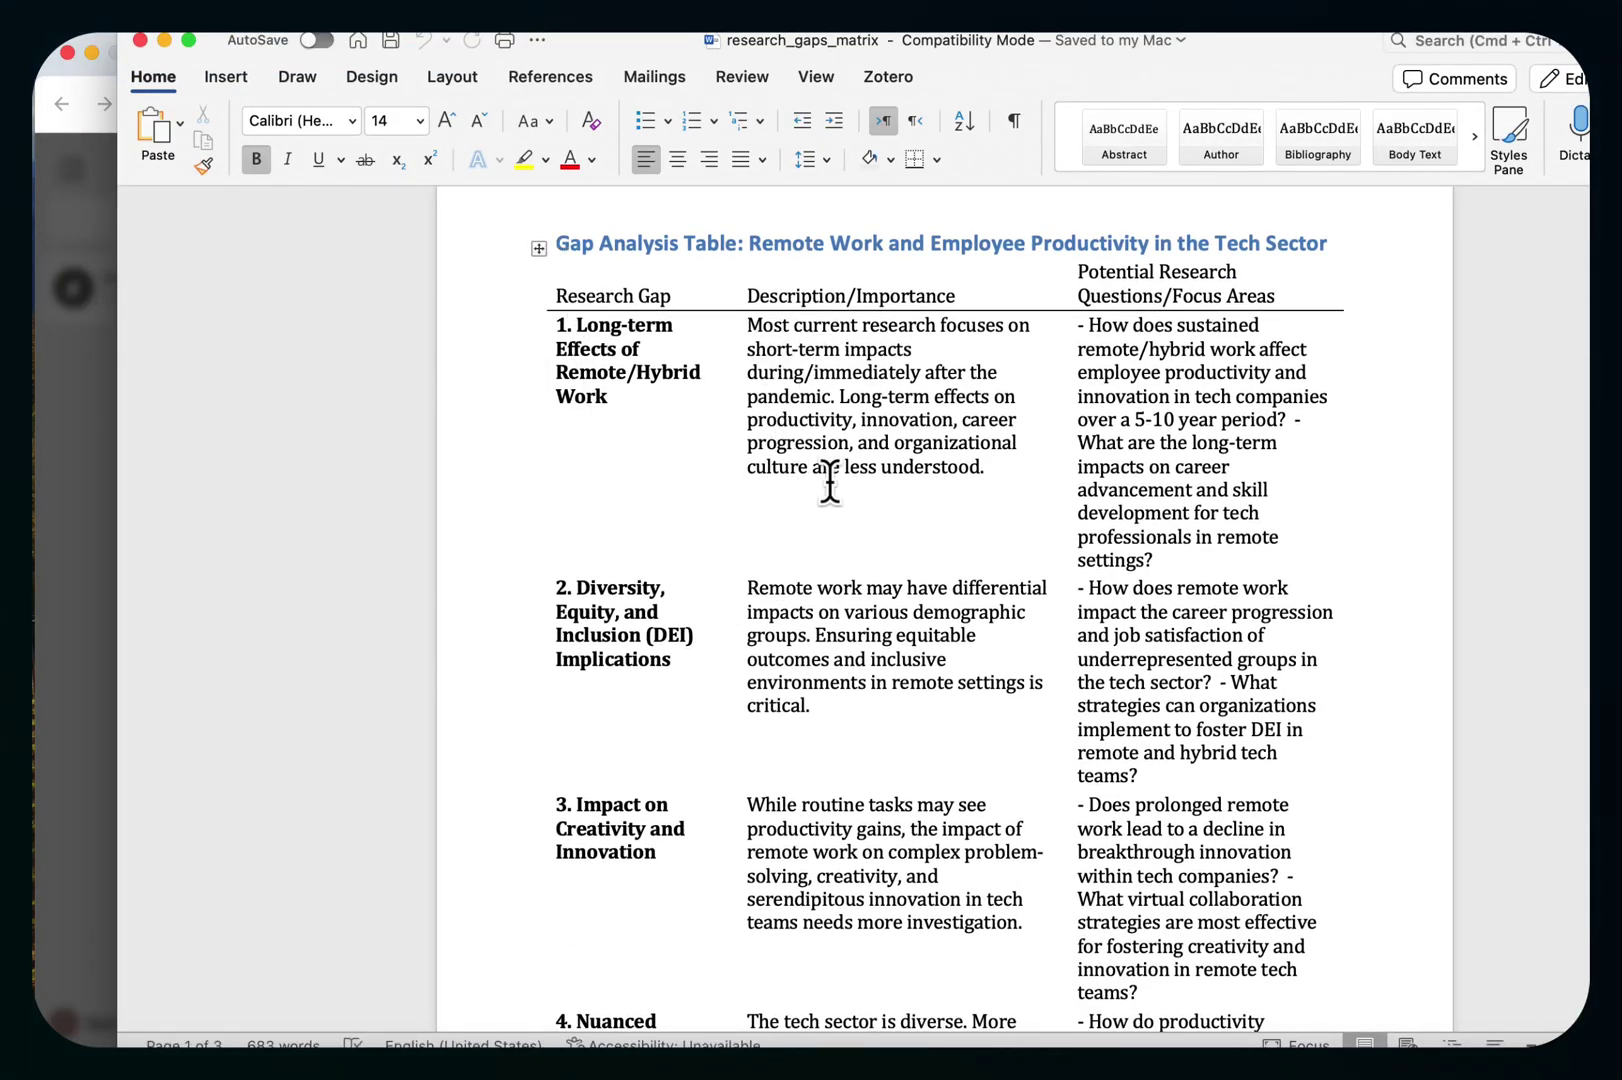
scroll(813, 485, down, 5)
scroll(1057, 359, down, 3)
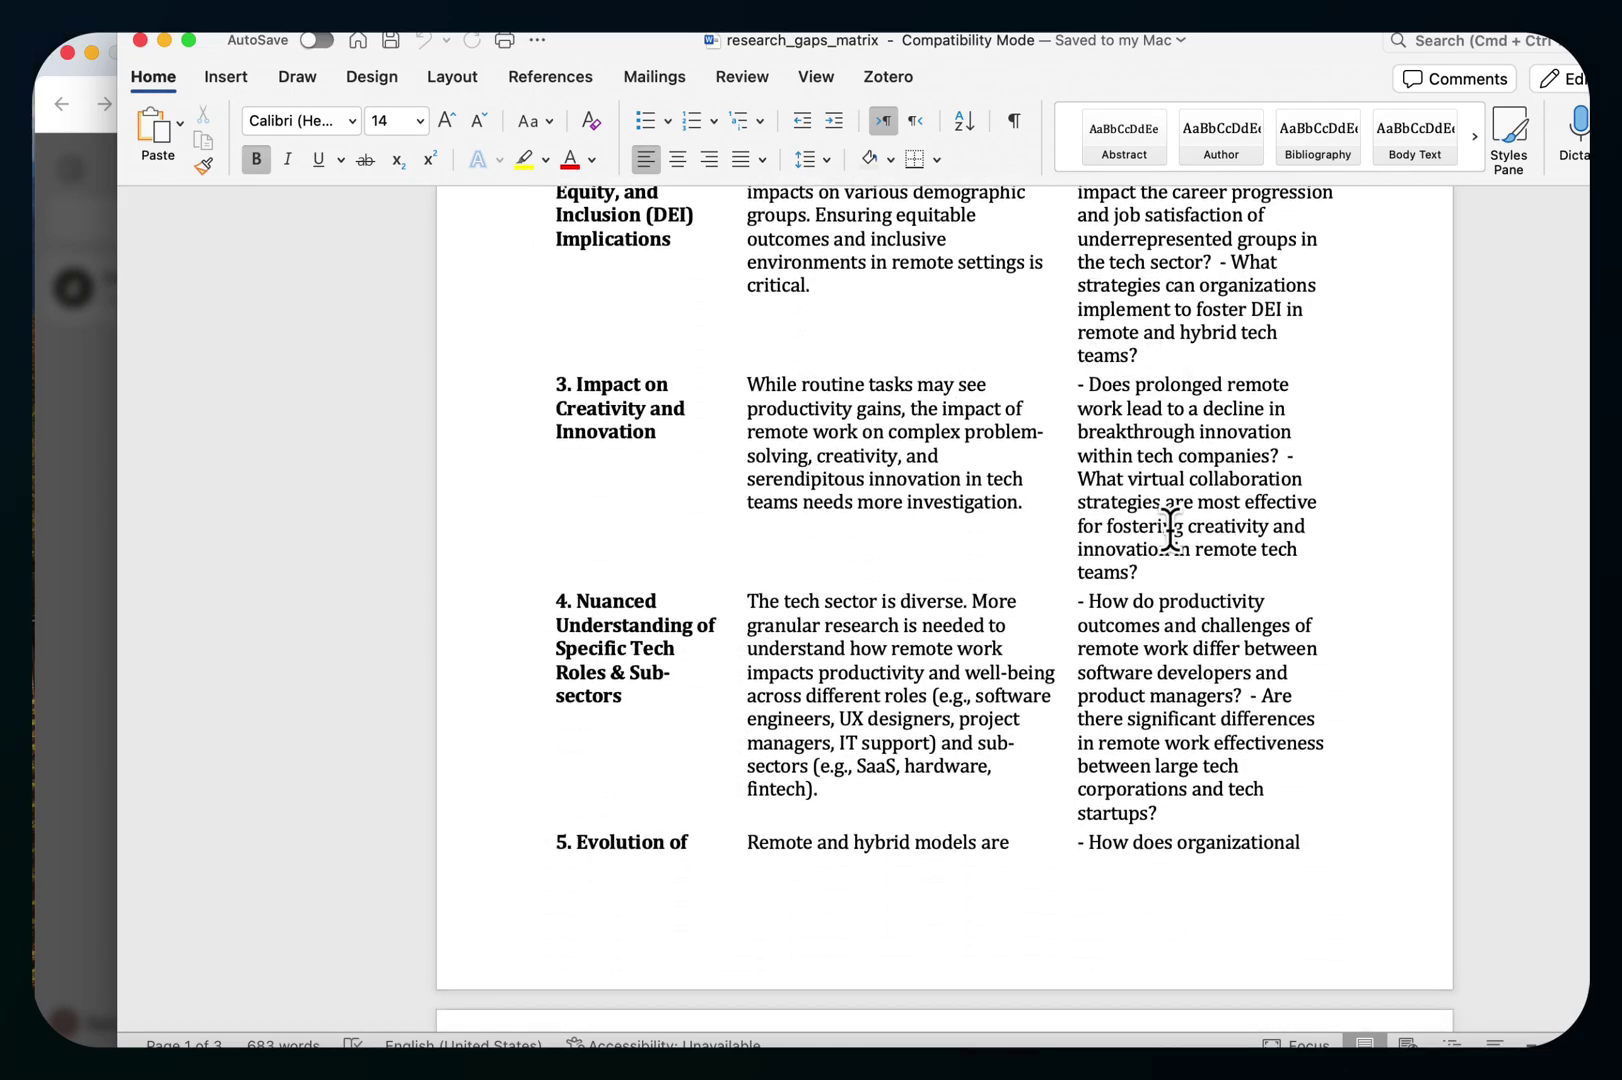
scroll(1167, 655, down, 10)
Step: Open the research summary report, switch to the thematic analysis template and close it
key(super+Tab)
double_click(616, 485)
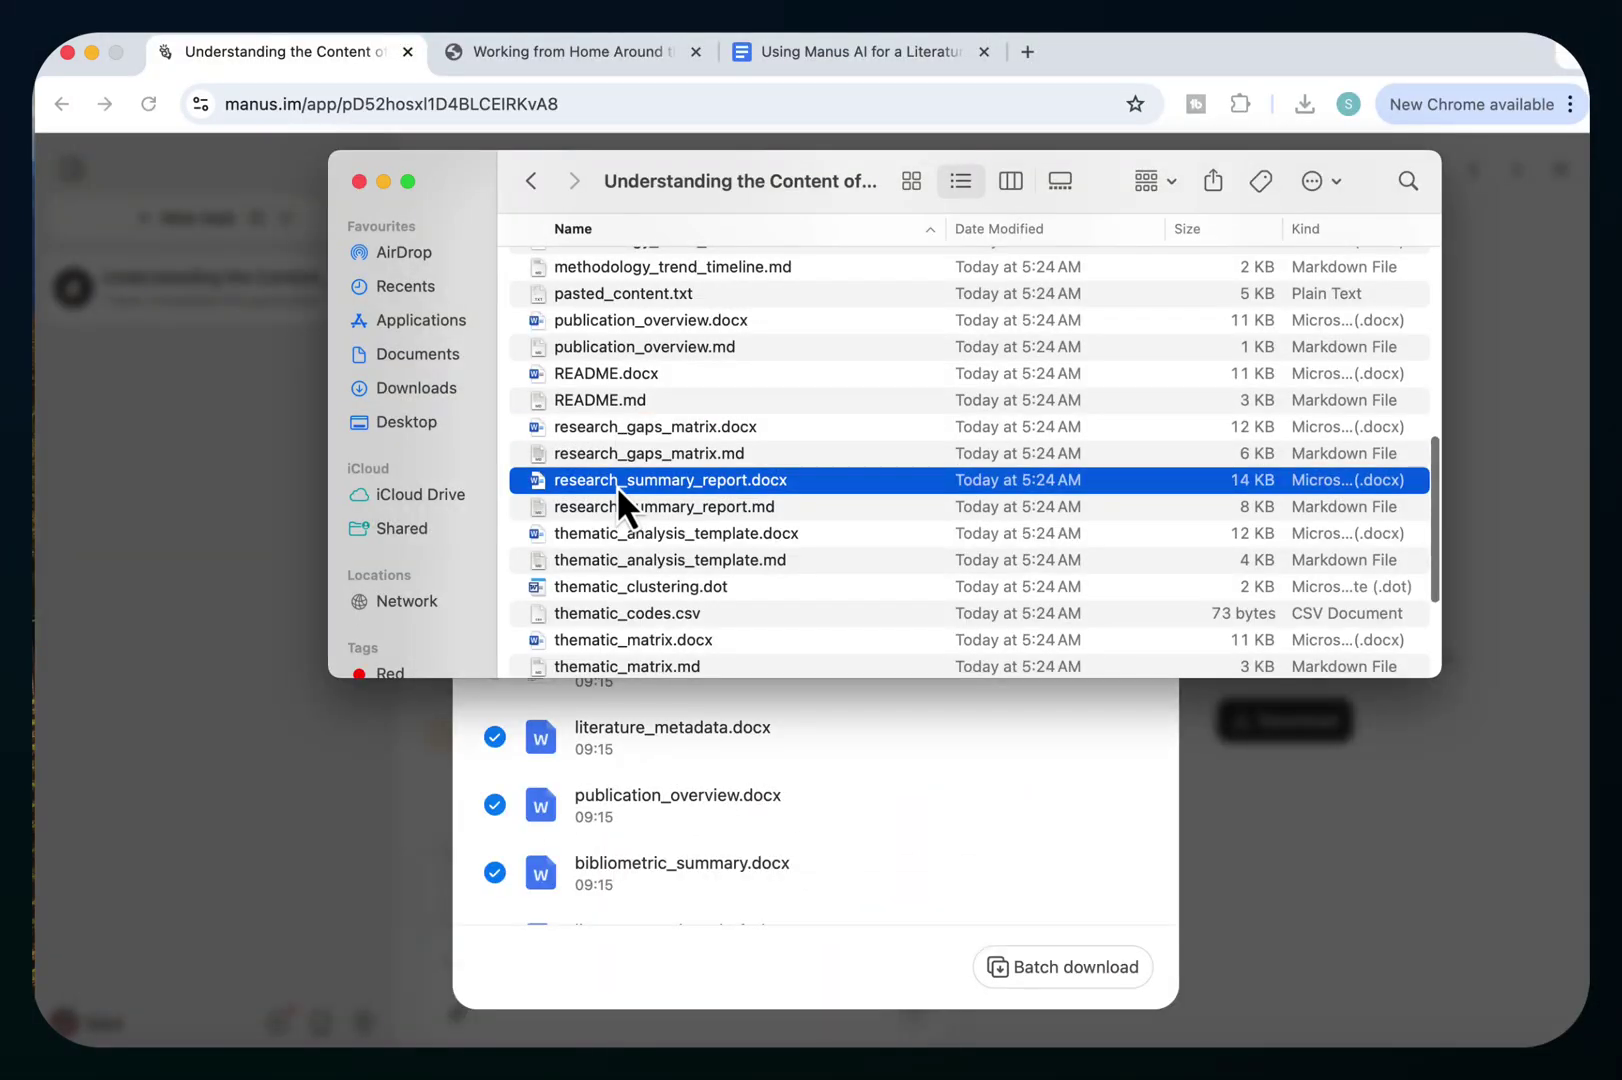
scroll(750, 554, down, 2)
key(super+grave)
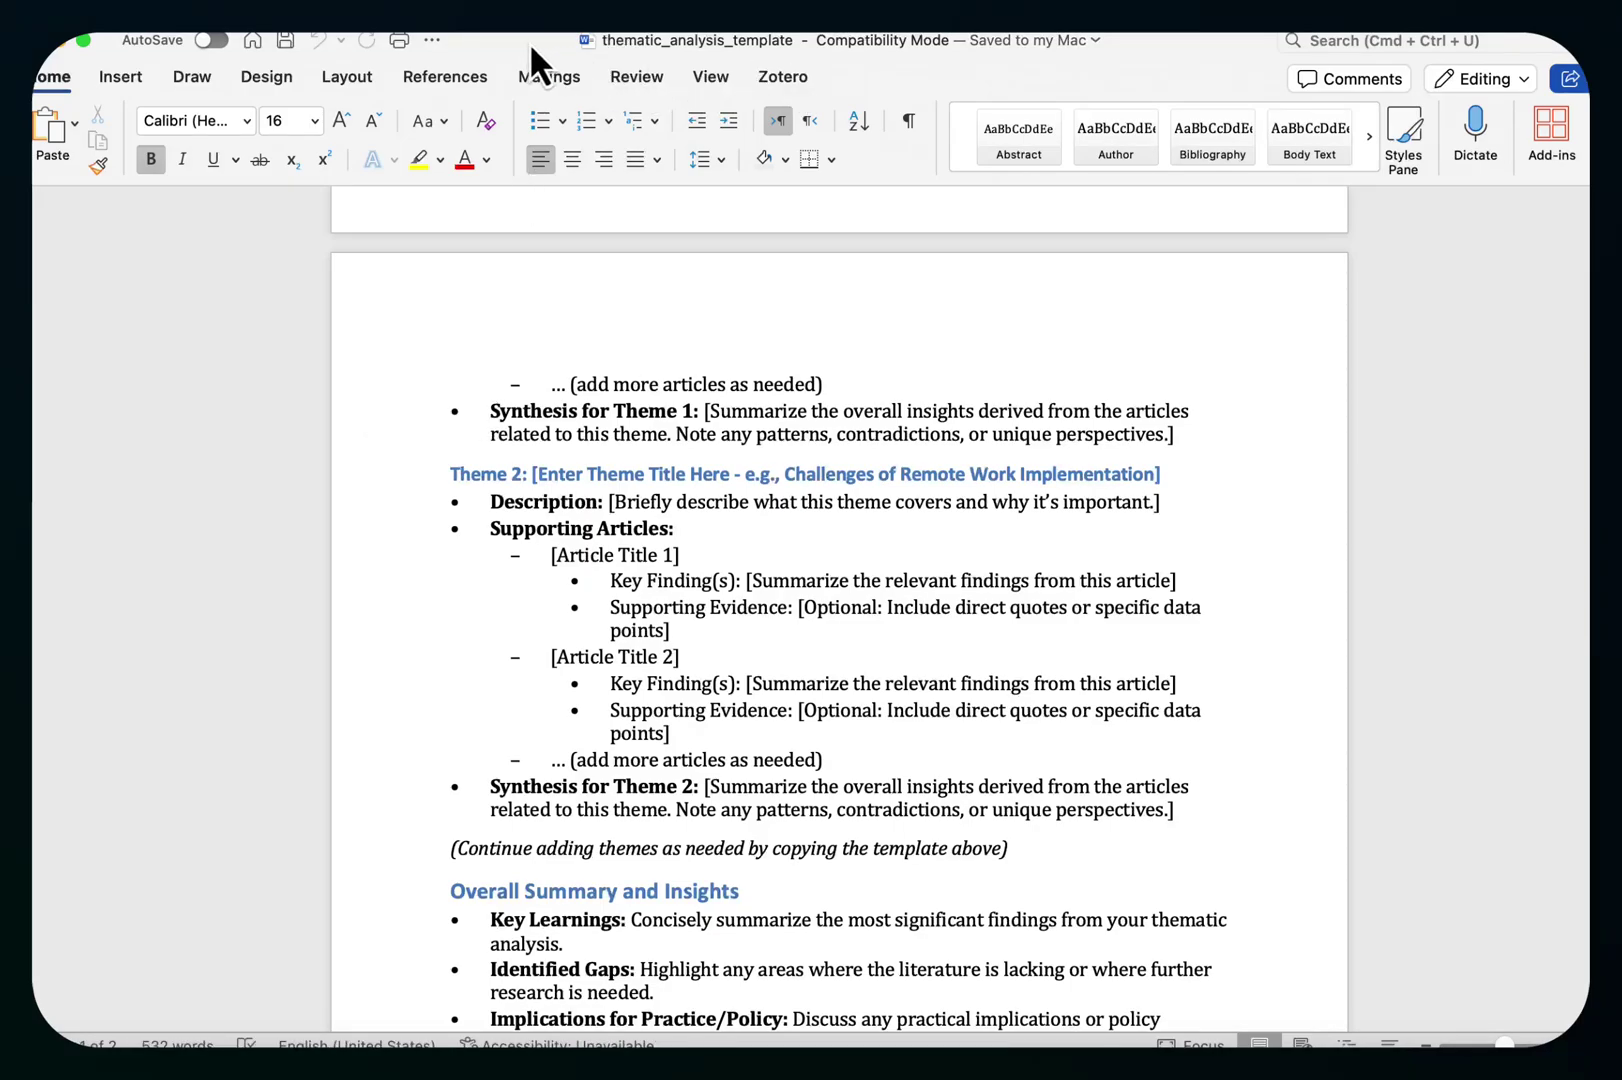
drag(529, 43, 544, 42)
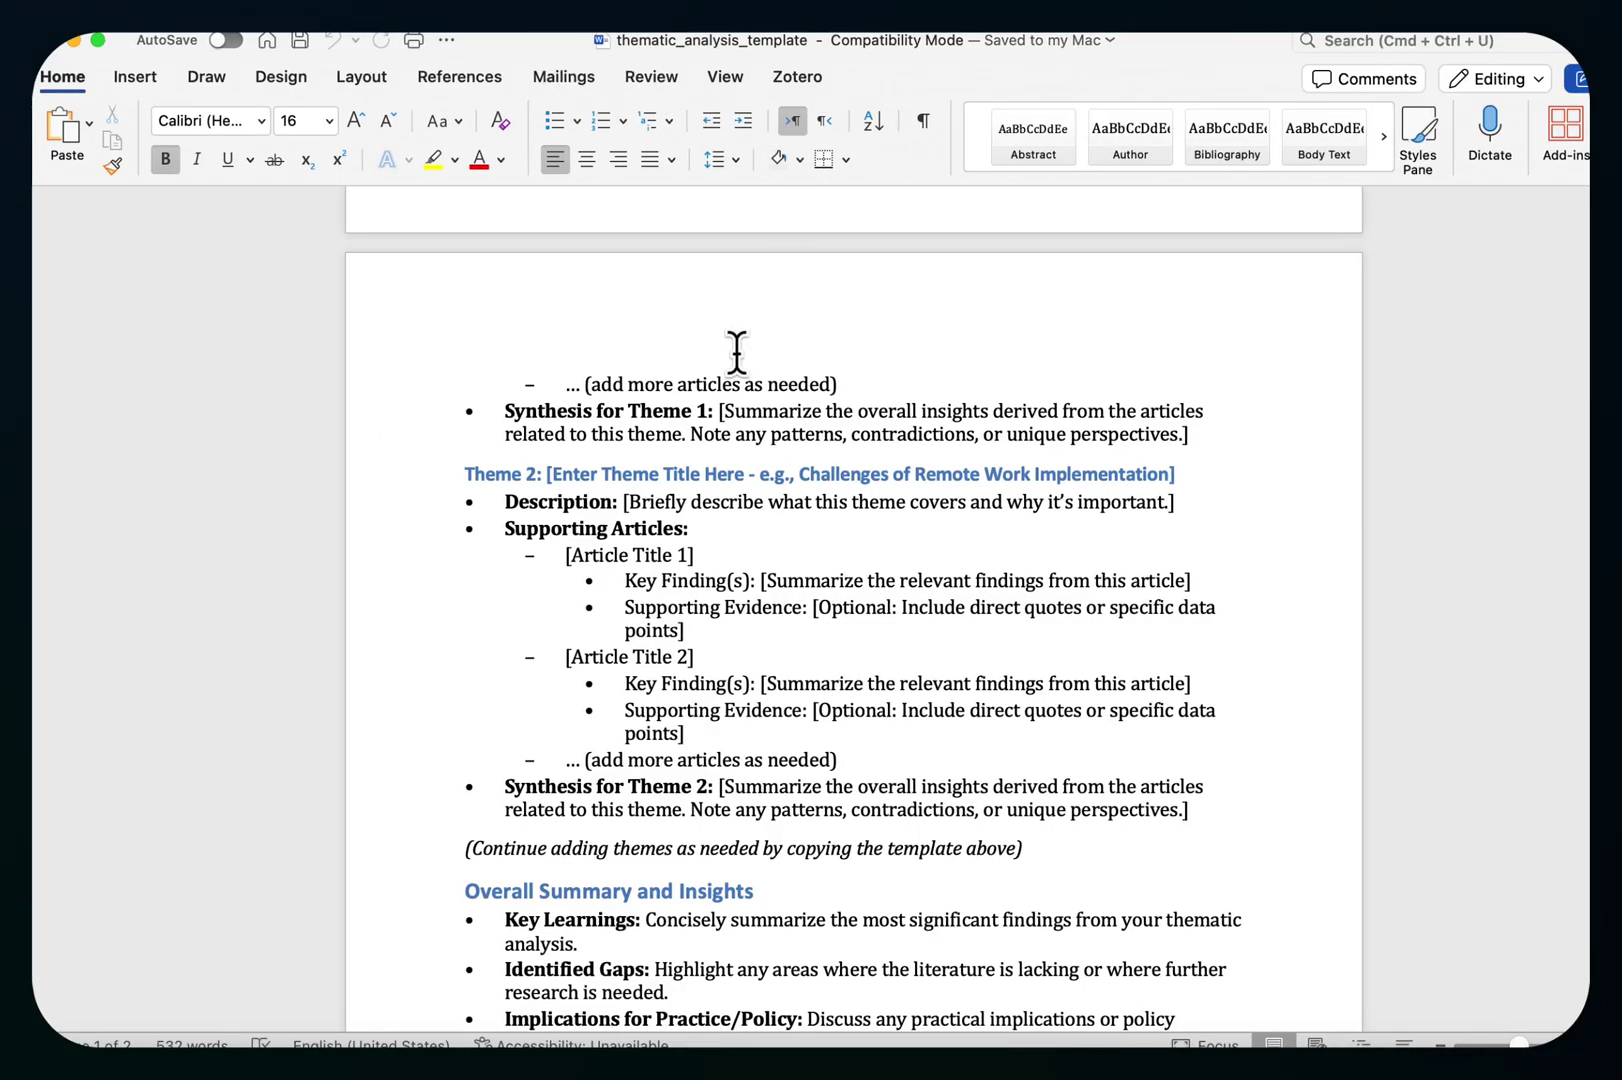
click(51, 47)
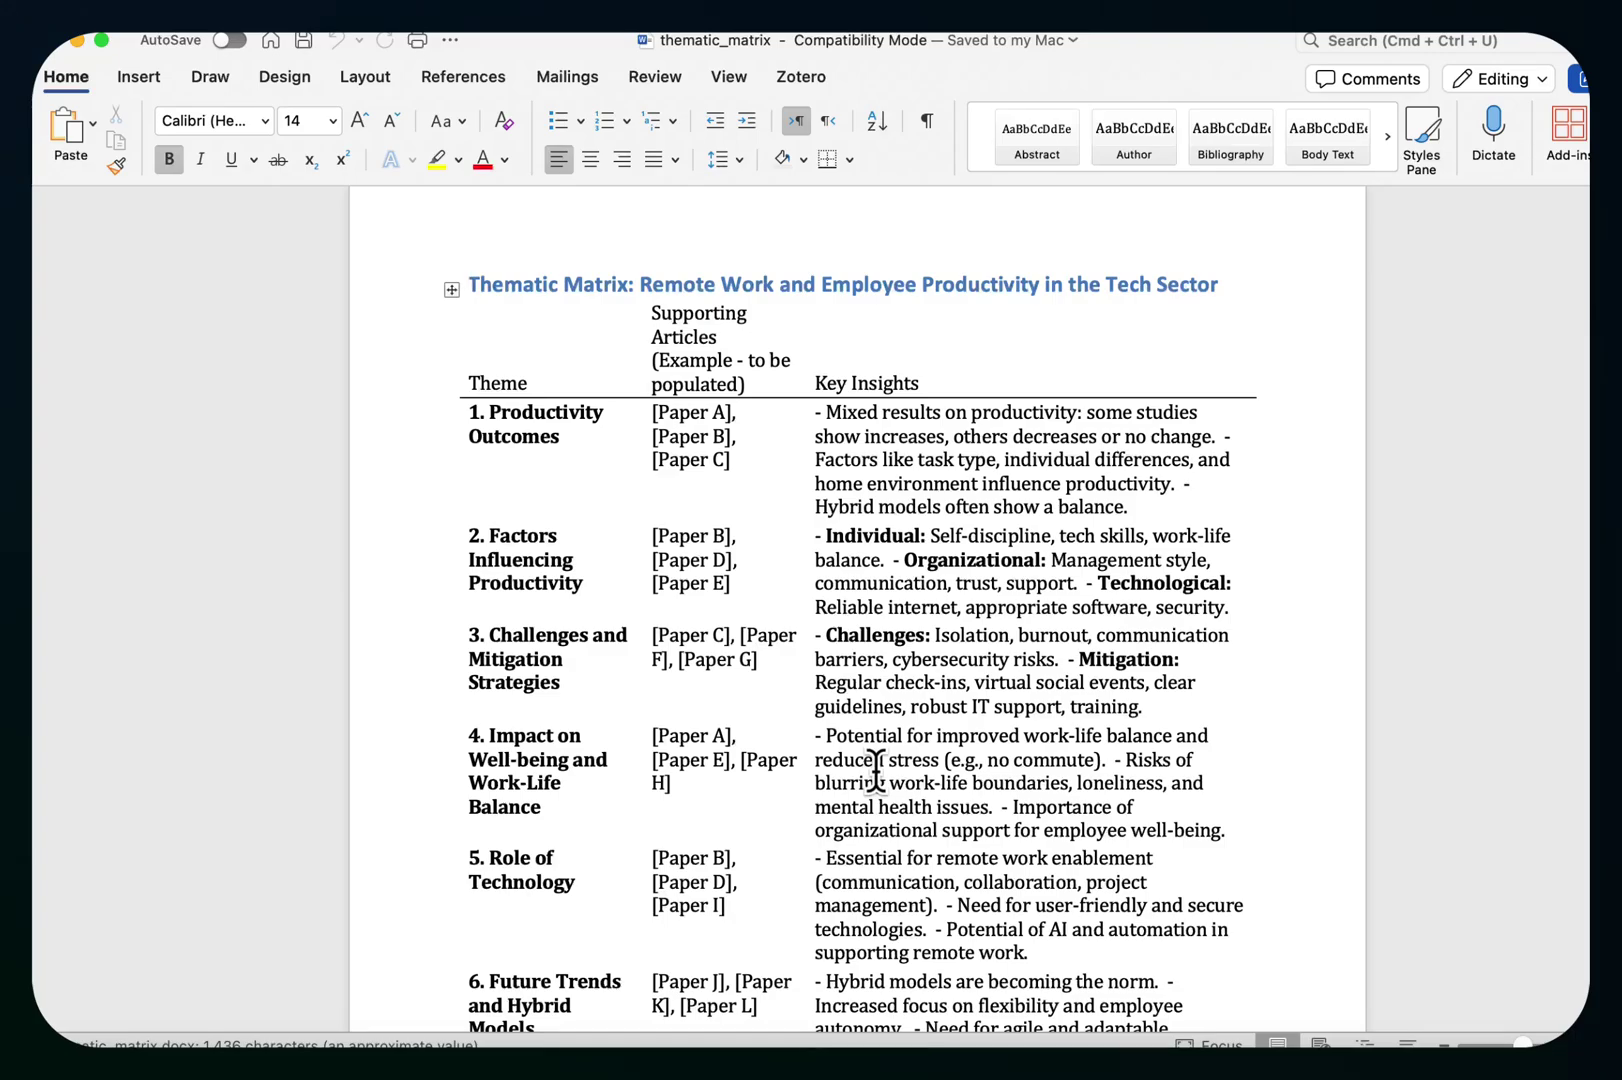
scroll(875, 767, down, 2)
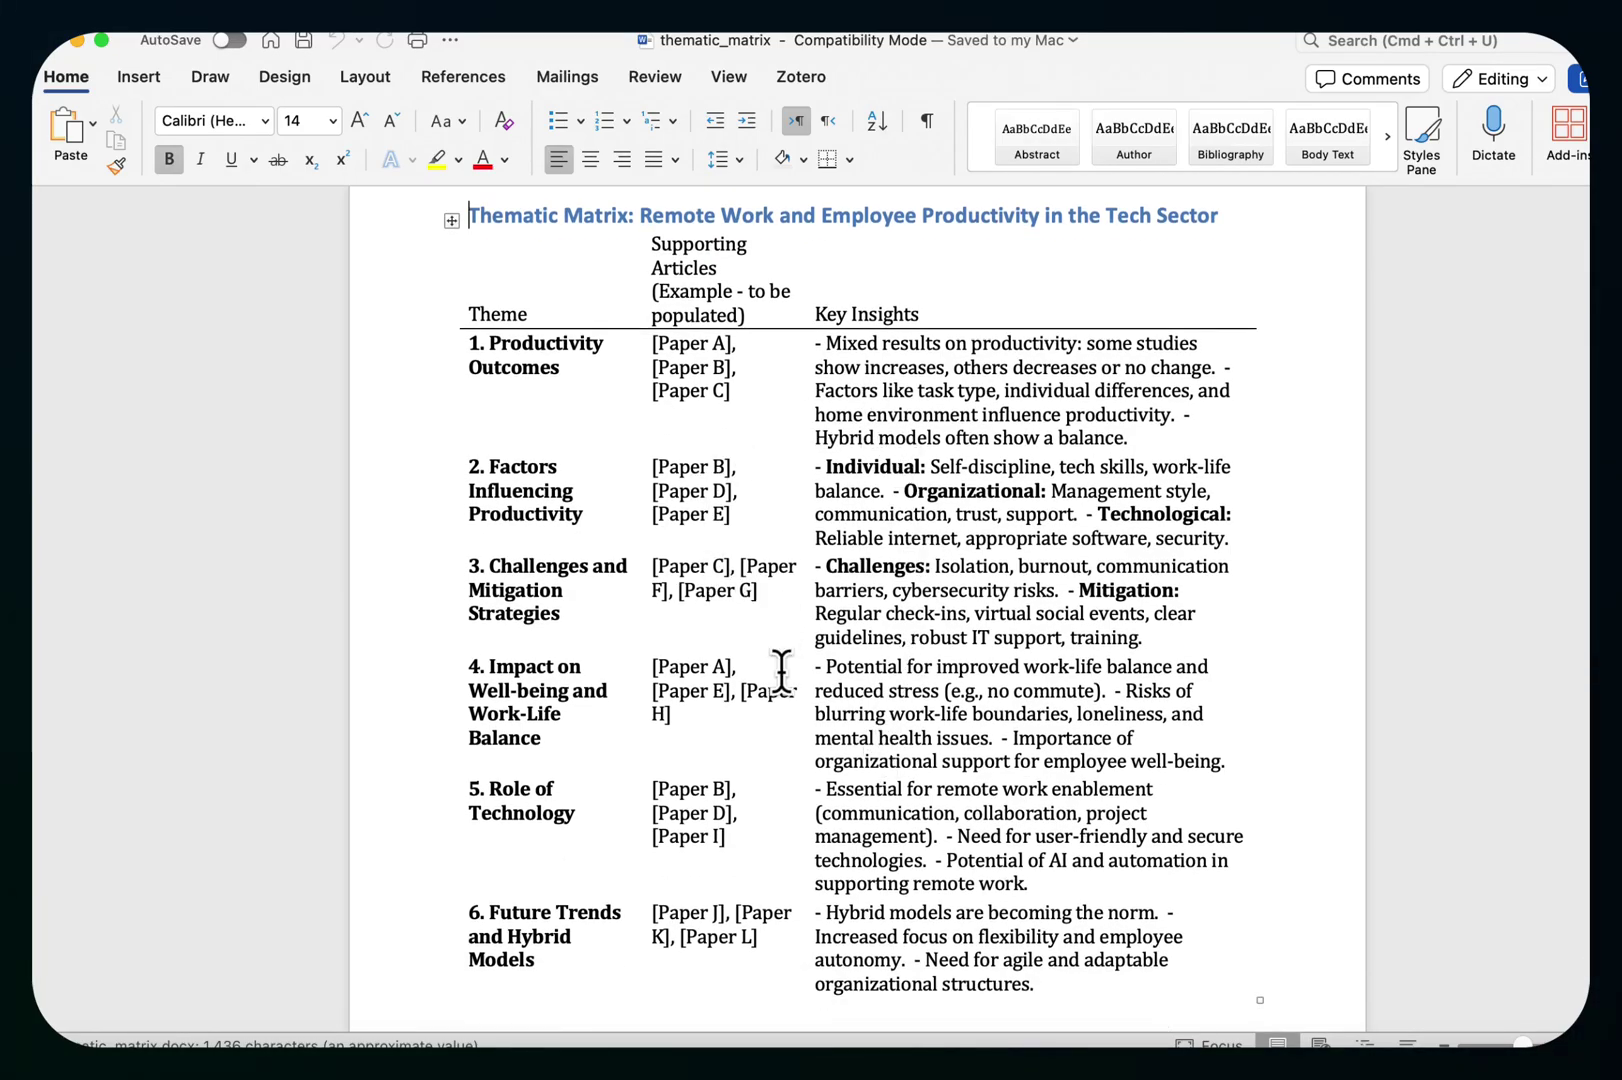
scroll(934, 464, down, 10)
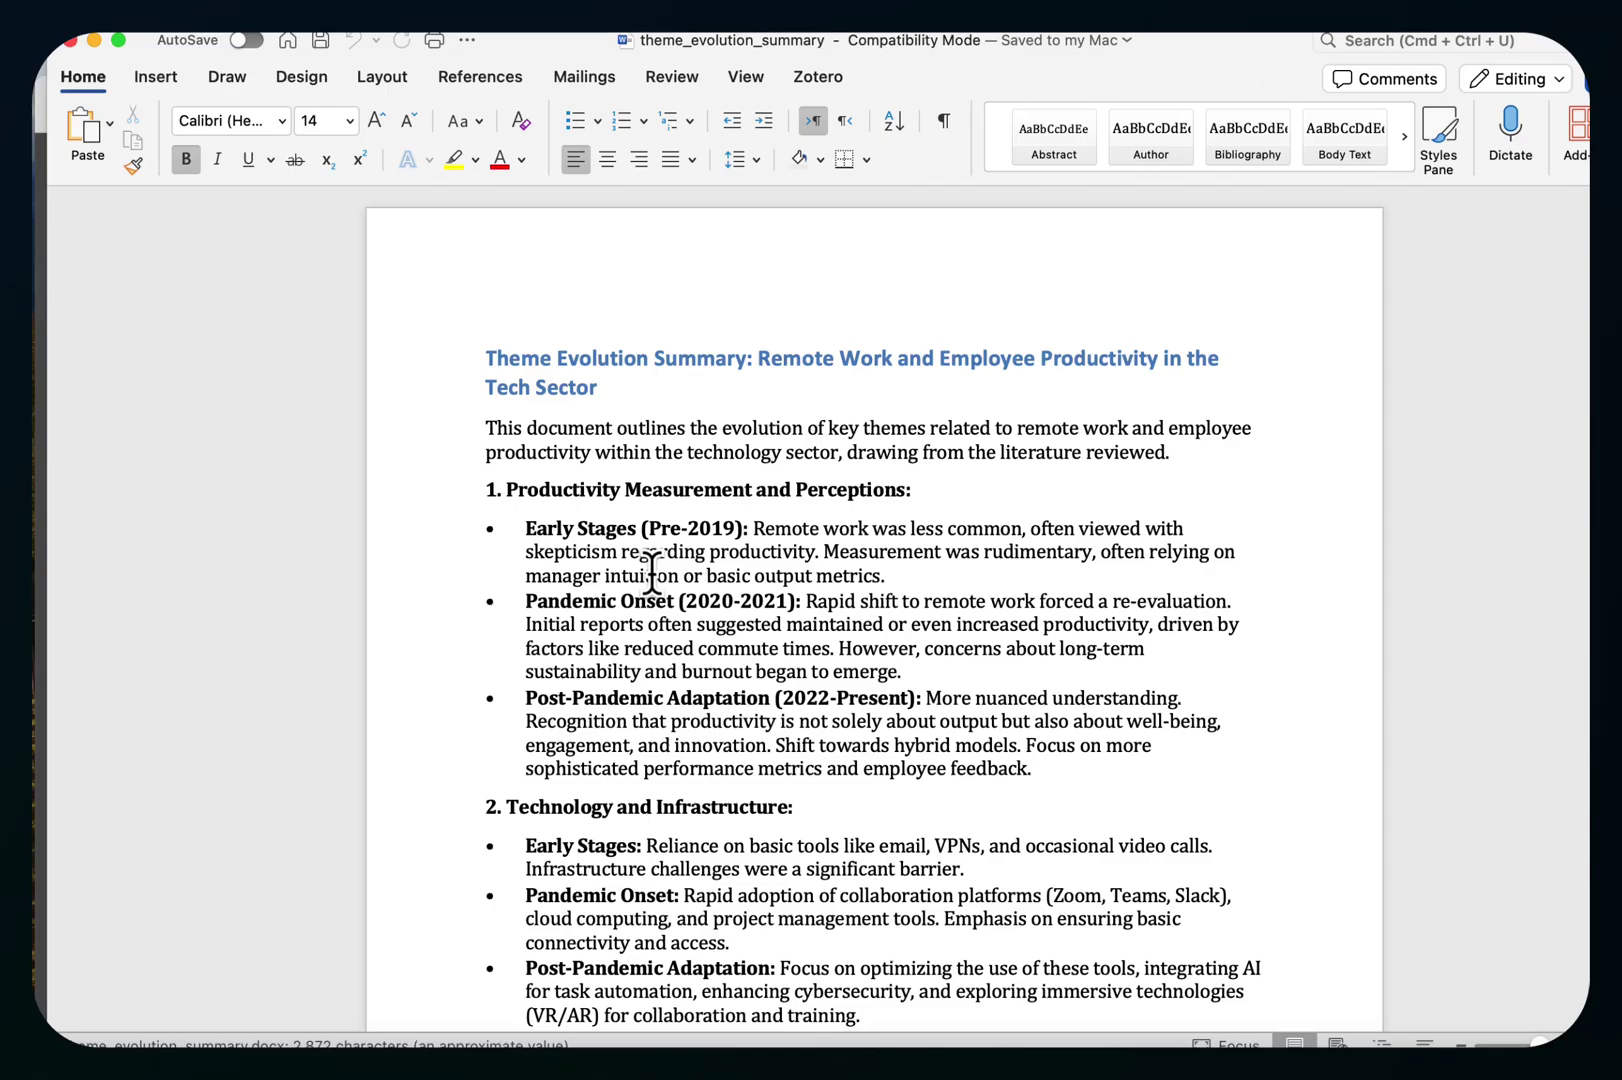
scroll(749, 641, down, 4)
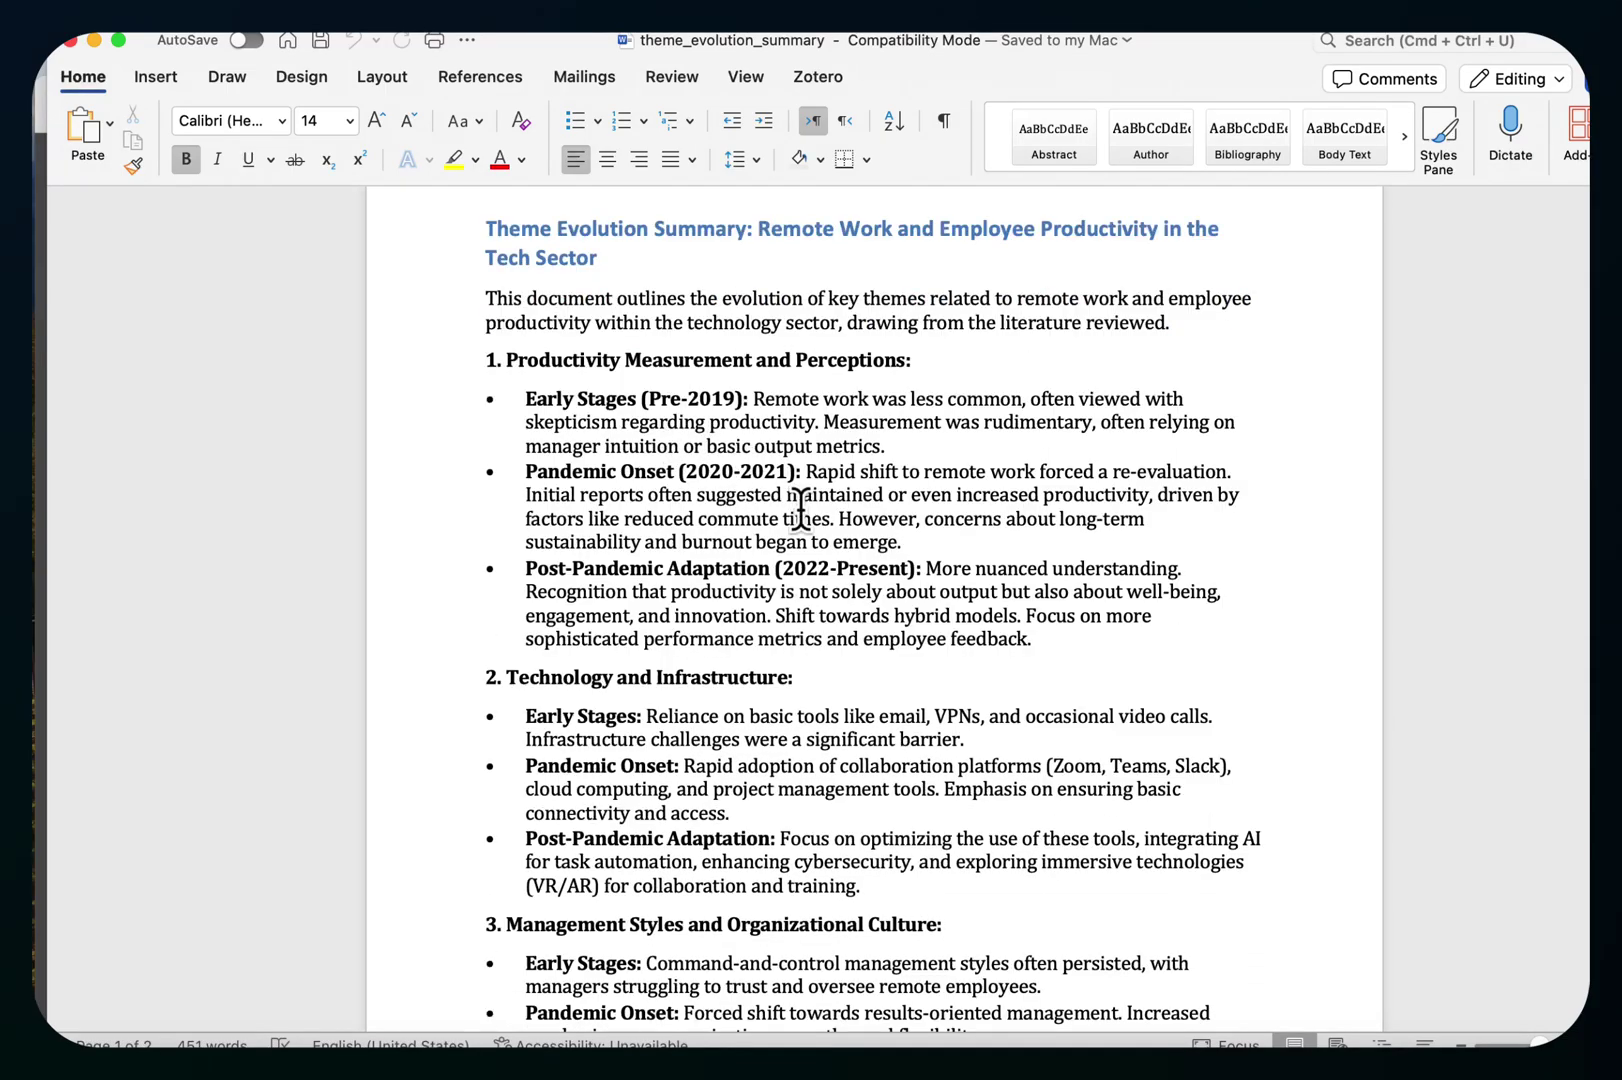
scroll(825, 715, down, 10)
scroll(825, 717, down, 4)
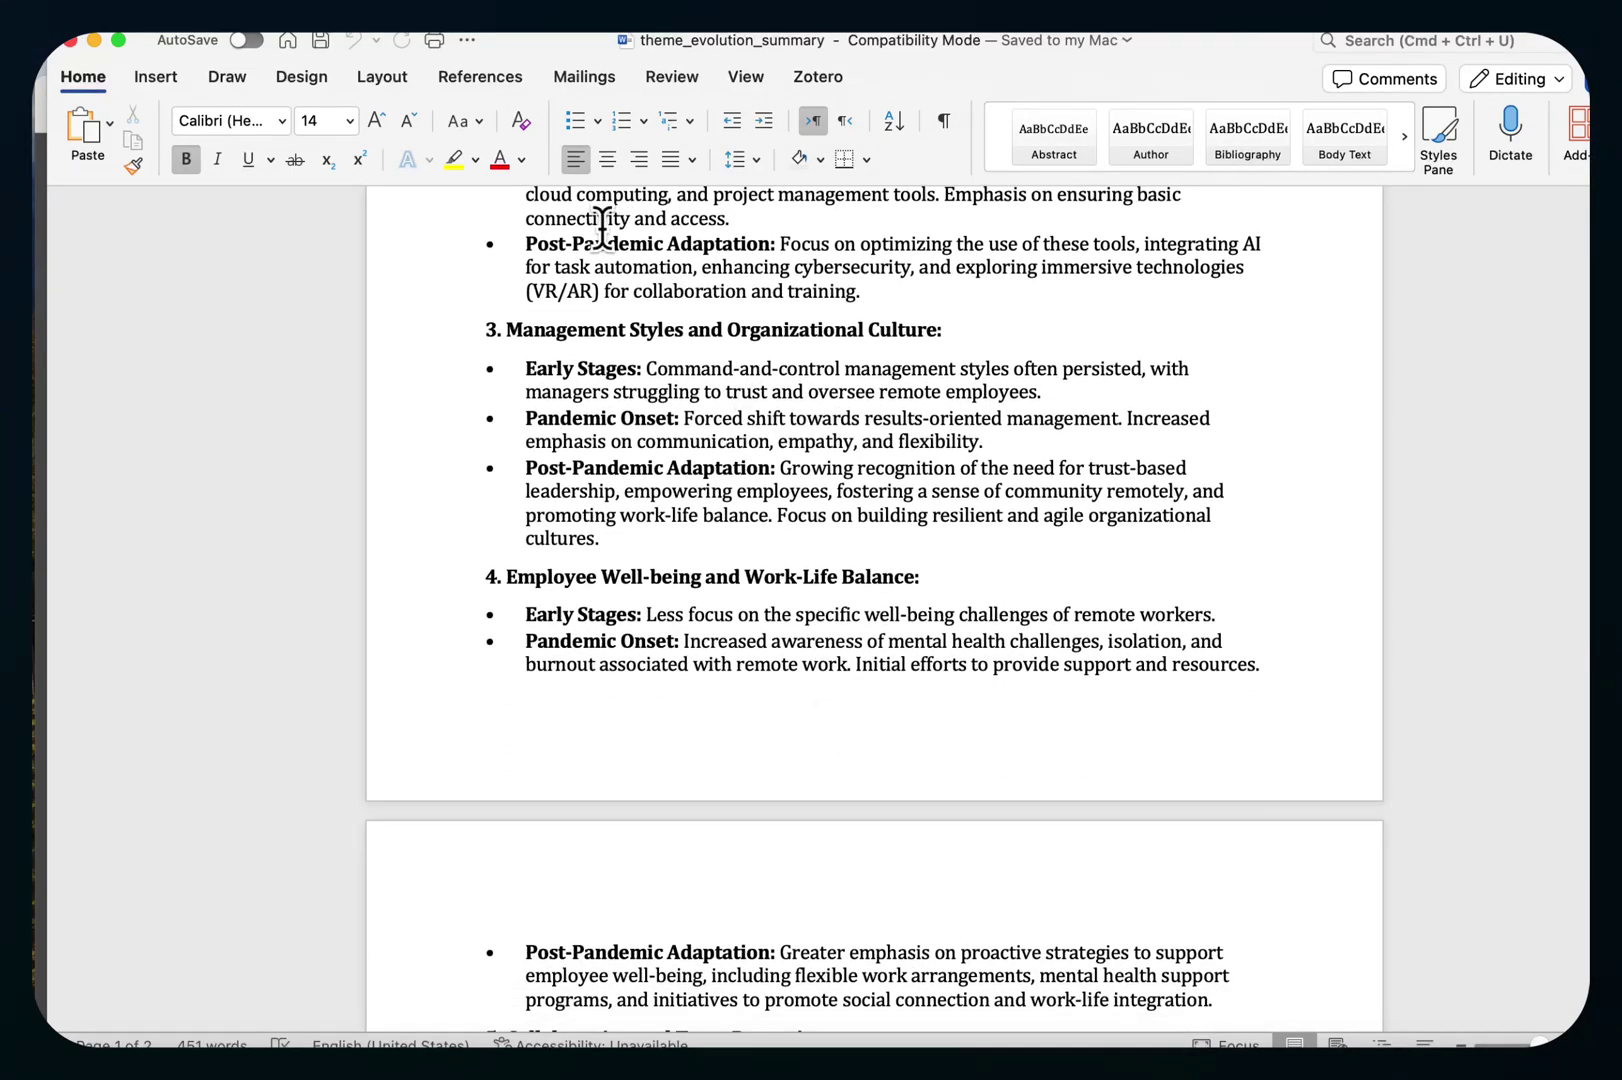
Step: Close the theme evolution summary document to reveal the theory map image
click(73, 42)
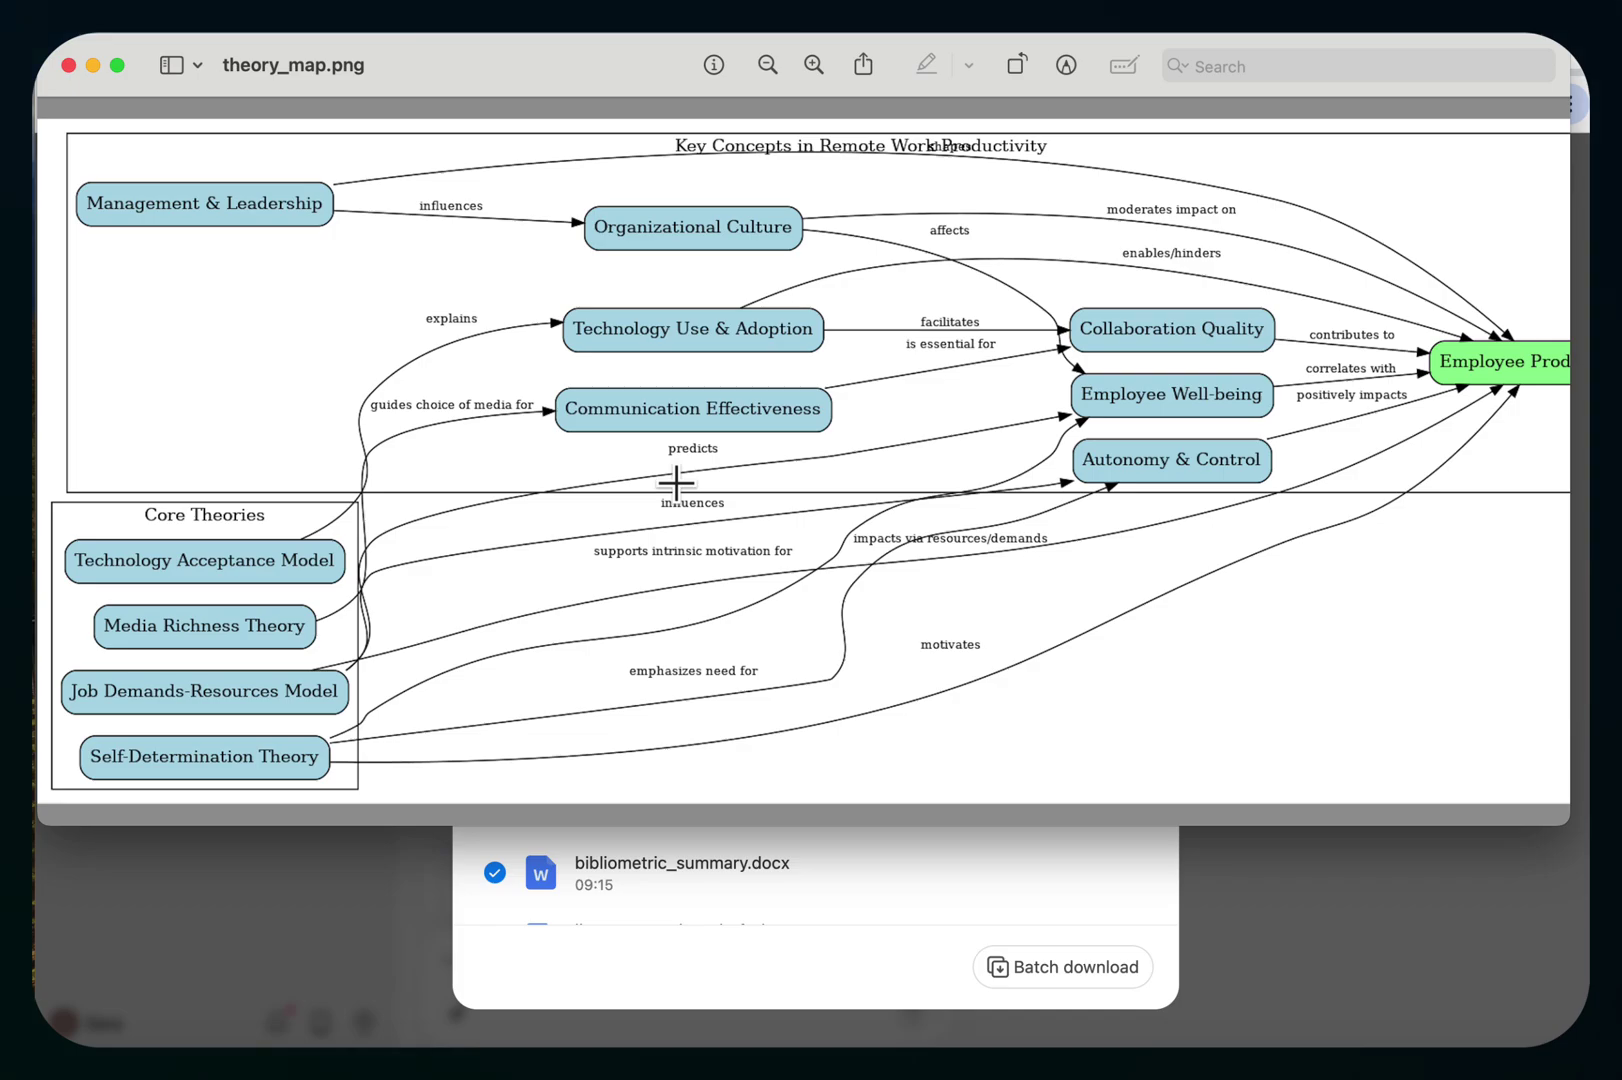
Step: Minimise theory_map.png in Preview so the downloaded file list shows again
click(94, 68)
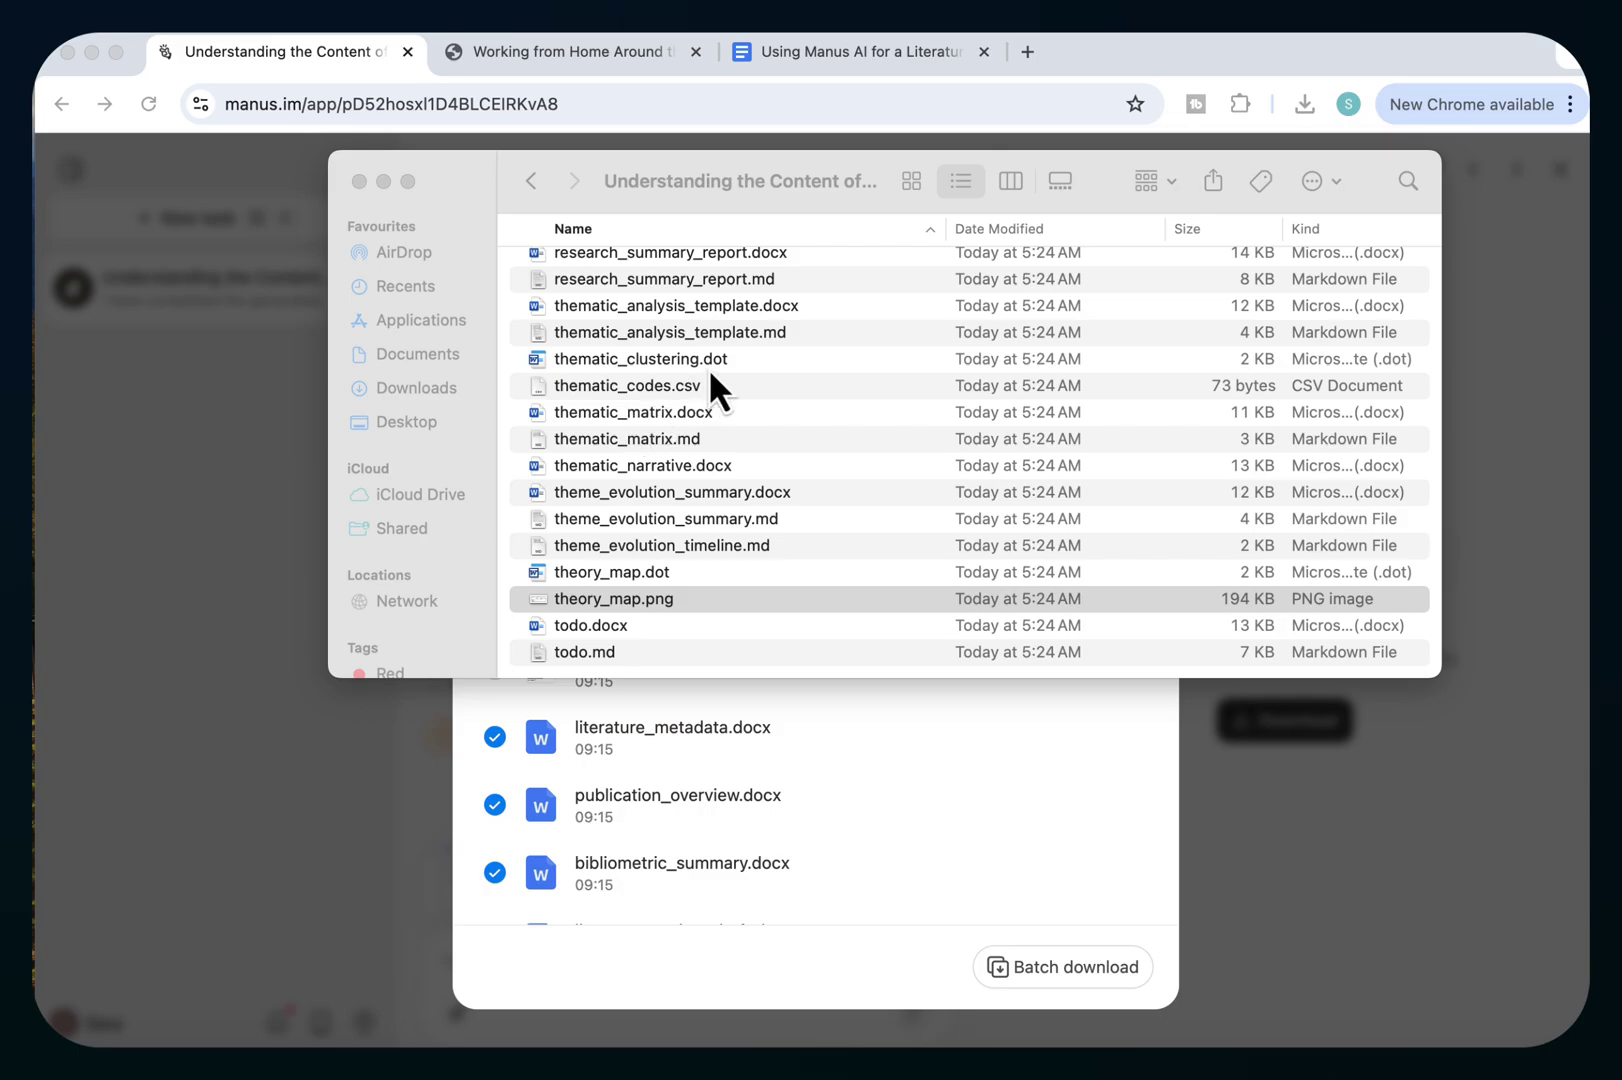
scroll(708, 368, up, 5)
scroll(709, 367, up, 3)
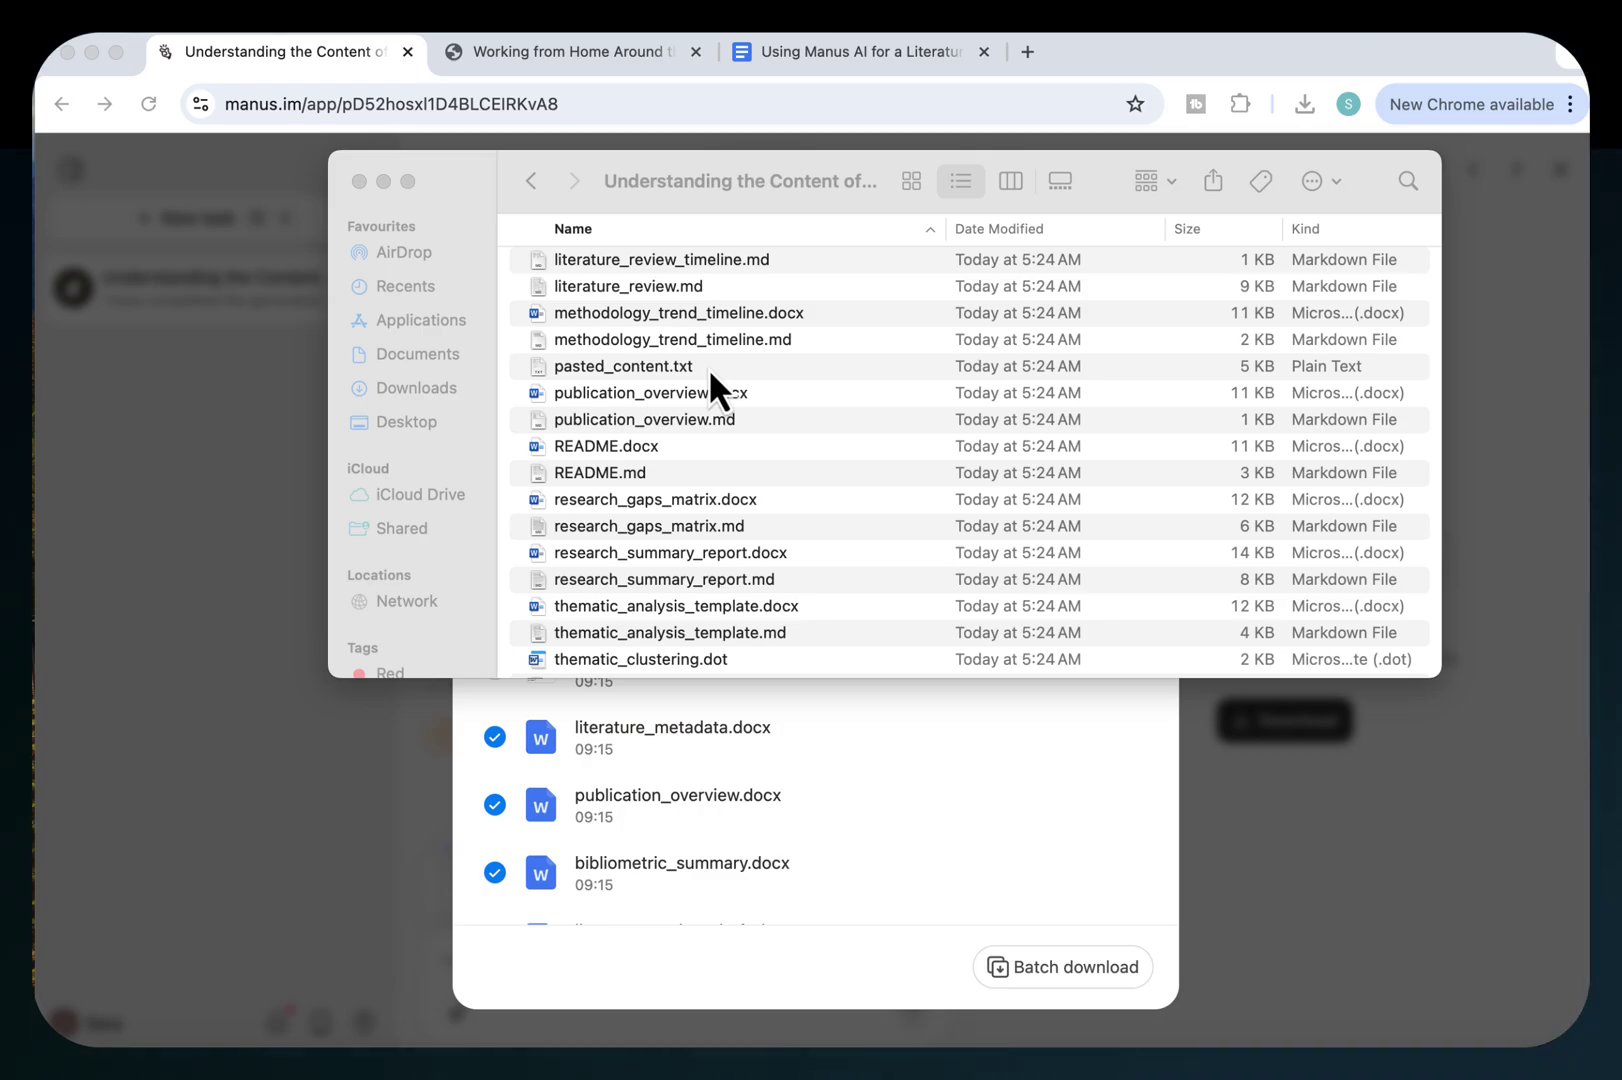
scroll(708, 368, up, 3)
Step: Reopen literature_review_final.docx from the downloaded files in Finder
double_click(674, 420)
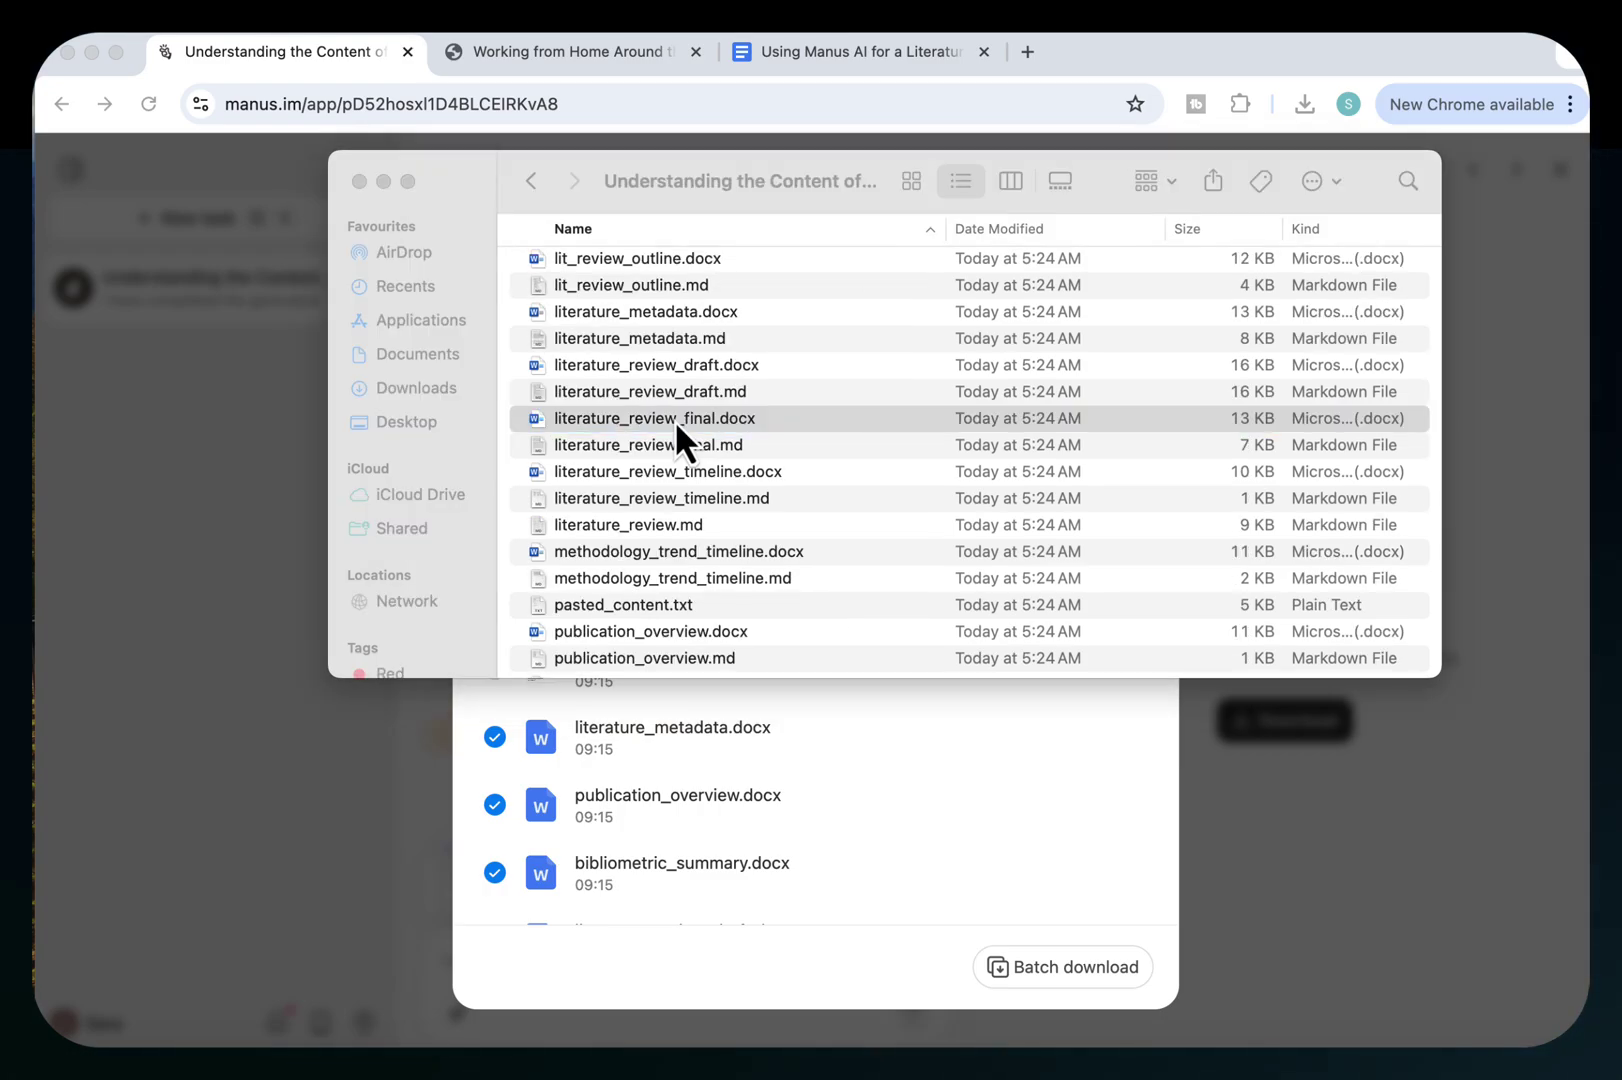
scroll(675, 420, down, 3)
scroll(676, 419, down, 8)
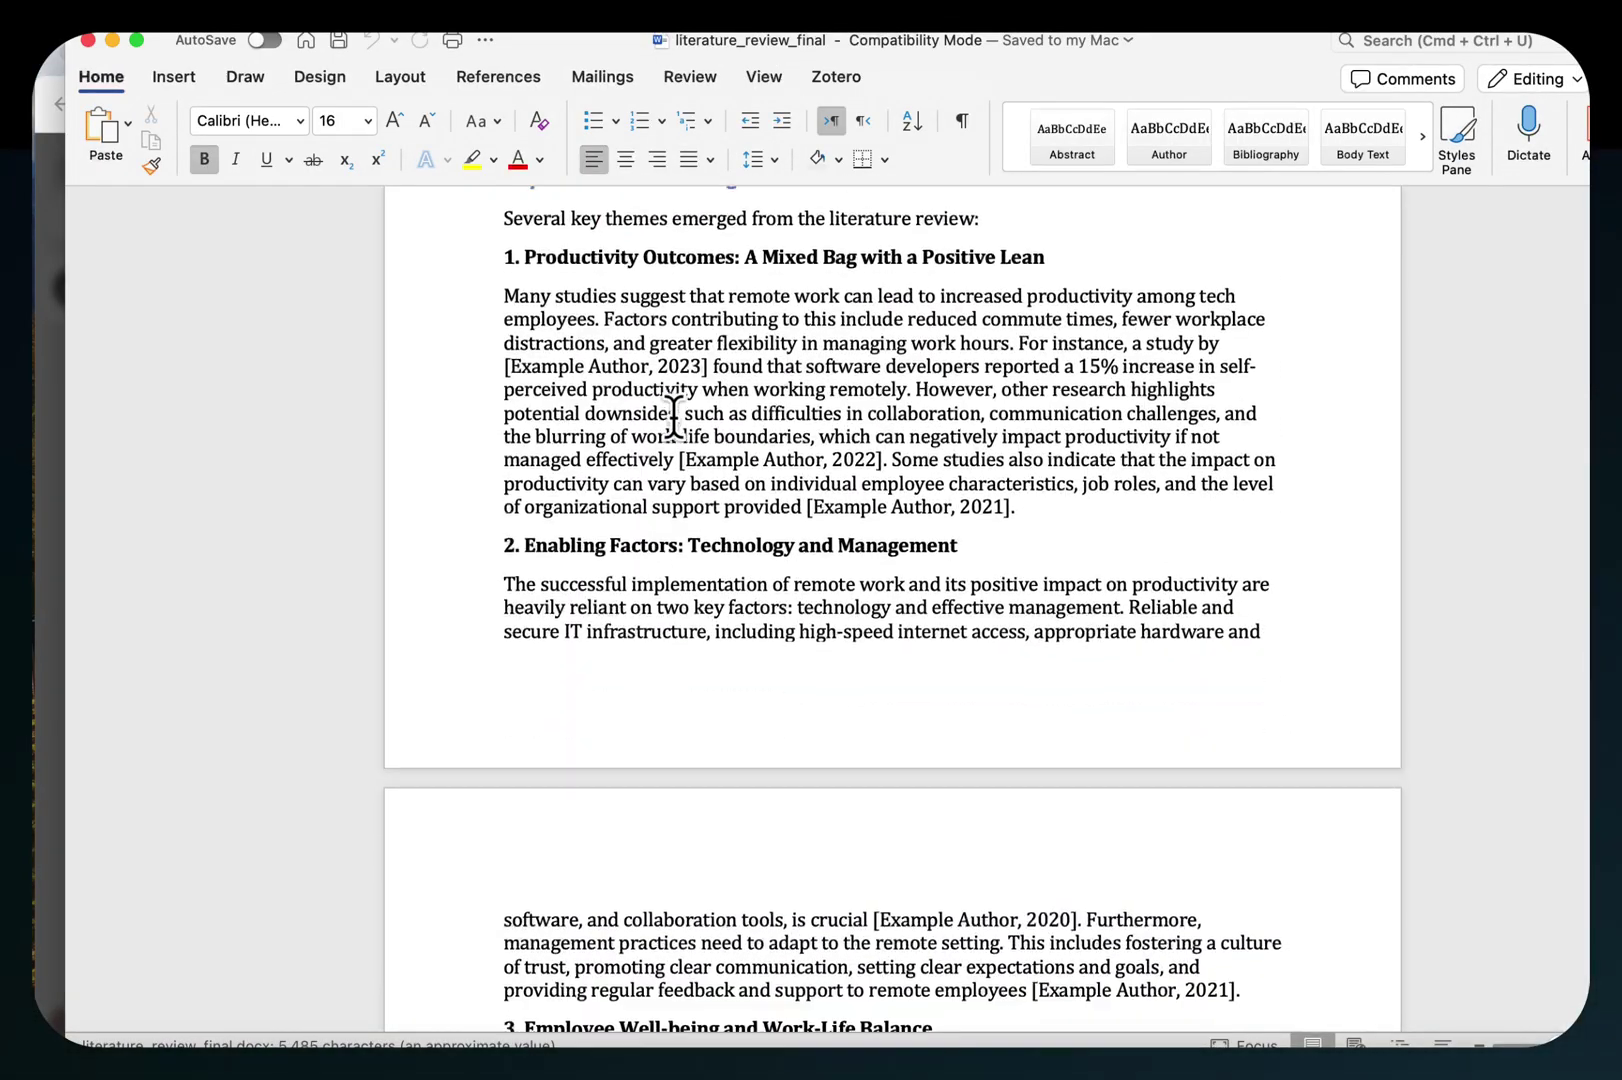
scroll(675, 420, down, 2)
scroll(676, 419, down, 4)
scroll(674, 416, down, 5)
scroll(674, 417, down, 8)
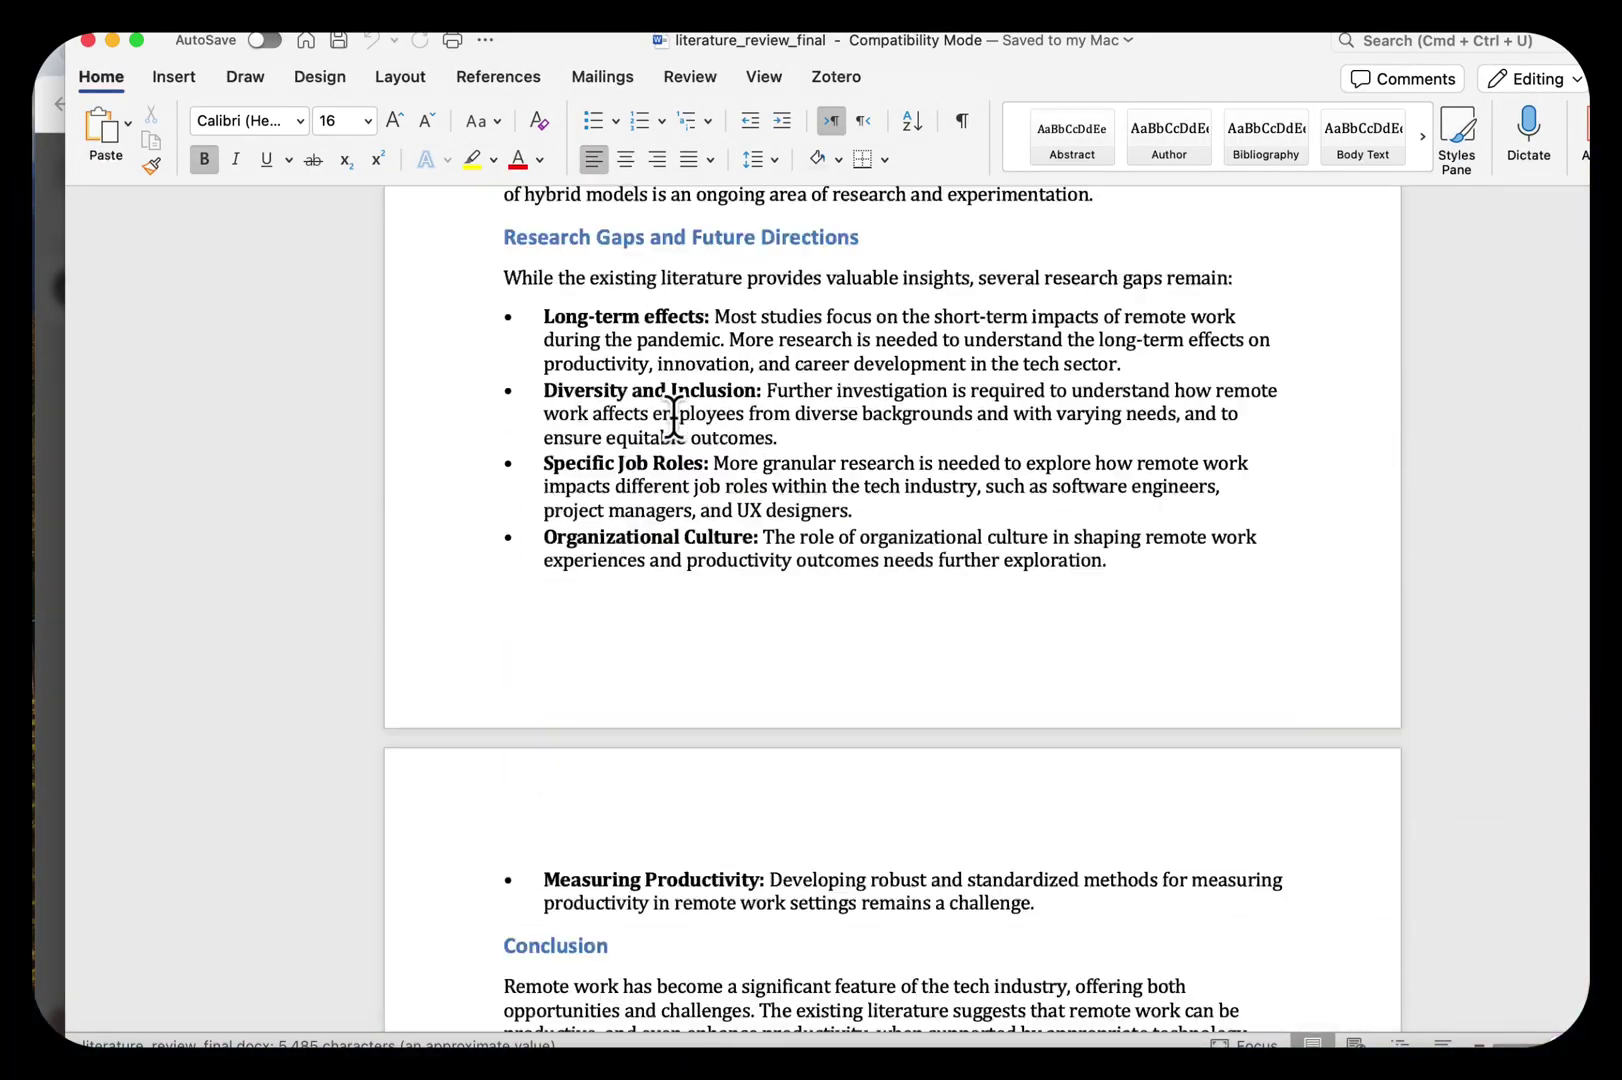
scroll(675, 417, down, 3)
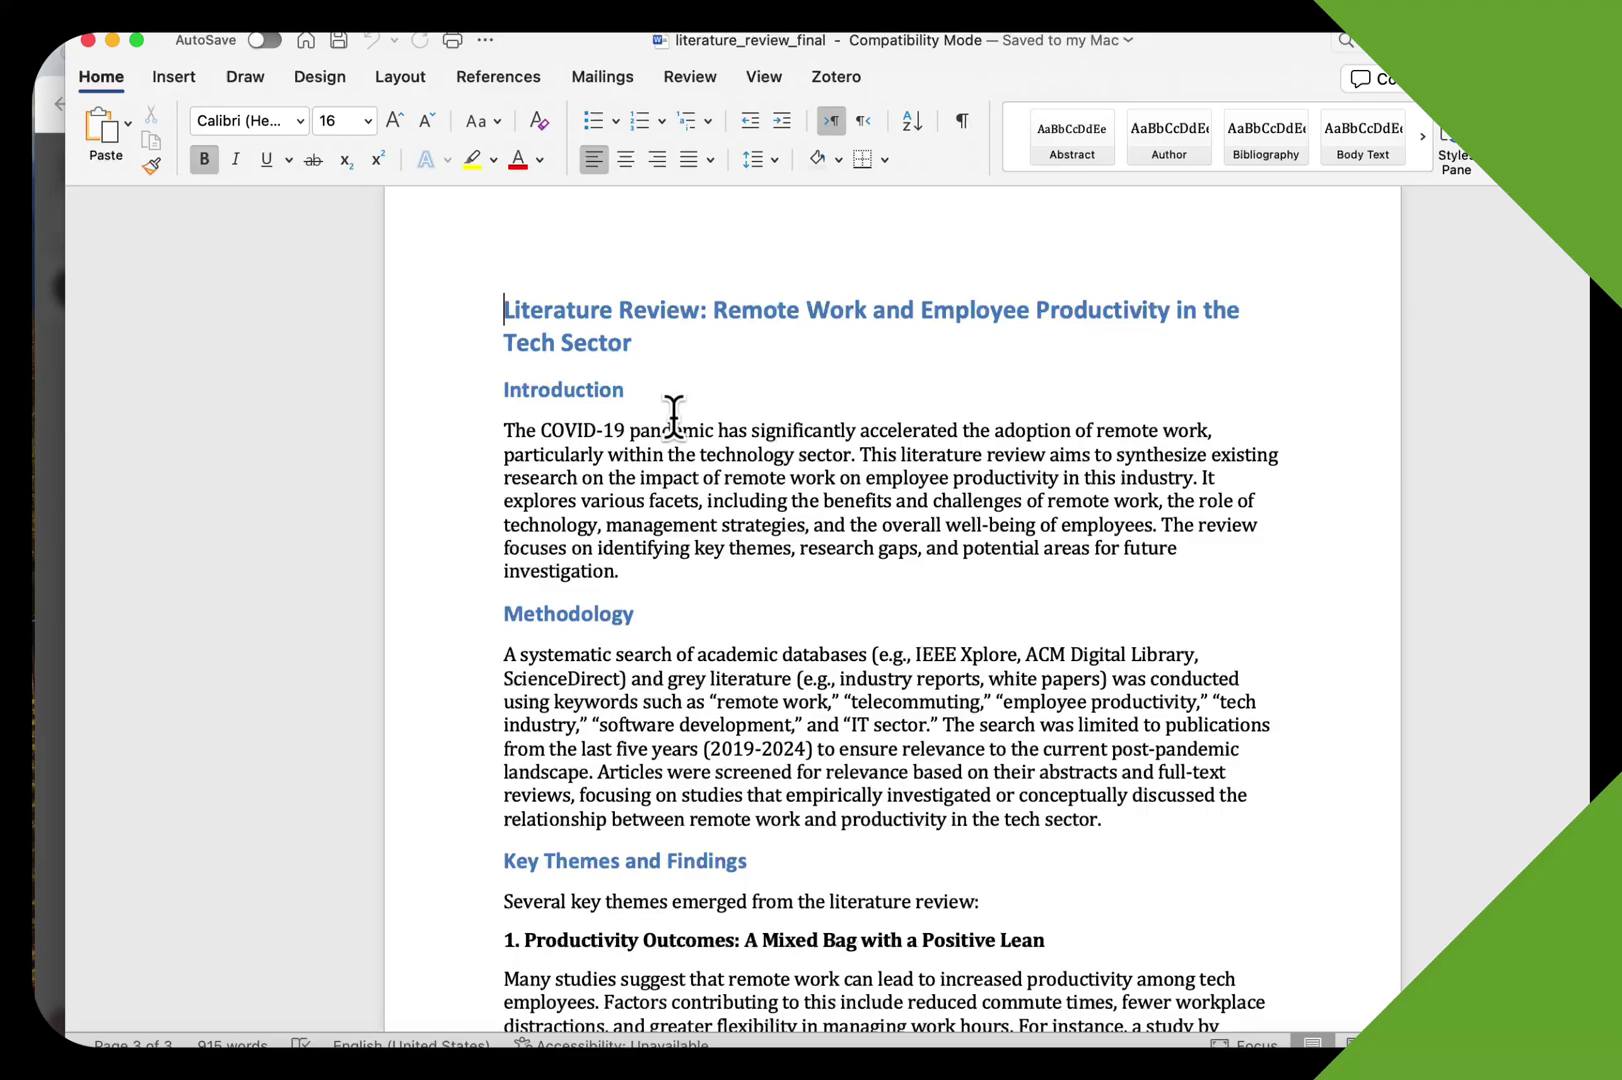